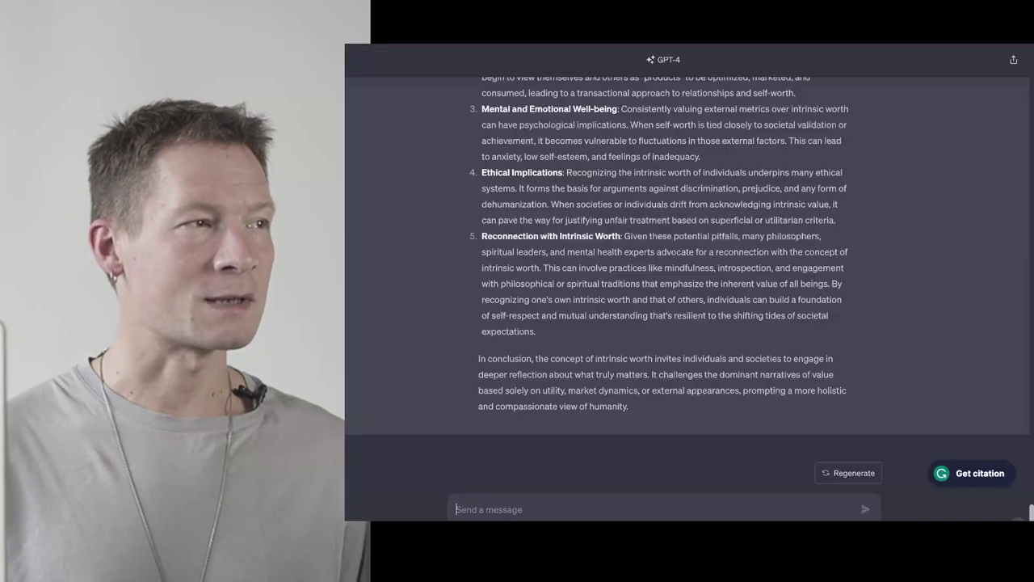
- Highlight the Blind Spots gap, cycling gaps until Globalization Impact and Social Branding appear
{"action": "scroll", "coordinate": [600, 239], "scroll_direction": "up", "scroll_amount": 15}
{"action": "scroll", "coordinate": [601, 239], "scroll_direction": "down", "scroll_amount": 15}
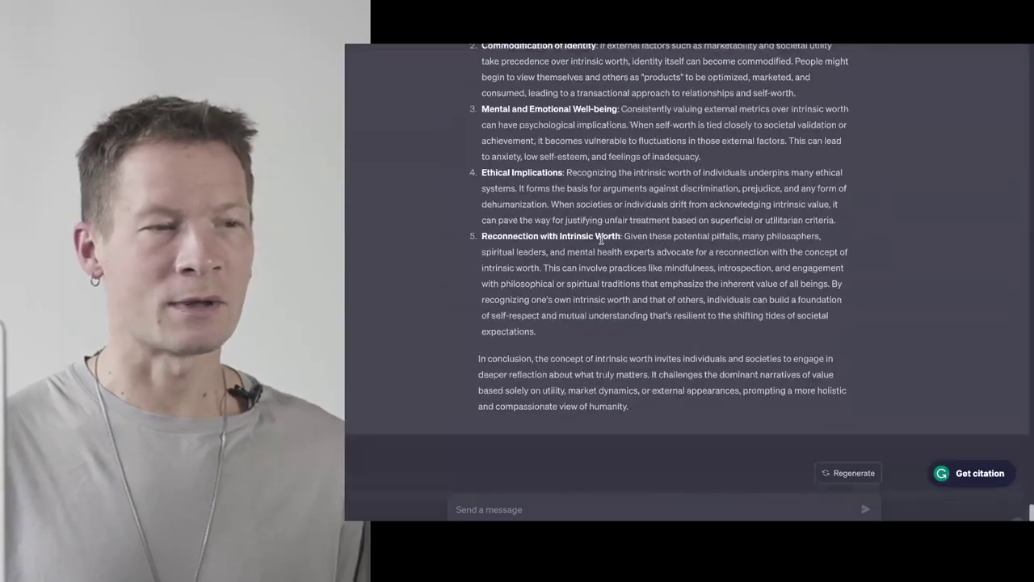
{"action": "scroll", "coordinate": [601, 239], "scroll_direction": "up", "scroll_amount": 10}
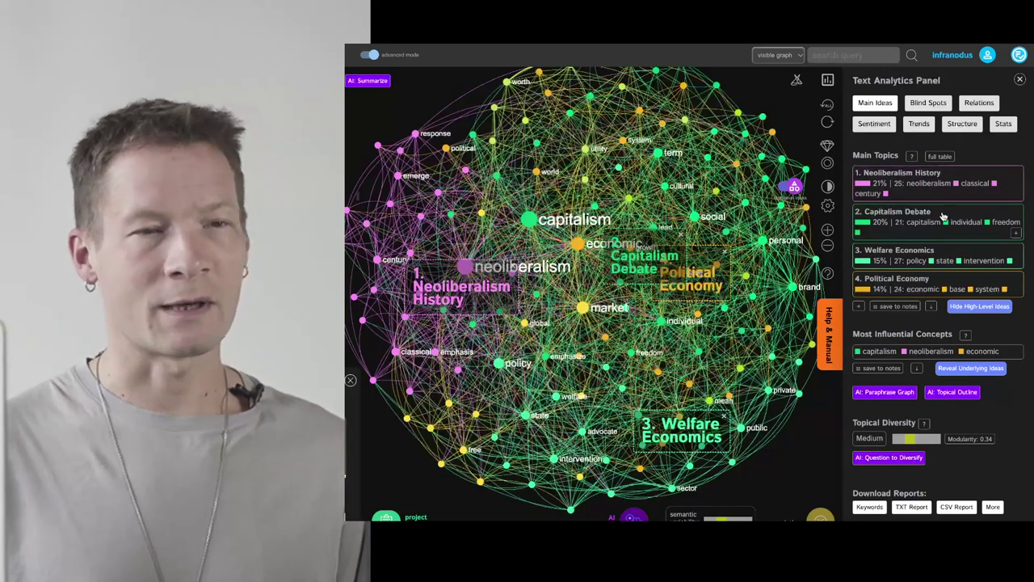
{"action": "mouse_move", "coordinate": [942, 217]}
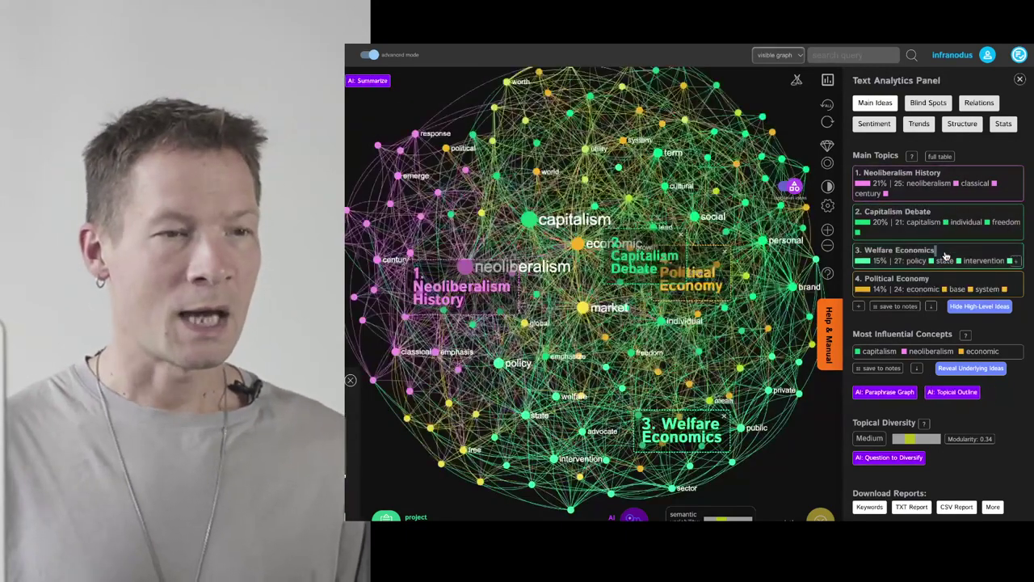
{"action": "left_click", "coordinate": [928, 103]}
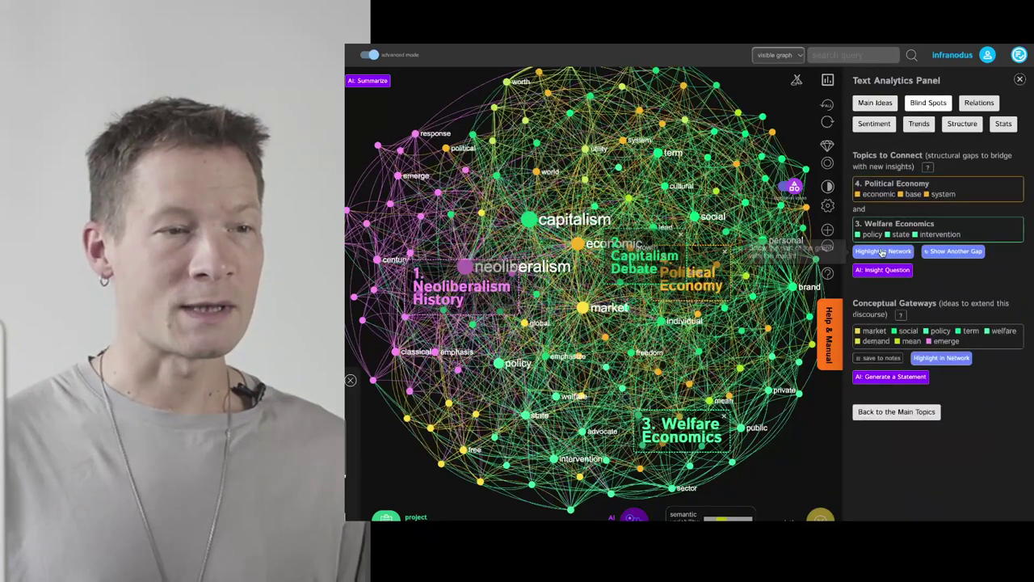
{"action": "left_click", "coordinate": [887, 252]}
{"action": "left_click", "coordinate": [944, 252]}
{"action": "left_click", "coordinate": [945, 253]}
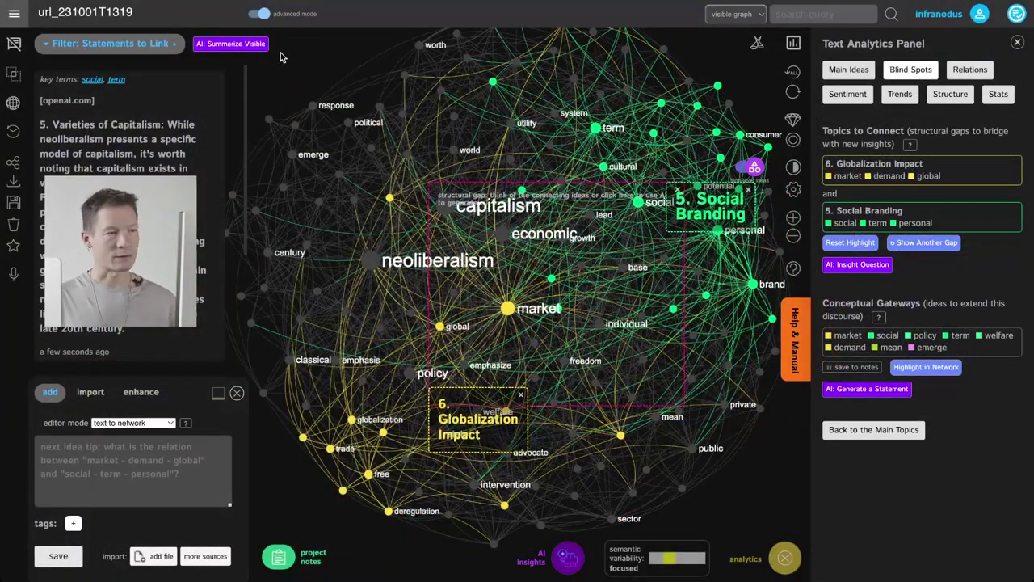
- Restore the full InfraNodus graph and review the ChatGPT neoliberalism conversation
{"action": "left_click", "coordinate": [836, 244]}
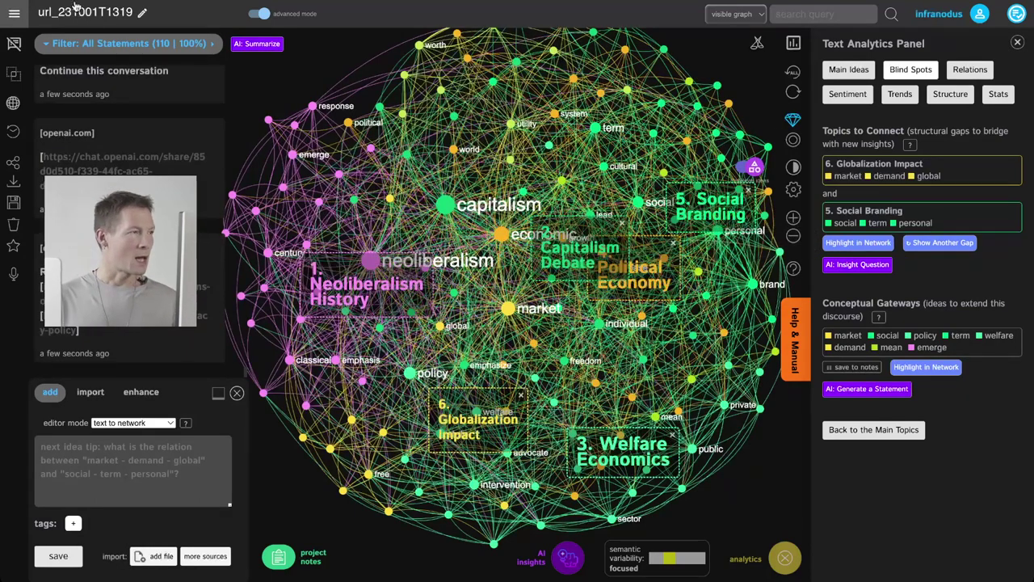
{"action": "key", "text": "alt+Tab"}
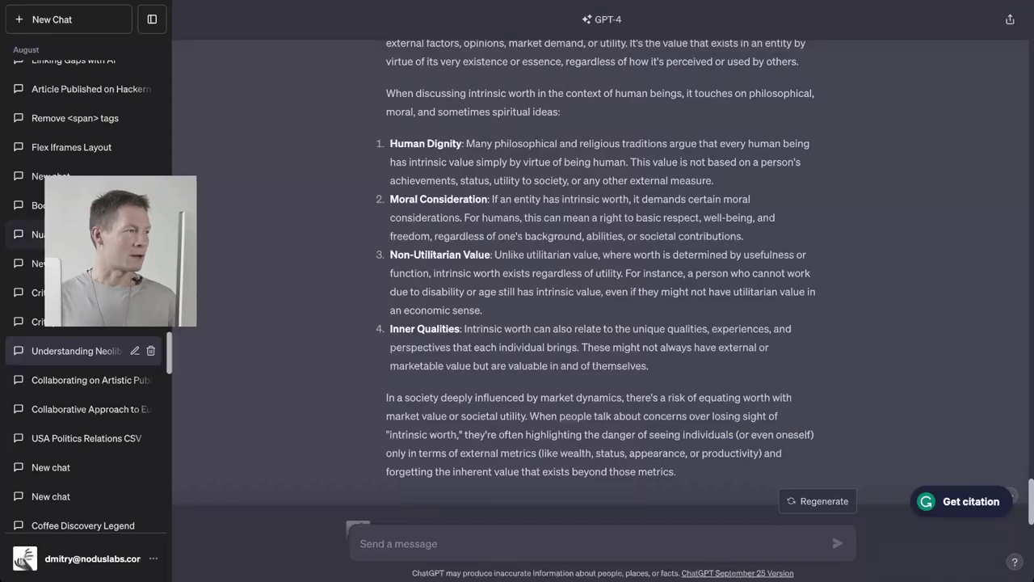
{"action": "scroll", "coordinate": [62, 339], "scroll_direction": "down", "scroll_amount": 1}
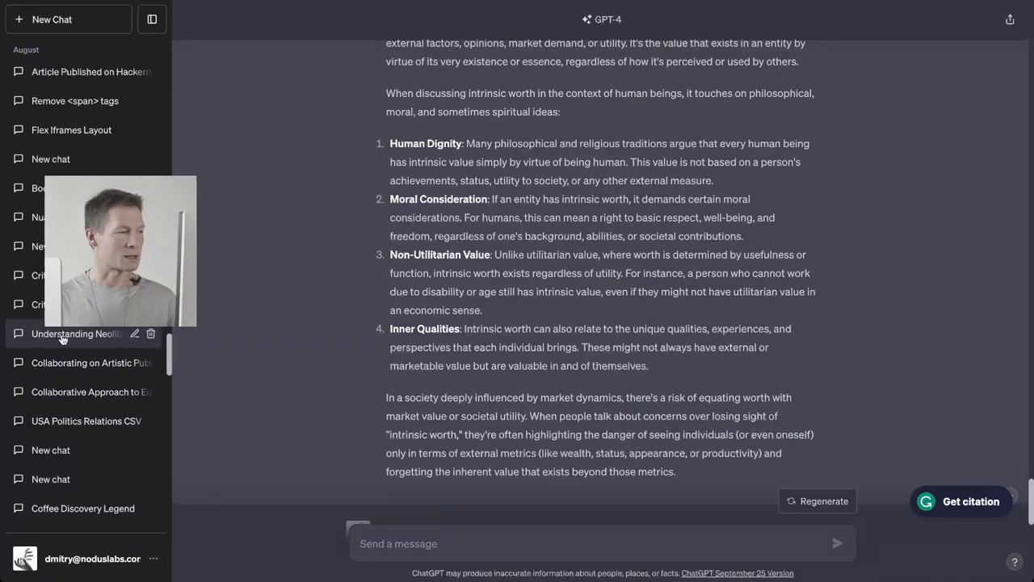
{"action": "scroll", "coordinate": [554, 182], "scroll_direction": "down", "scroll_amount": 10}
{"action": "scroll", "coordinate": [555, 184], "scroll_direction": "up", "scroll_amount": 4}
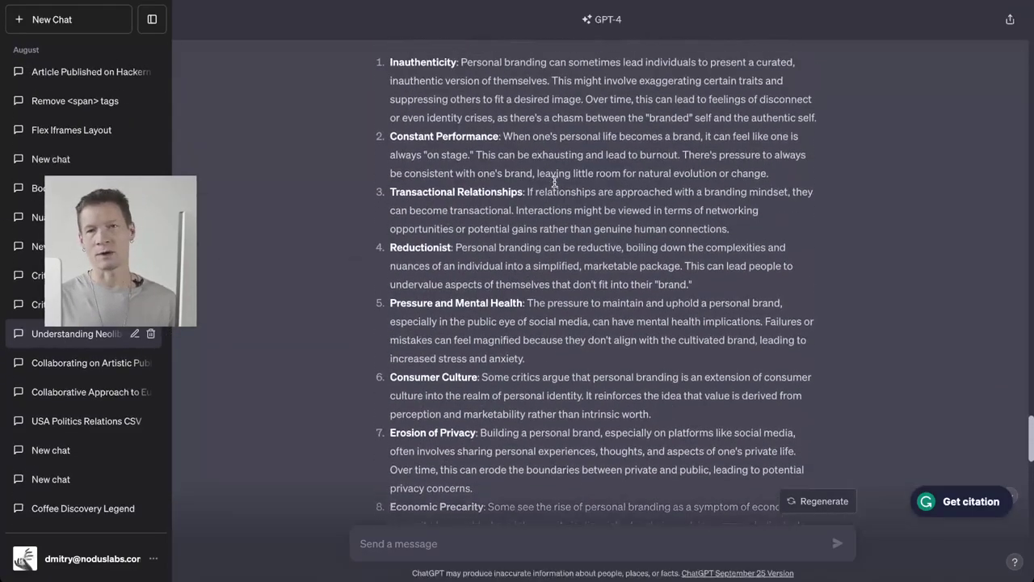
{"action": "scroll", "coordinate": [614, 257], "scroll_direction": "down", "scroll_amount": 7}
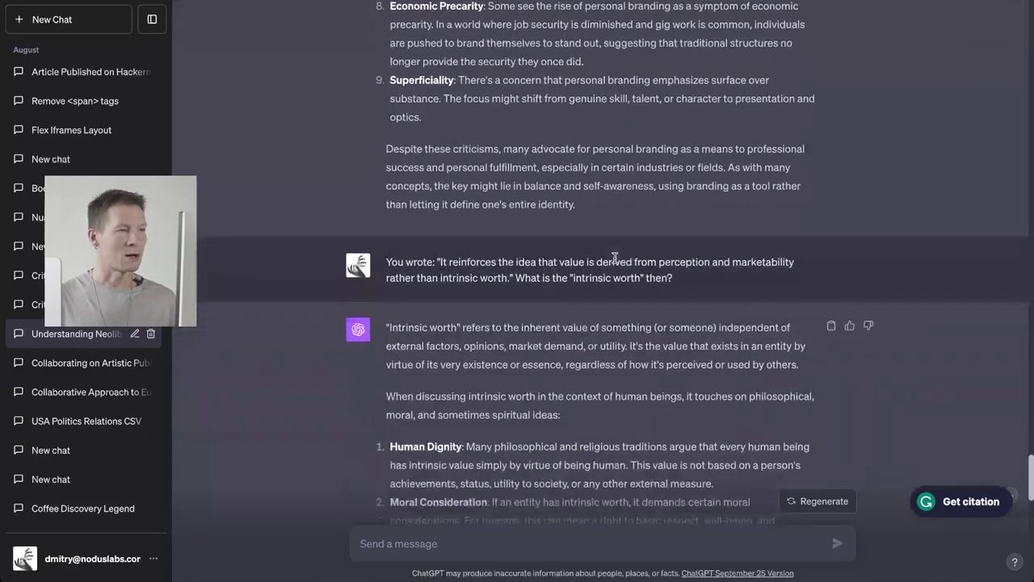
{"action": "scroll", "coordinate": [614, 257], "scroll_direction": "down", "scroll_amount": 3}
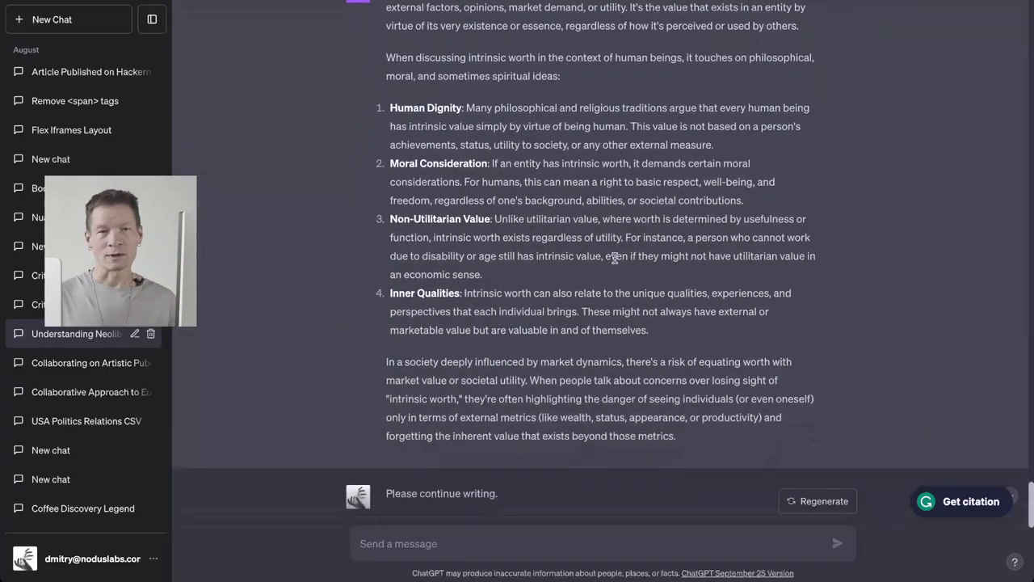
{"action": "scroll", "coordinate": [615, 258], "scroll_direction": "up", "scroll_amount": 10}
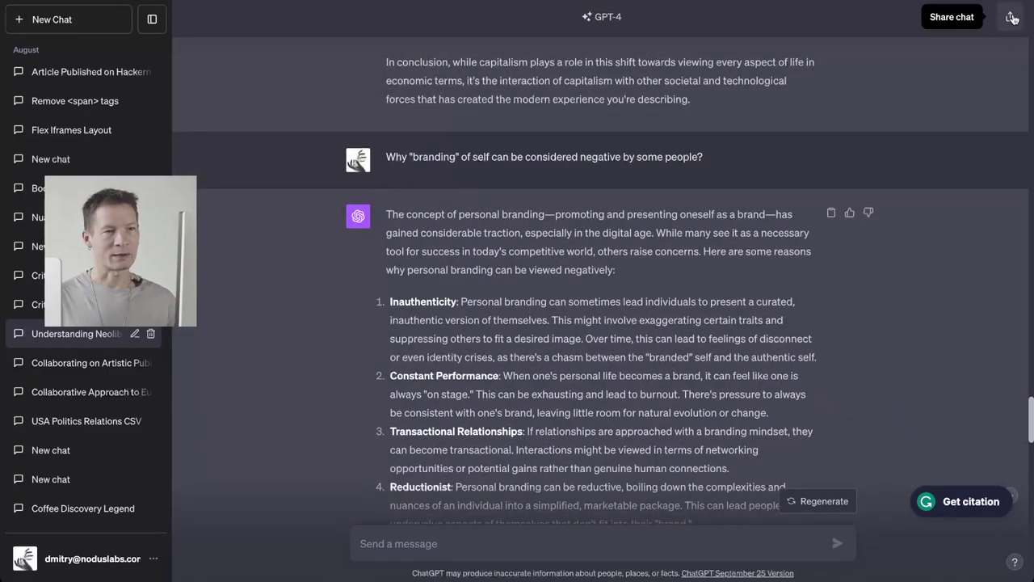
- Copy the conversation's share link from ChatGPT's Share Link to Chat dialog
{"action": "left_click", "coordinate": [1010, 18]}
{"action": "left_click", "coordinate": [647, 460]}
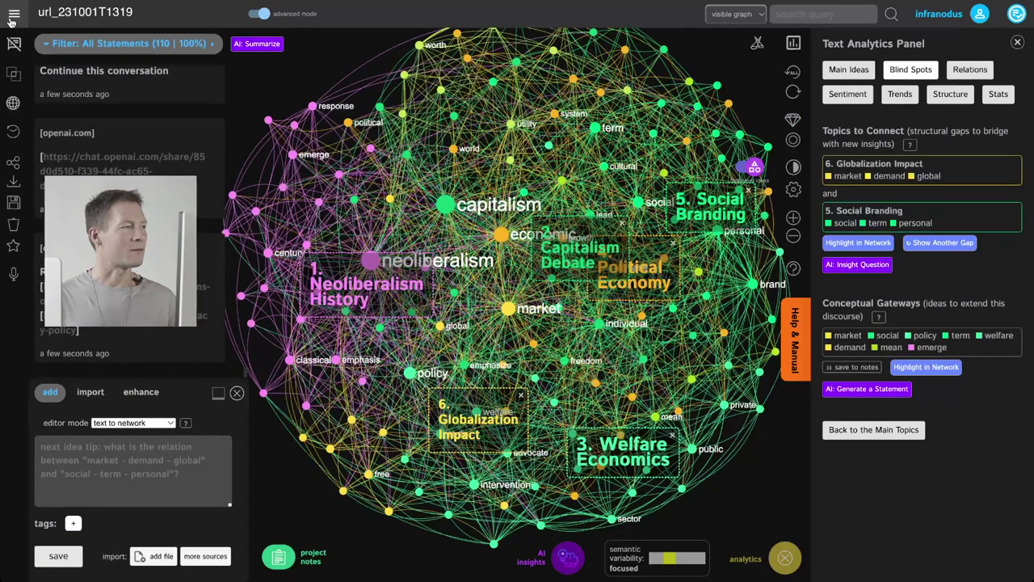
{"action": "left_click", "coordinate": [11, 20]}
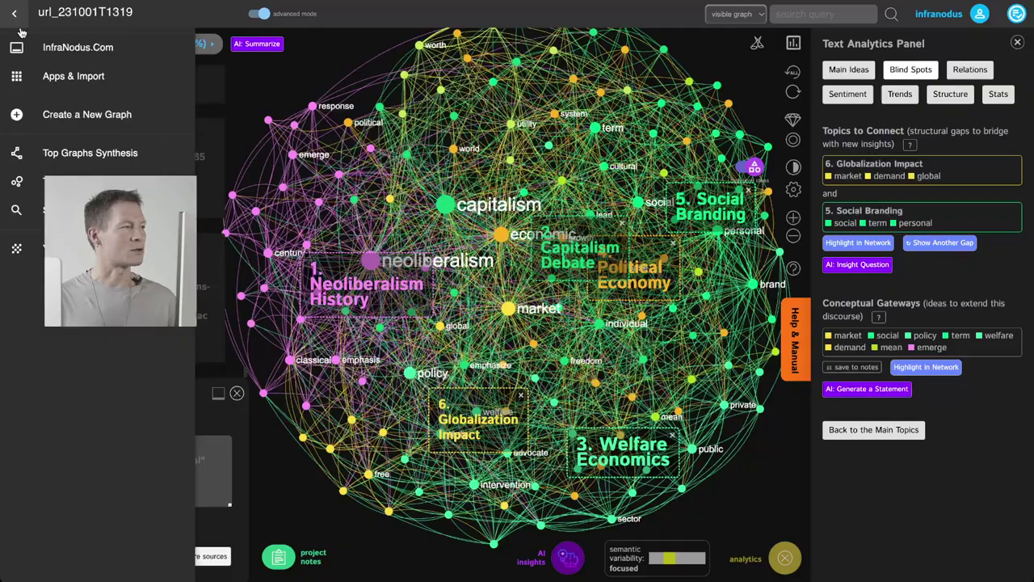
- Import the pasted ChatGPT share link through Websites & URLs as graph url_231001T1324
{"action": "left_click", "coordinate": [67, 81]}
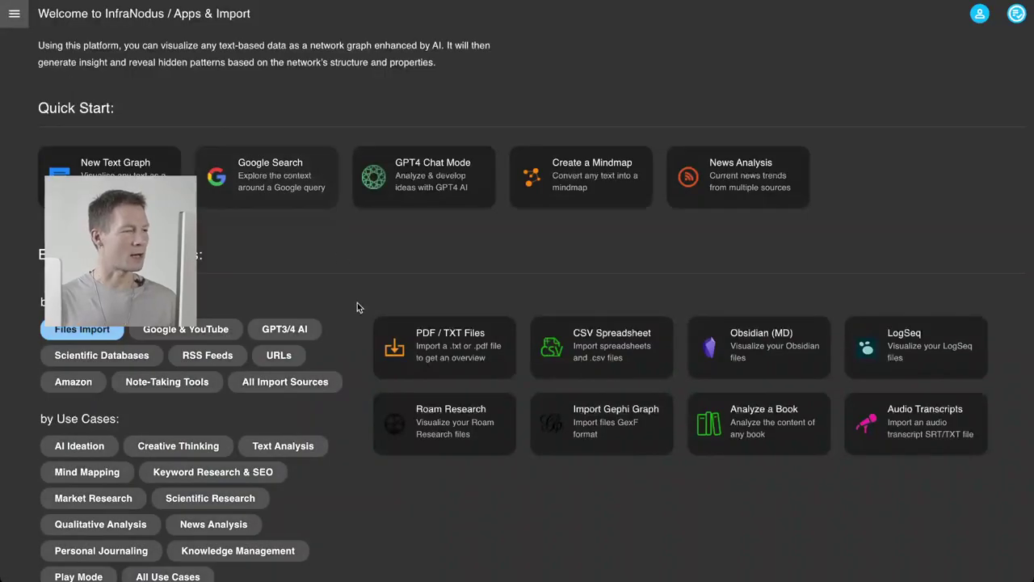
{"action": "left_click", "coordinate": [270, 358]}
{"action": "left_click", "coordinate": [461, 349]}
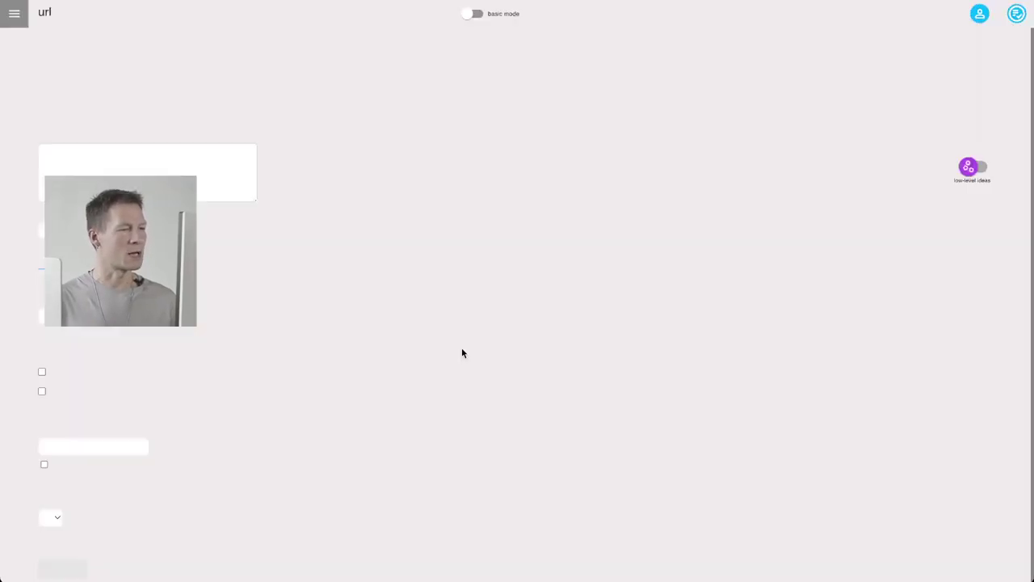
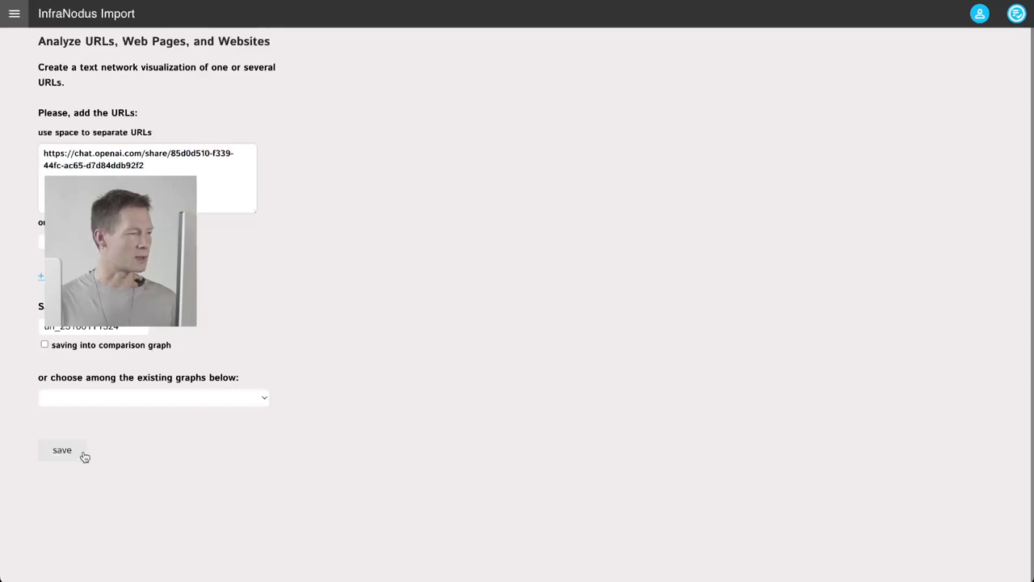
{"action": "left_click", "coordinate": [83, 453]}
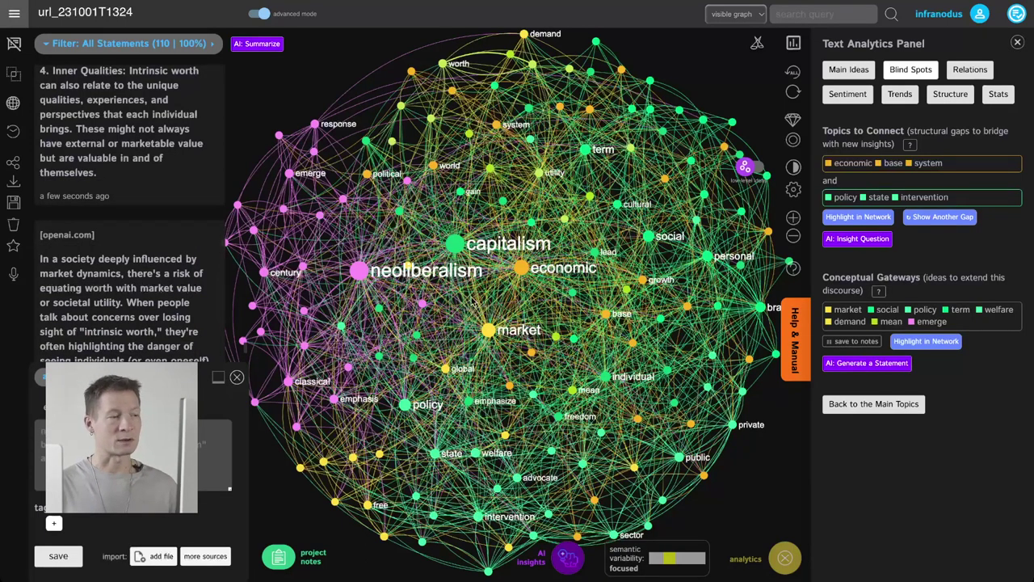
- Preview the Neoliberalism and Capitalism topics from the Main Topics list
{"action": "left_click", "coordinate": [858, 73]}
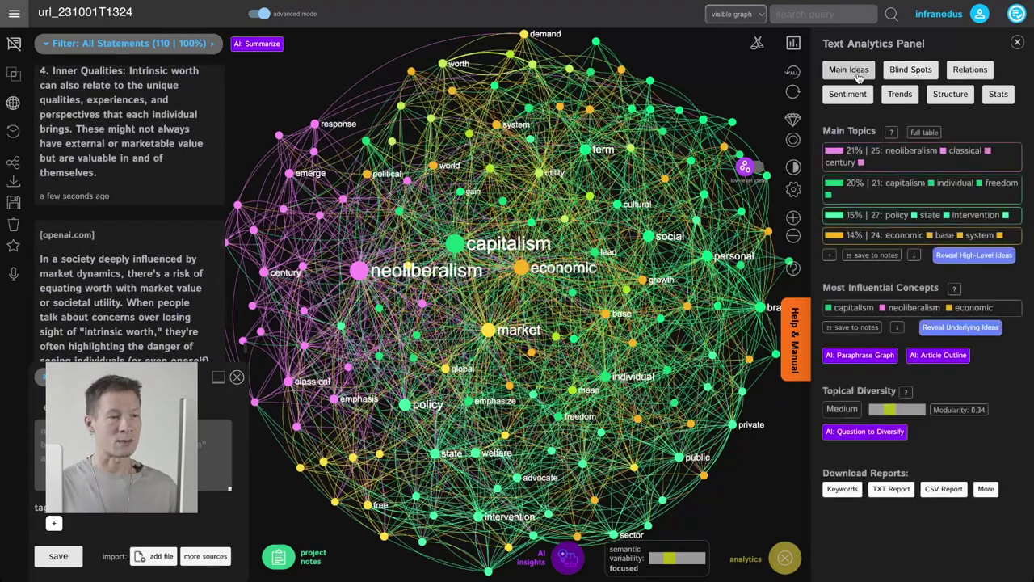
{"action": "left_click", "coordinate": [905, 165]}
{"action": "left_click", "coordinate": [868, 165]}
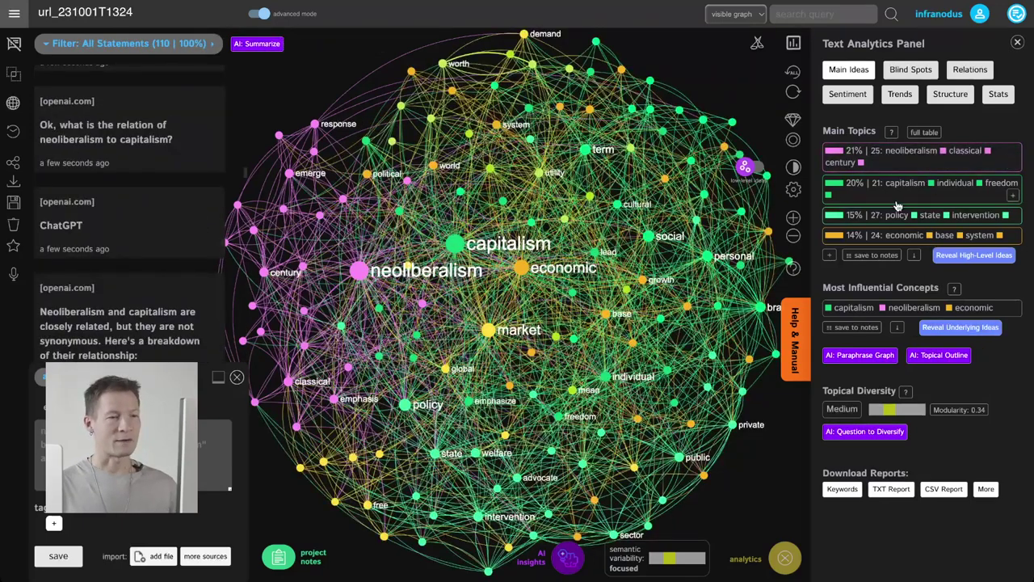
{"action": "left_click", "coordinate": [897, 204]}
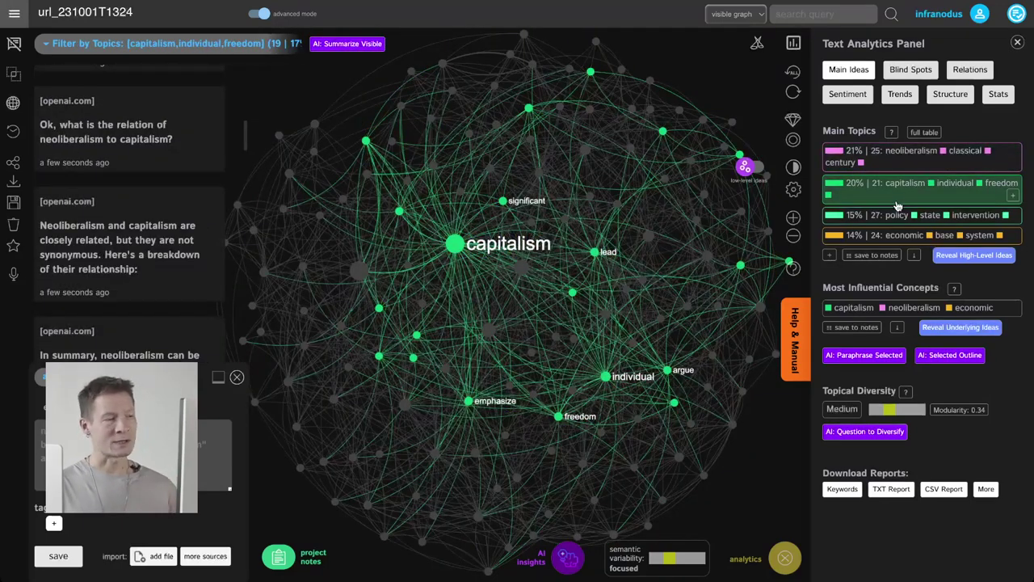
{"action": "left_click", "coordinate": [897, 205]}
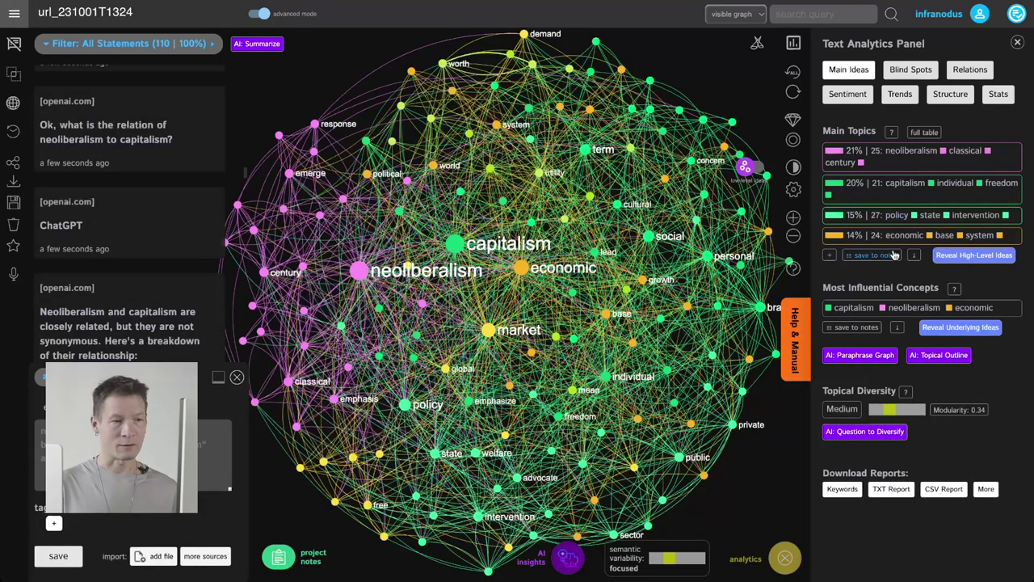
- Give topics high-level names and limit the Main Topics list to the top four
{"action": "left_click", "coordinate": [973, 255]}
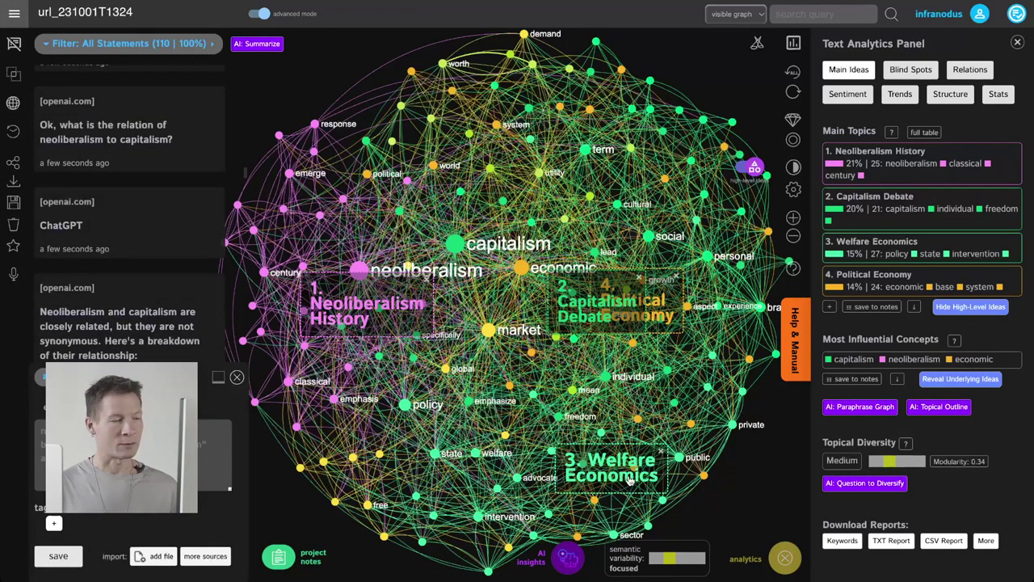
{"action": "left_click", "coordinate": [830, 307]}
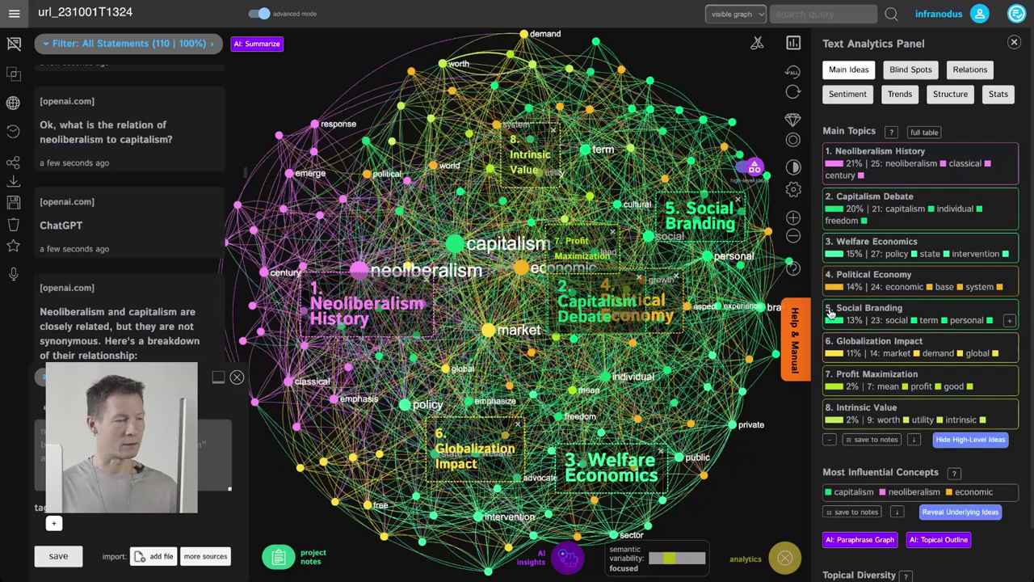
{"action": "left_click", "coordinate": [833, 439]}
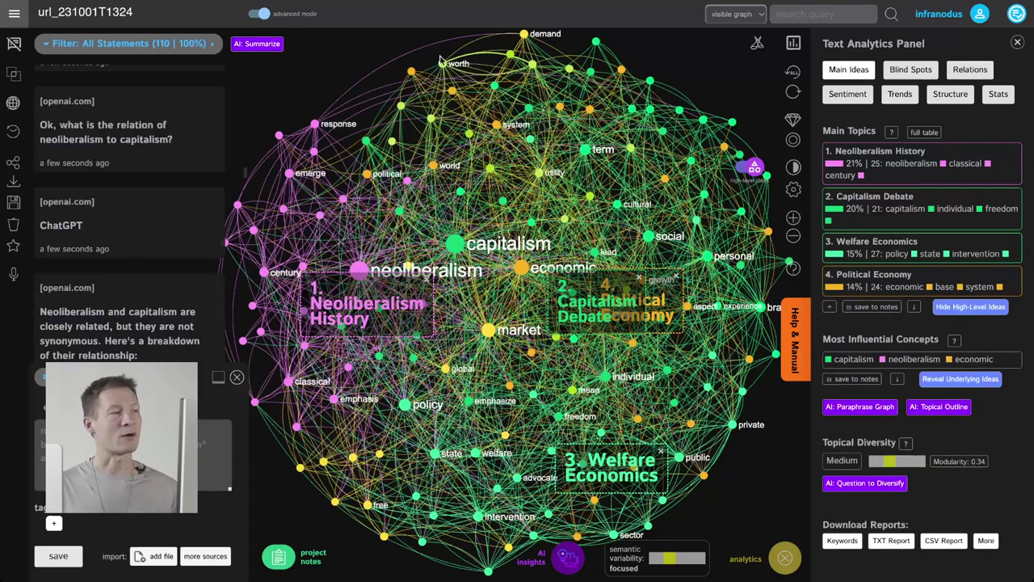
{"action": "key", "text": "alt+Tab"}
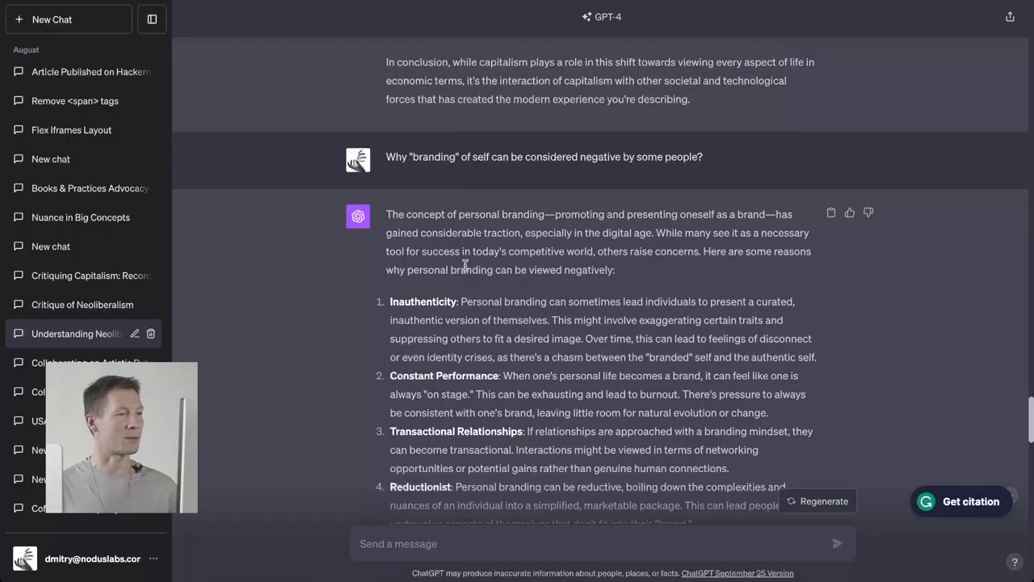
{"action": "key", "text": "alt+Tab"}
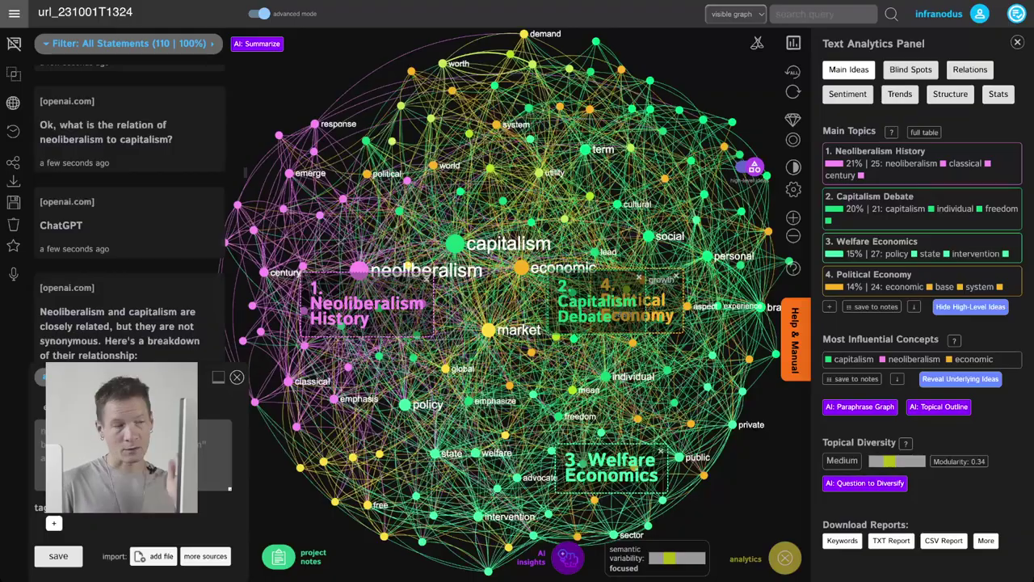
- Re-run the force layout and preview the Welfare Economics topic
{"action": "left_click", "coordinate": [793, 120]}
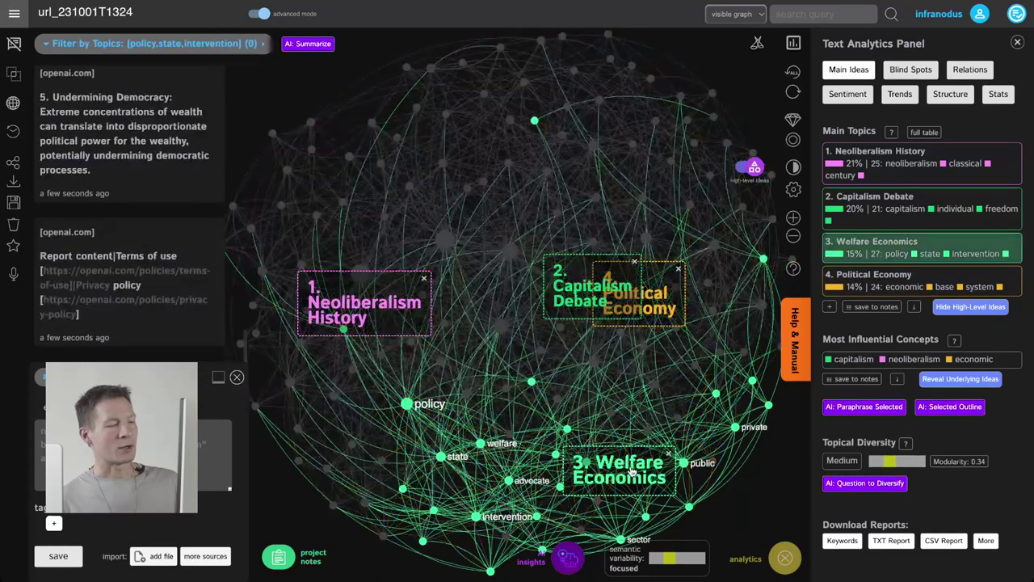
{"action": "double_click", "coordinate": [629, 463]}
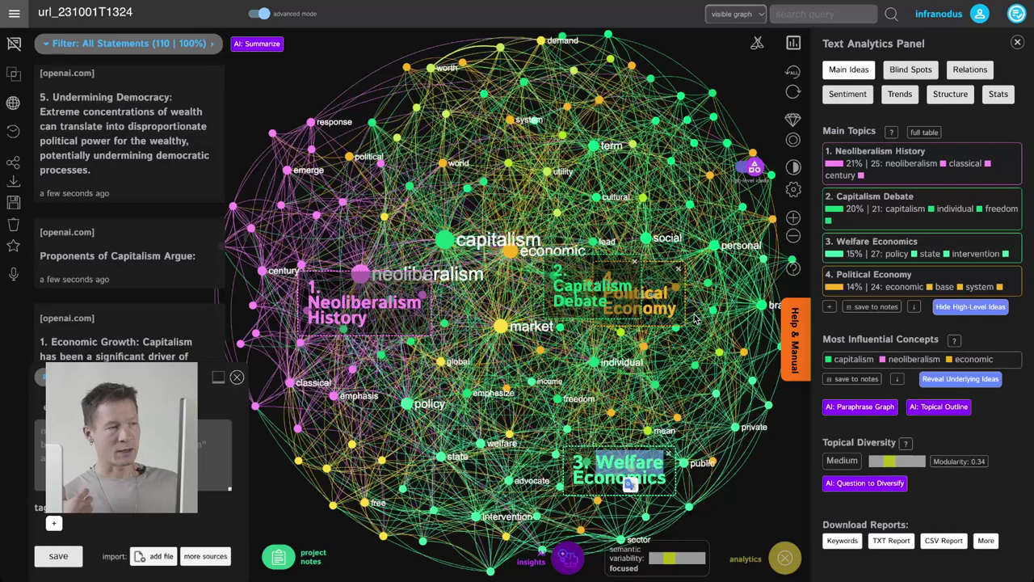
- Generate and read the GPT-3 summary of essential statements, then close it
{"action": "left_click", "coordinate": [272, 43]}
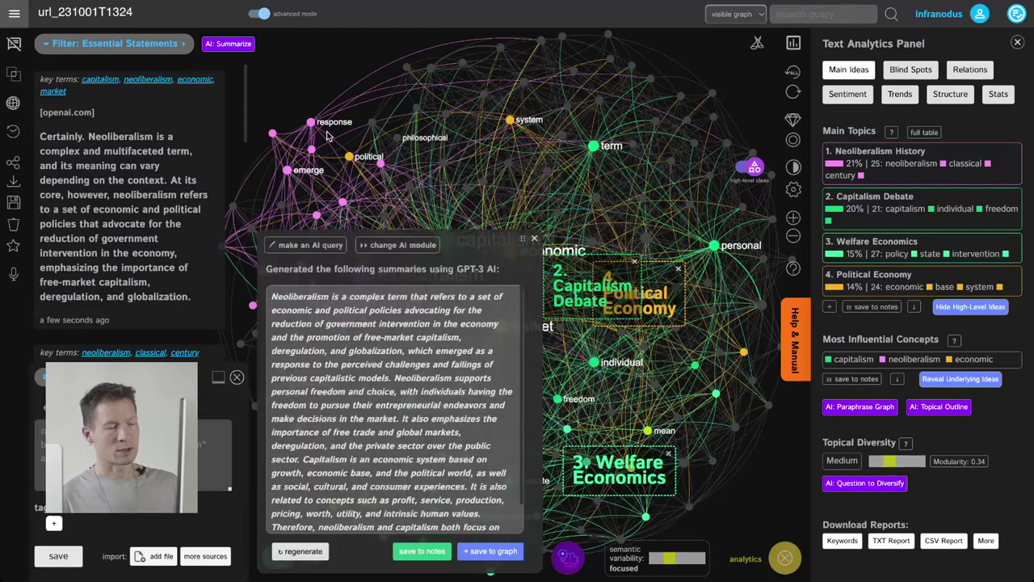
{"action": "scroll", "coordinate": [333, 455], "scroll_direction": "down", "scroll_amount": 3}
{"action": "scroll", "coordinate": [334, 455], "scroll_direction": "up", "scroll_amount": 3}
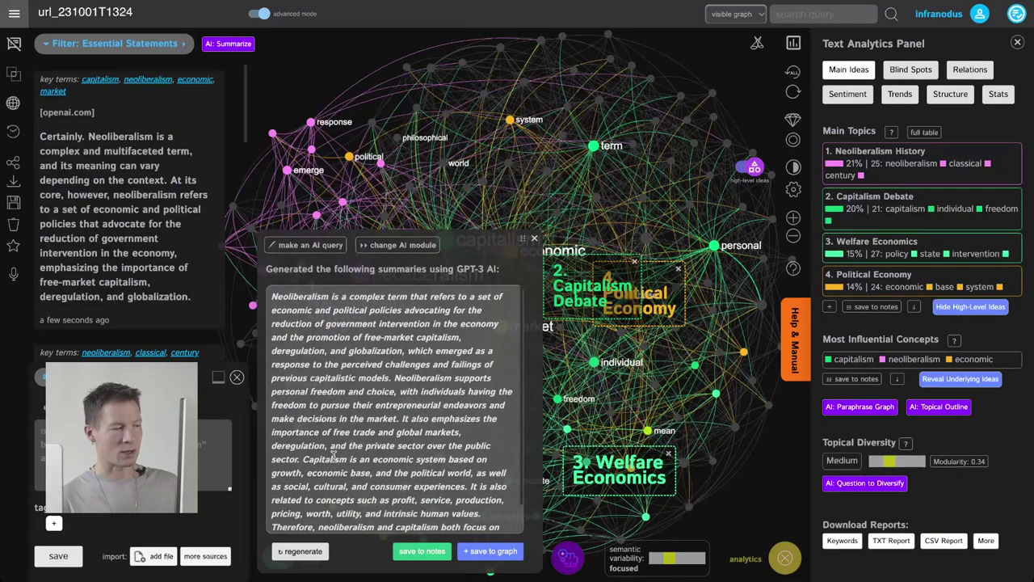
{"action": "scroll", "coordinate": [372, 415], "scroll_direction": "down", "scroll_amount": 2}
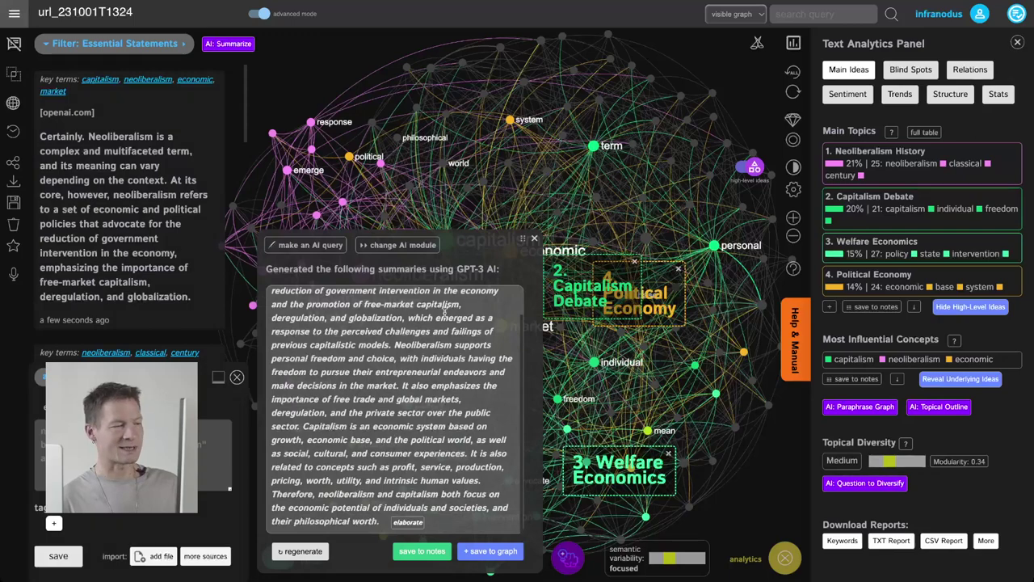
{"action": "scroll", "coordinate": [373, 321], "scroll_direction": "up", "scroll_amount": 2}
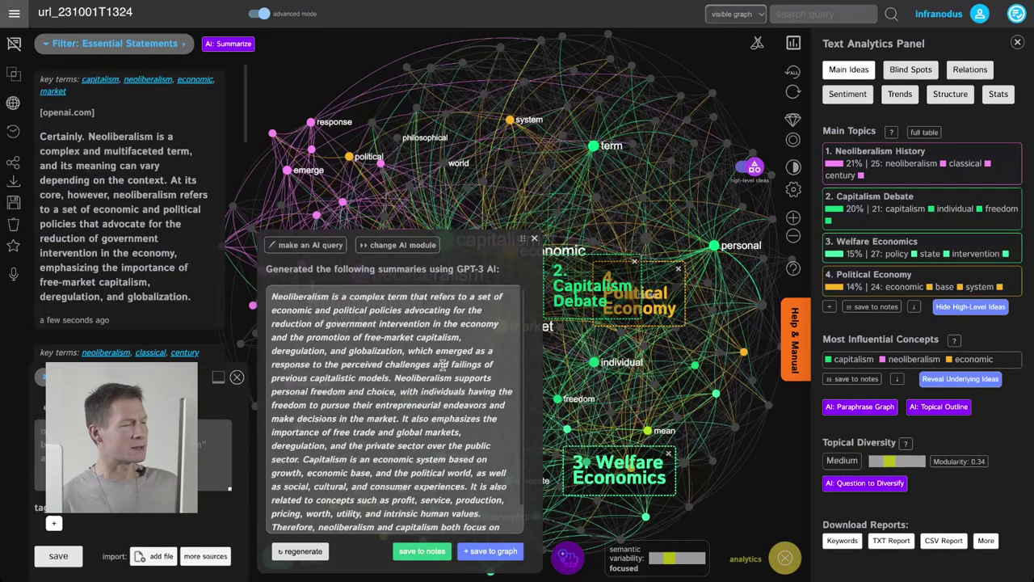
{"action": "scroll", "coordinate": [415, 437], "scroll_direction": "down", "scroll_amount": 2}
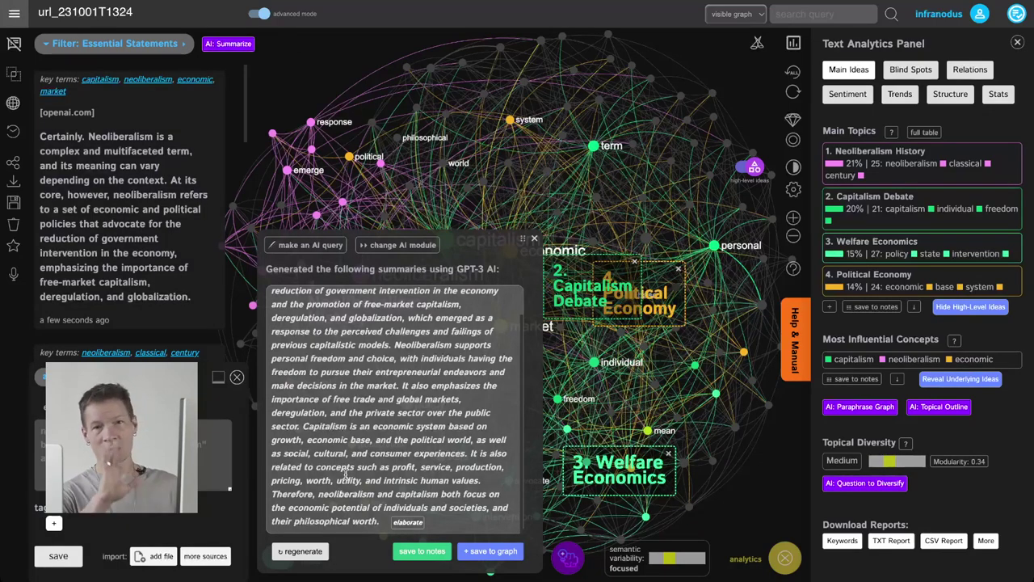
{"action": "left_click", "coordinate": [534, 239]}
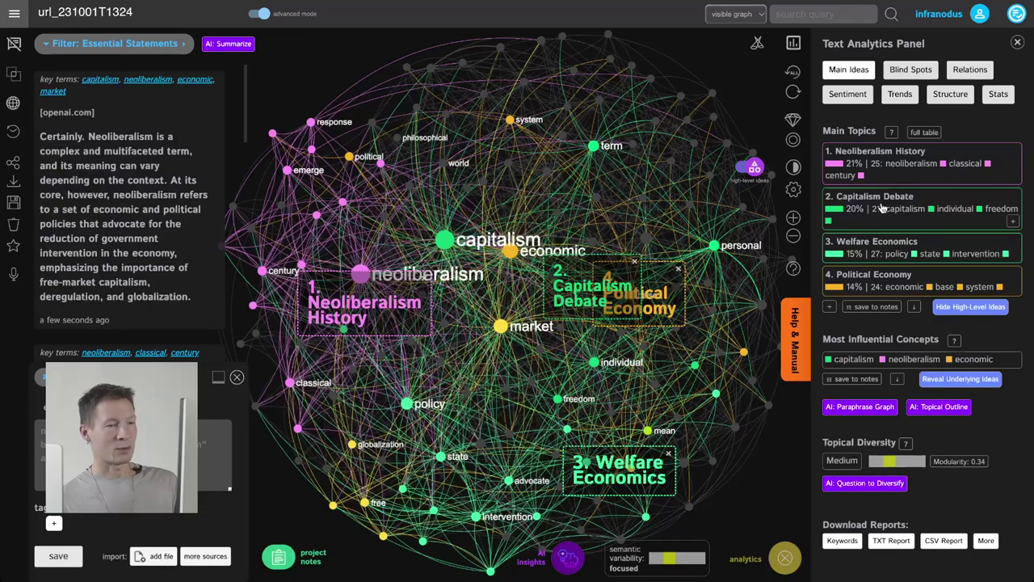
{"action": "left_click", "coordinate": [150, 43]}
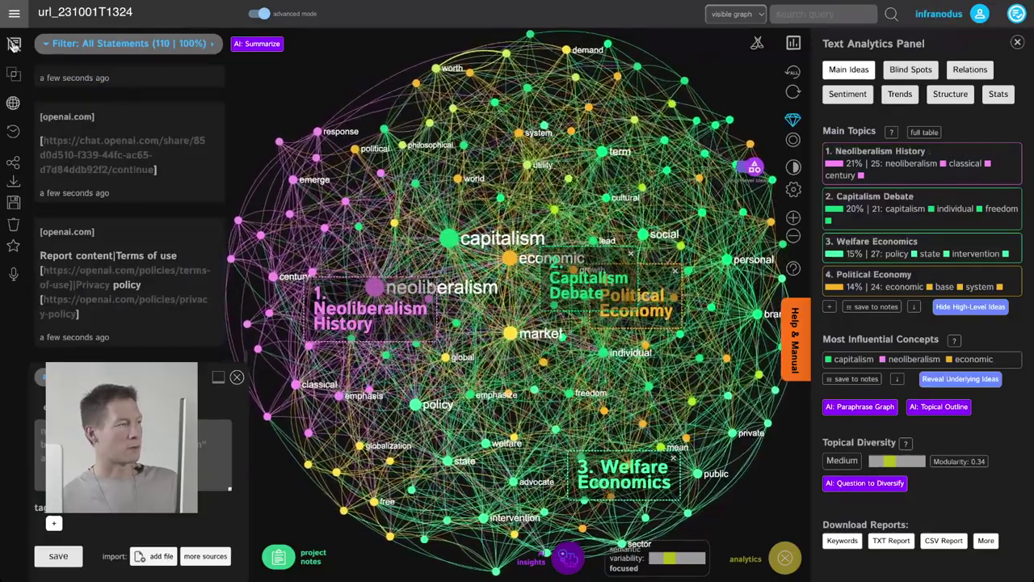
- Hide the statements and import panels and show the Profit Maximization / Globalization Impact gap
{"action": "left_click", "coordinate": [13, 42]}
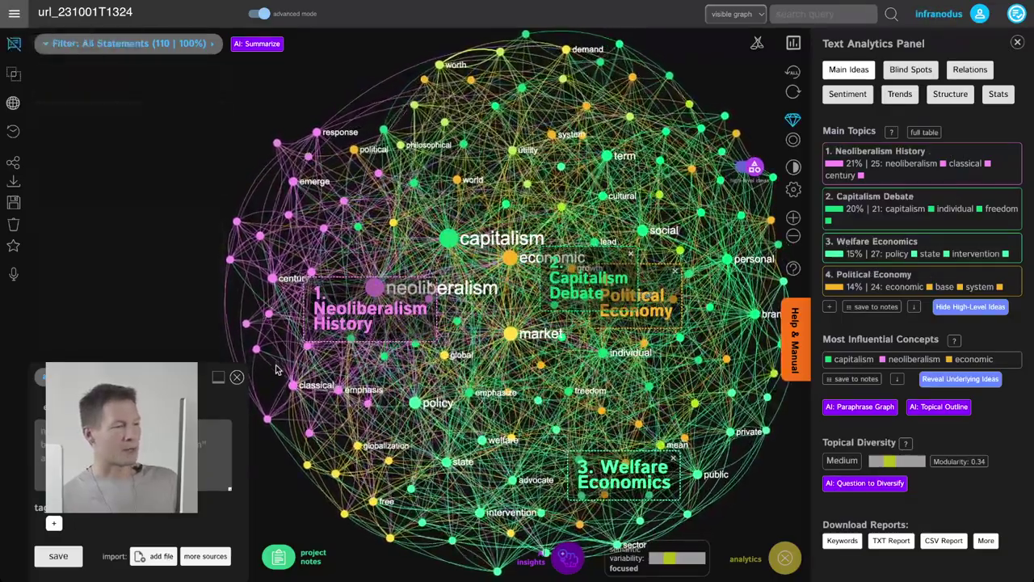
{"action": "left_click", "coordinate": [237, 377]}
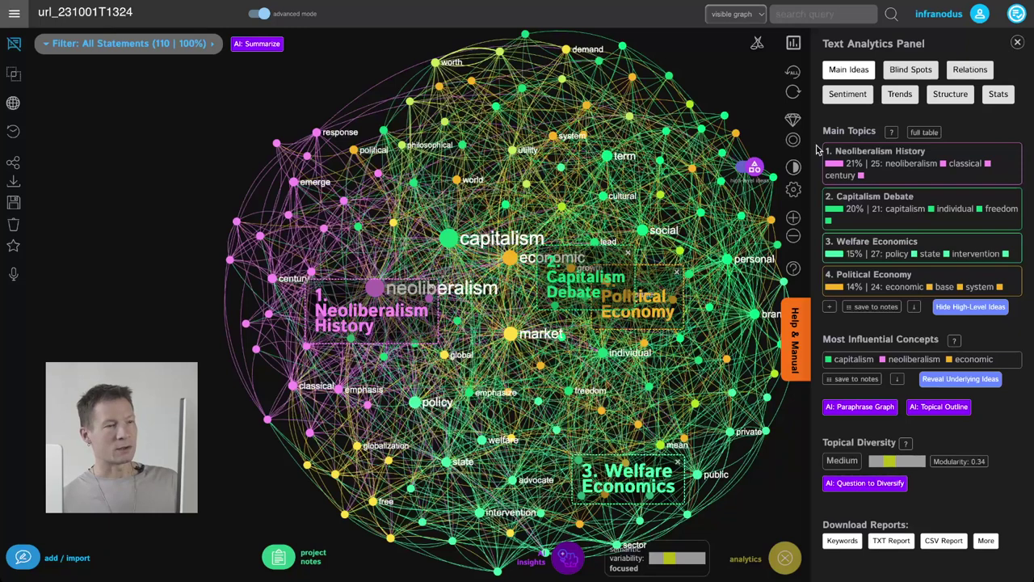
{"action": "left_click", "coordinate": [910, 72]}
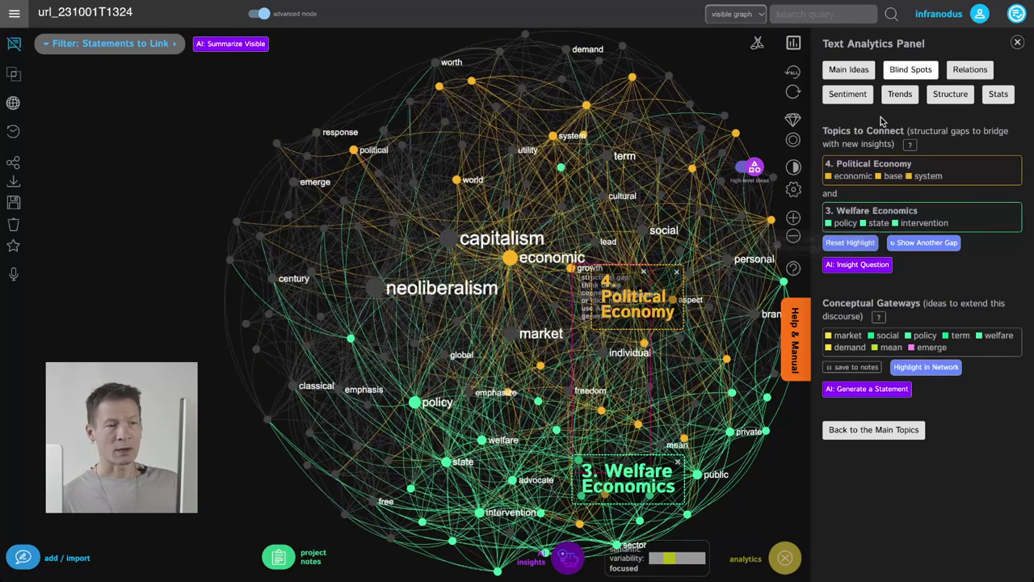
{"action": "left_click", "coordinate": [849, 71]}
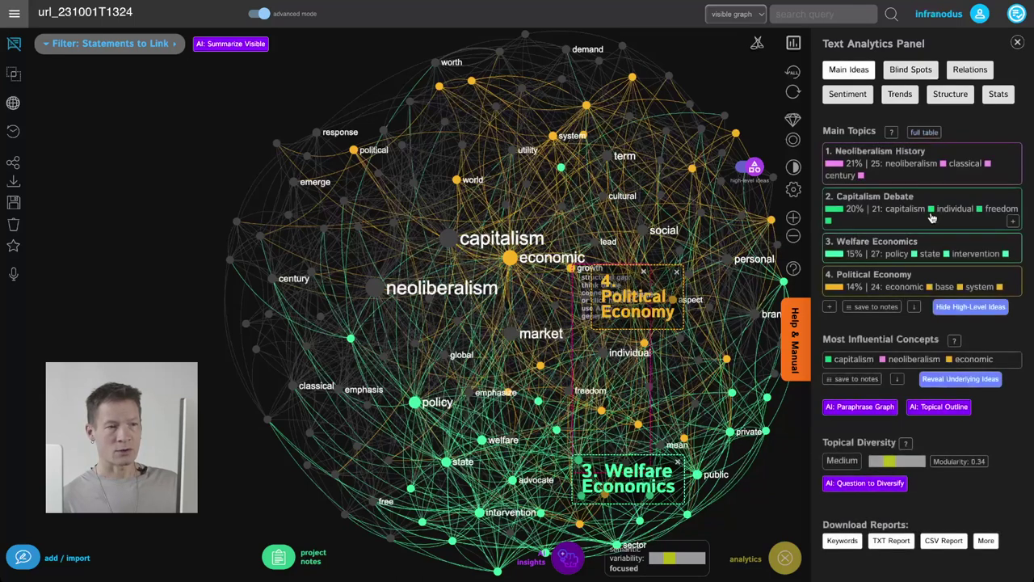
{"action": "left_click", "coordinate": [903, 71]}
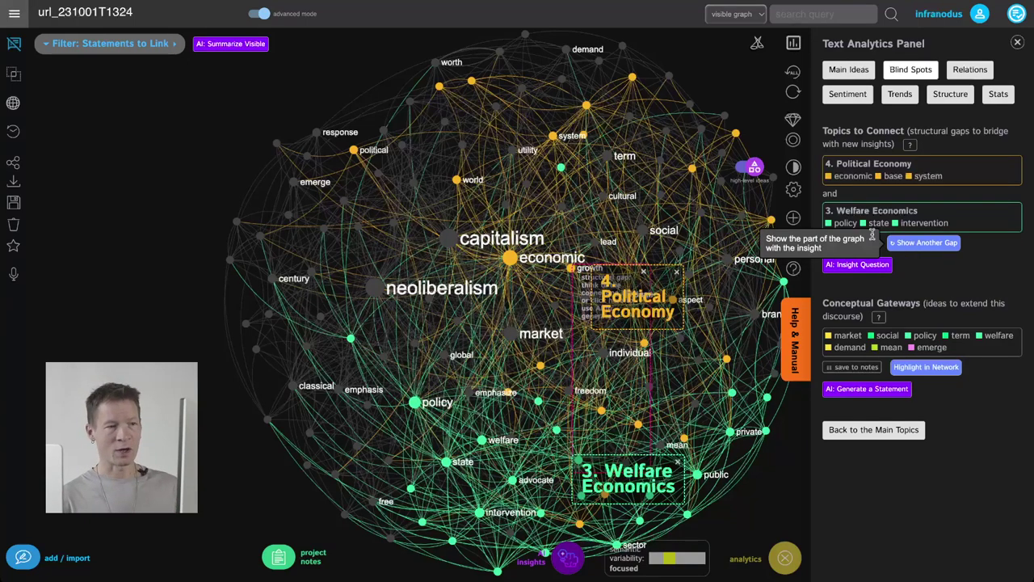
{"action": "left_click", "coordinate": [920, 243]}
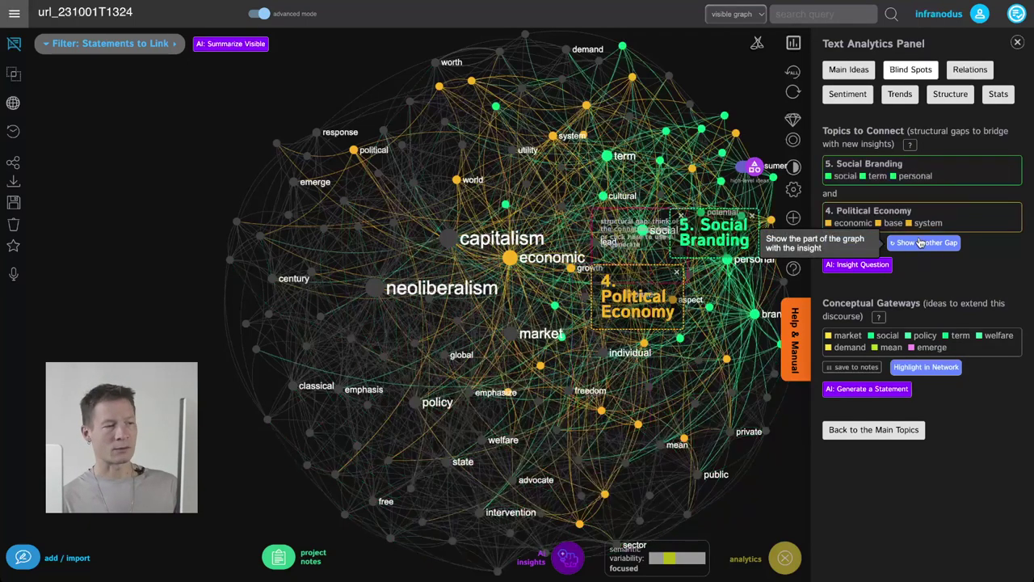
{"action": "left_click", "coordinate": [920, 243]}
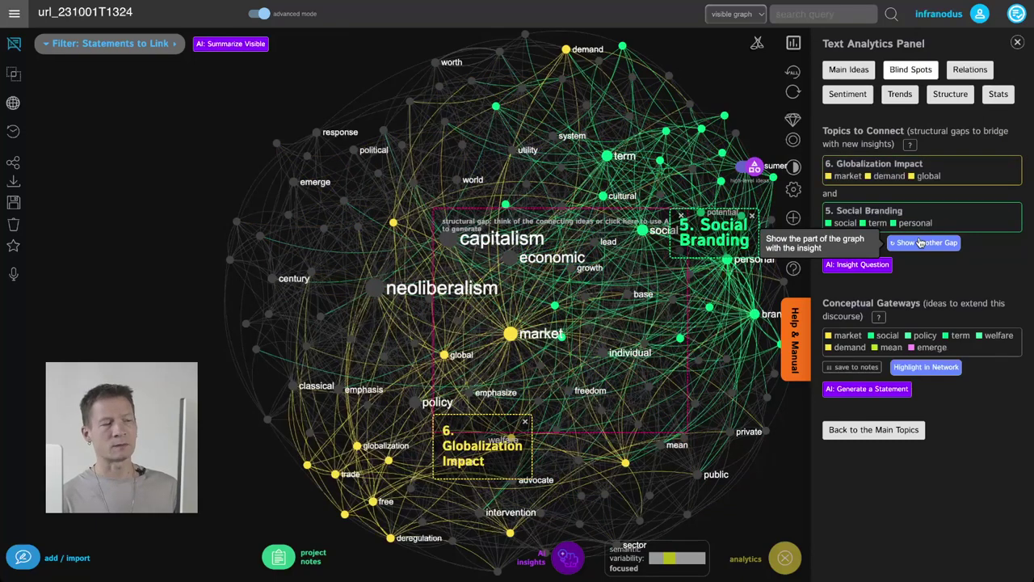
{"action": "left_click", "coordinate": [919, 243]}
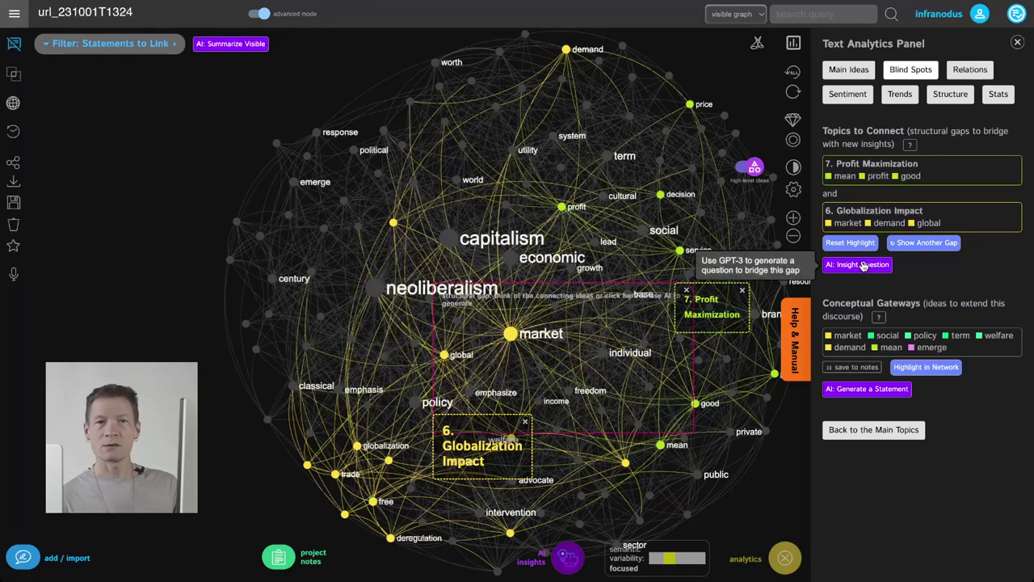
- Generate a GPT-3 insight question on deregulating global free trade for profit, and select it
{"action": "left_click", "coordinate": [863, 266]}
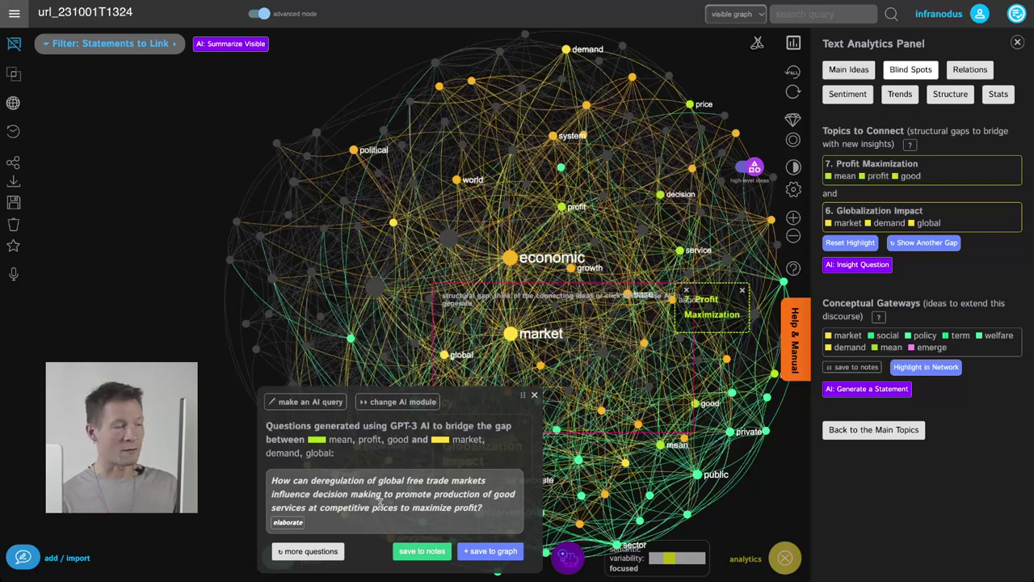
{"action": "triple_click", "coordinate": [378, 501]}
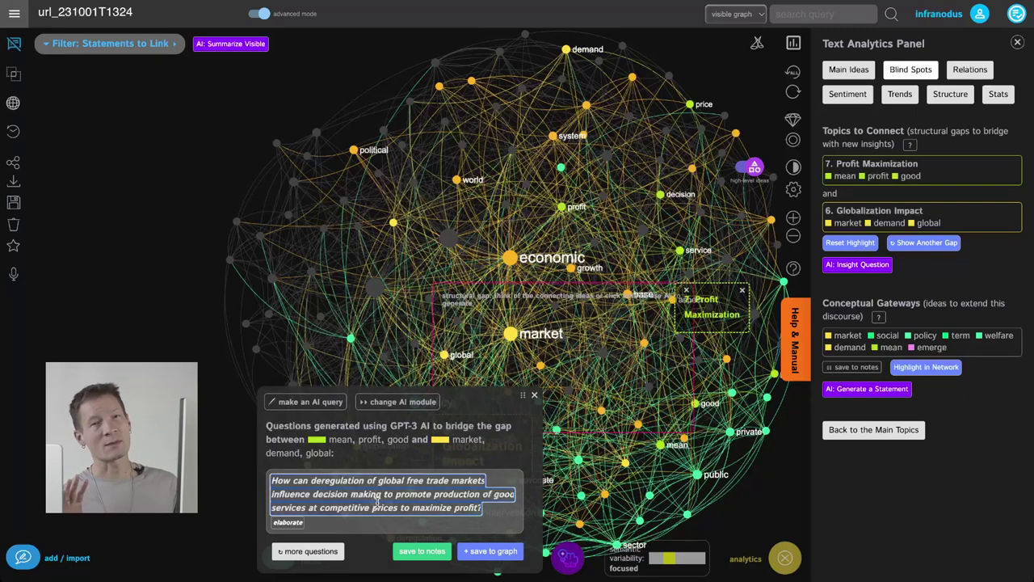
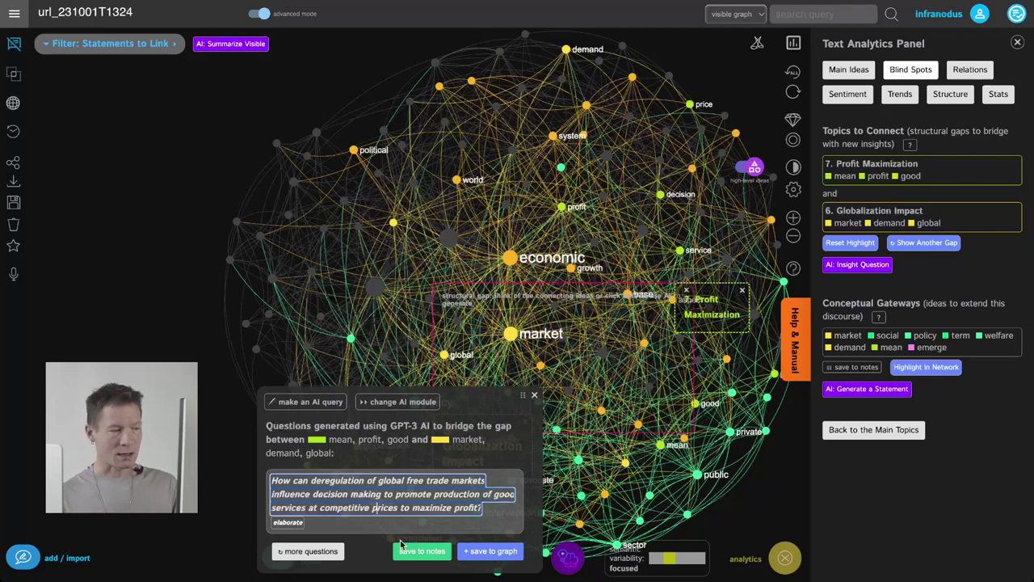
- Save the GPT-3 deregulation question to the project notes, closing the notes panel in between
{"action": "left_click", "coordinate": [424, 554]}
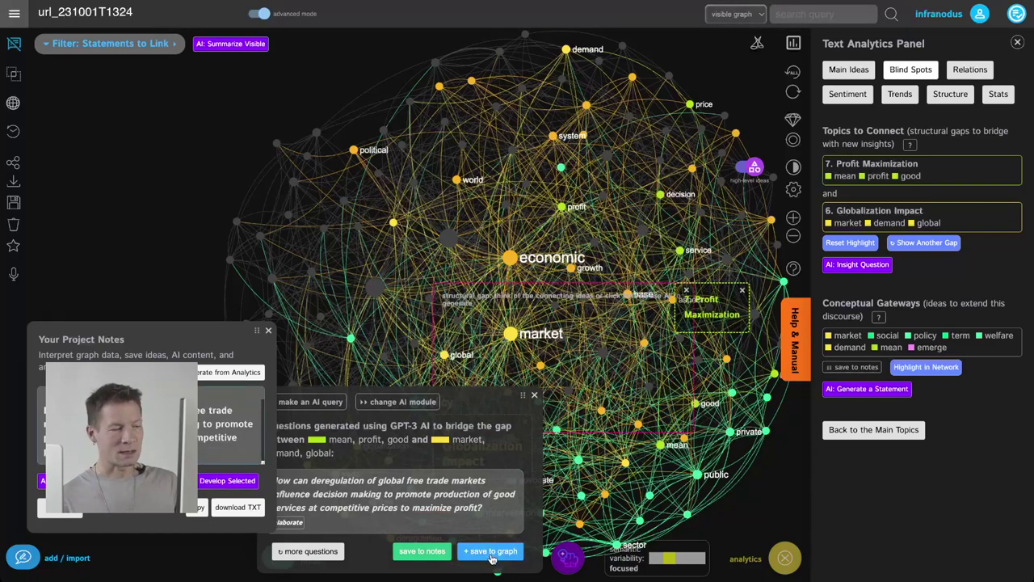
{"action": "left_click", "coordinate": [269, 331]}
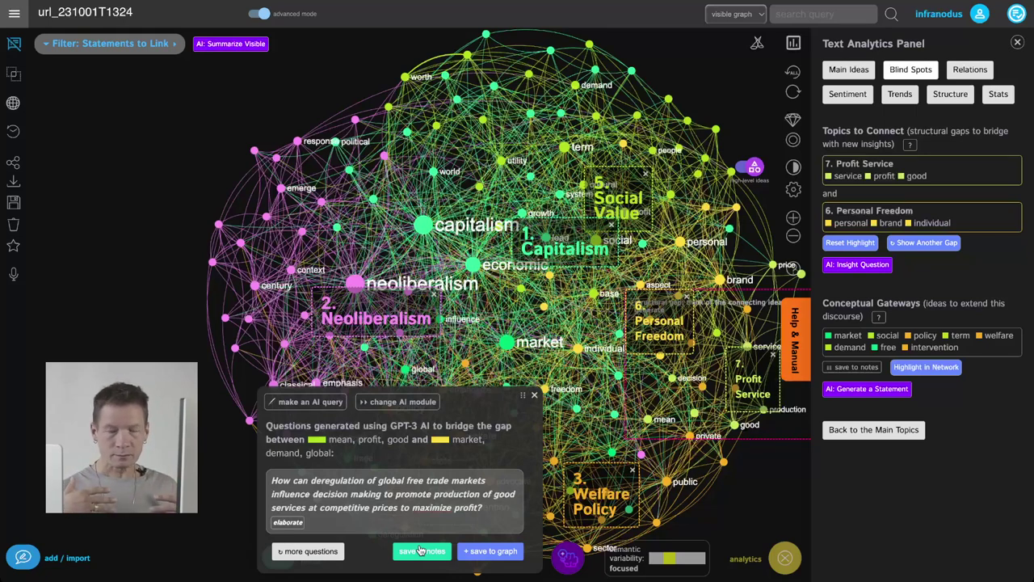
{"action": "left_click", "coordinate": [419, 550]}
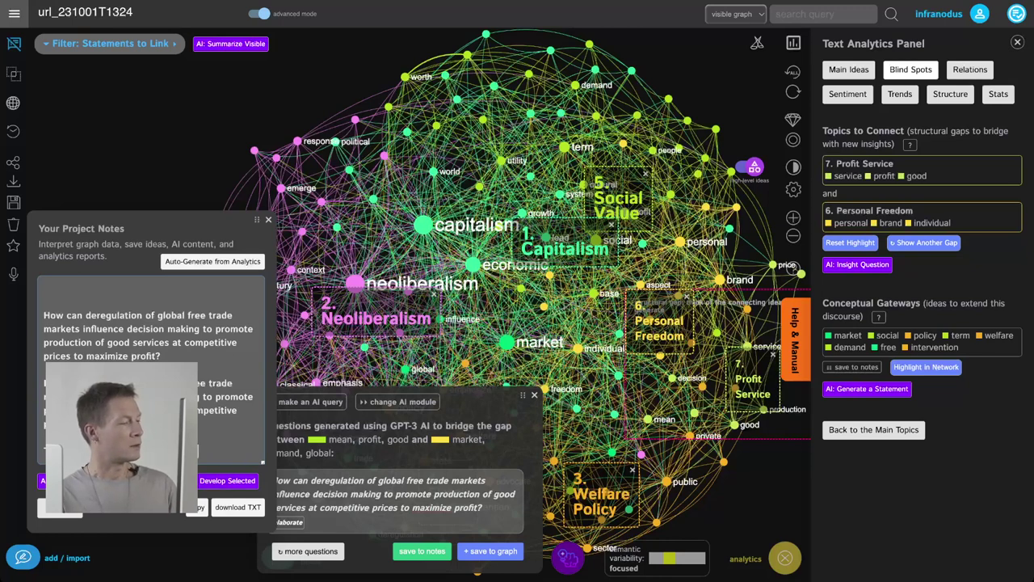
- Add a follow-up remark on regulation under the deregulation question and save the project notes
{"action": "type", "text": "regular"}
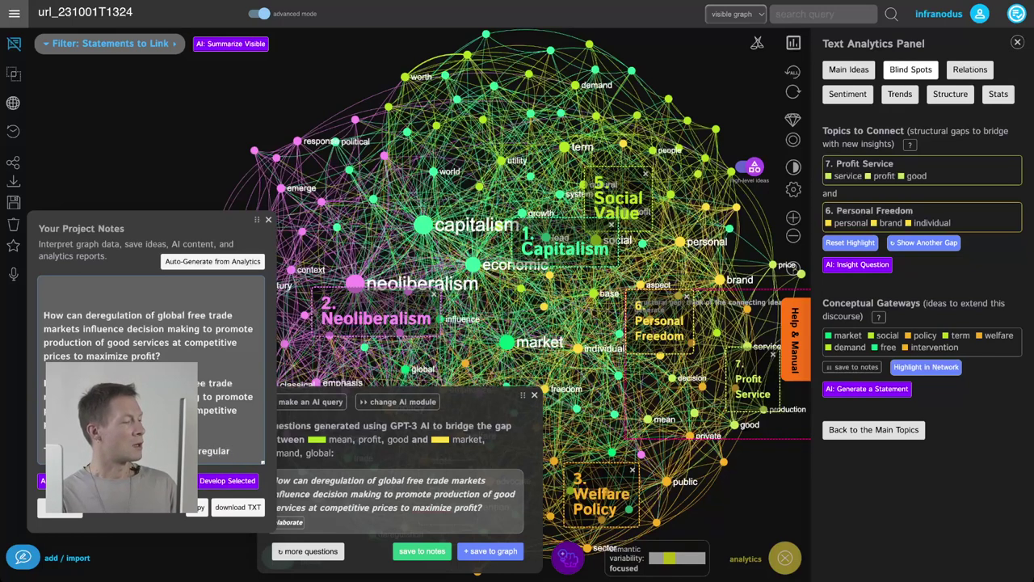
{"action": "key", "text": "BackSpace"}
{"action": "type", "text": "tion"}
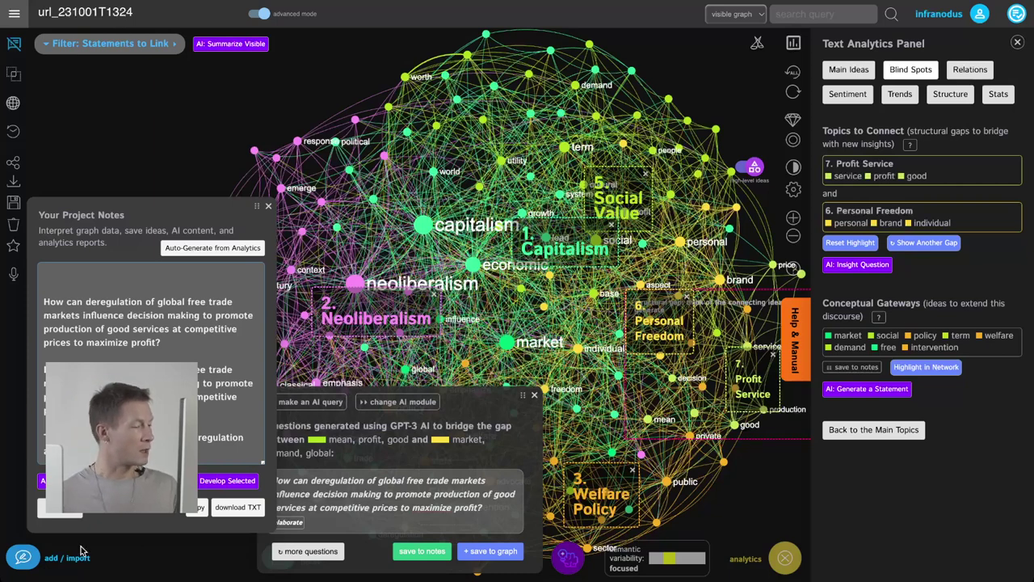
{"action": "left_click", "coordinate": [48, 509]}
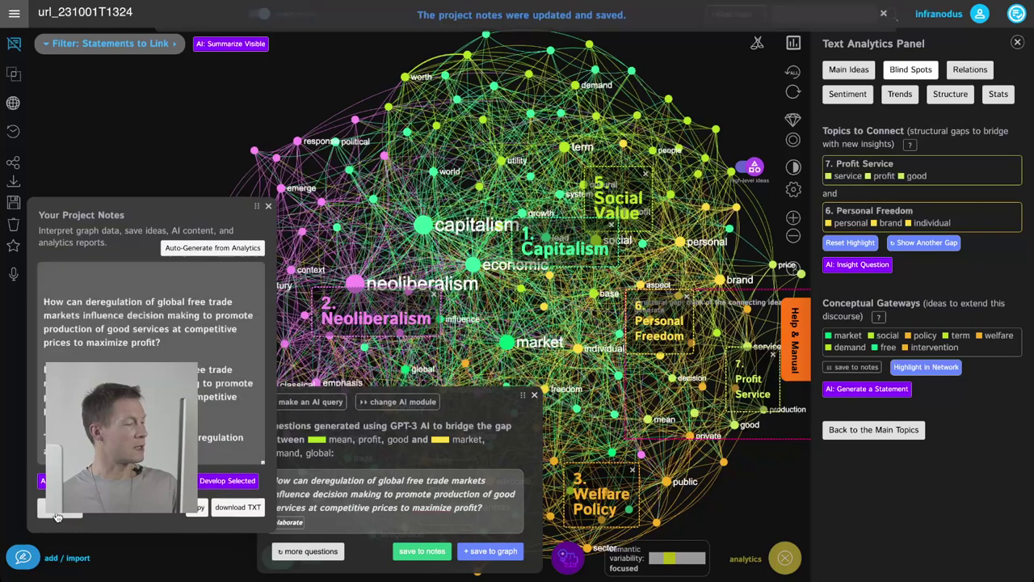
- Close the notes, regenerate the gap question several times, and highlight the gap's nodes in the network
{"action": "left_click", "coordinate": [268, 206]}
{"action": "left_click", "coordinate": [313, 557]}
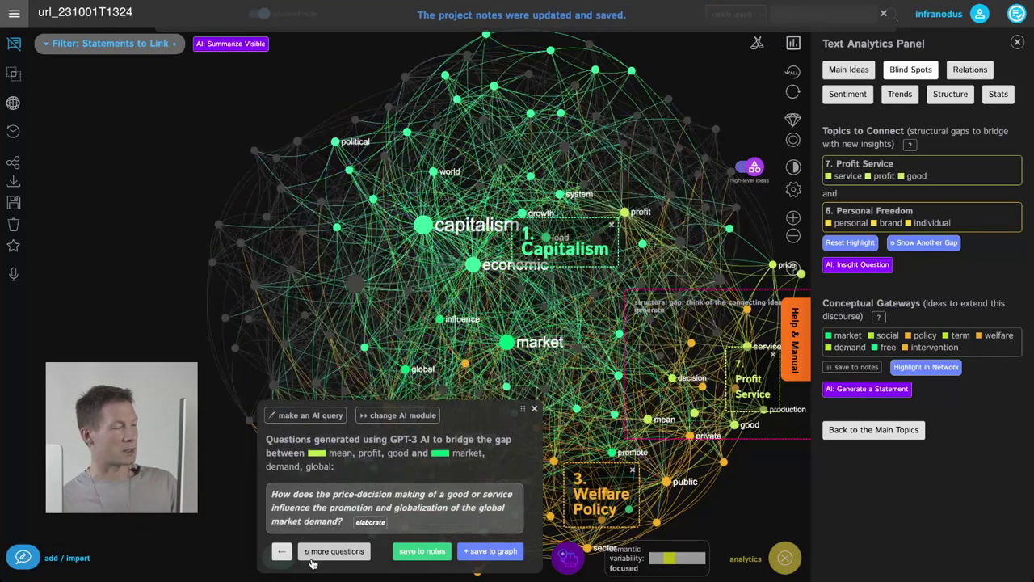
{"action": "left_click", "coordinate": [316, 553]}
{"action": "left_click", "coordinate": [319, 551]}
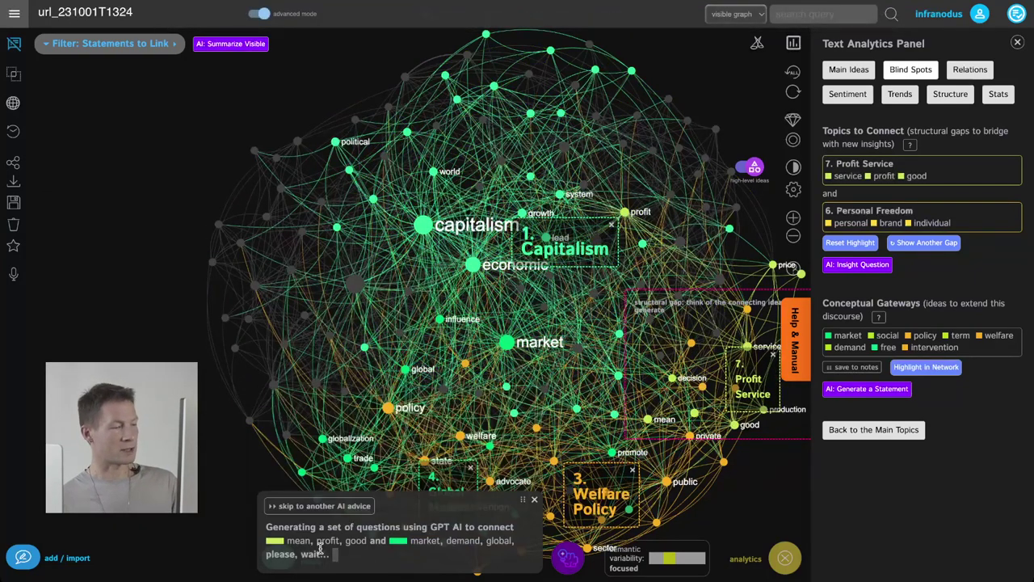
{"action": "left_click", "coordinate": [848, 244]}
{"action": "left_click", "coordinate": [855, 244]}
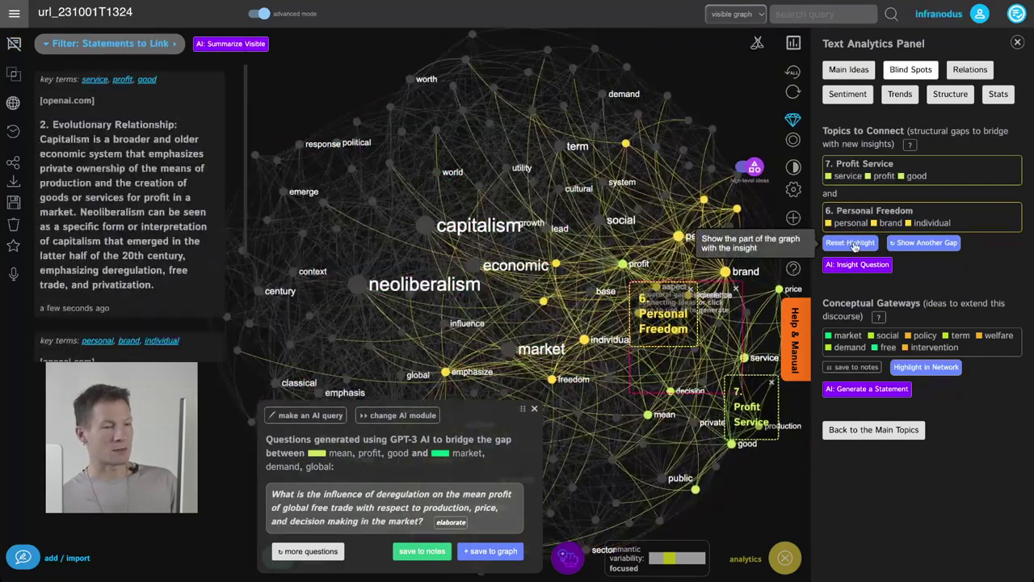
{"action": "left_click", "coordinate": [534, 409]}
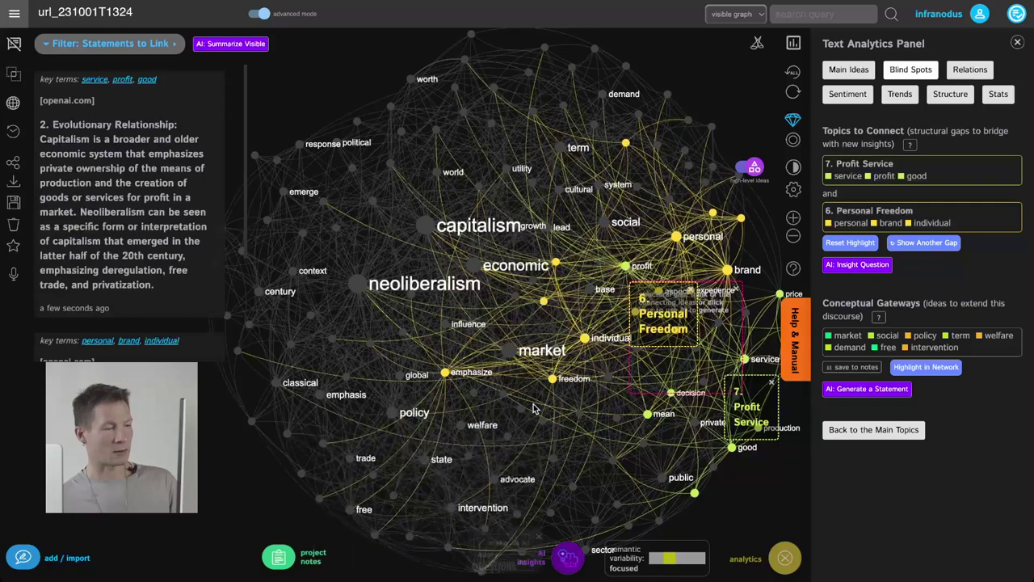
- Cycle through structural gaps until Welfare Policy–Neoliberalism appears and generate AI questions bridging them
{"action": "left_click", "coordinate": [913, 243]}
{"action": "left_click", "coordinate": [913, 244]}
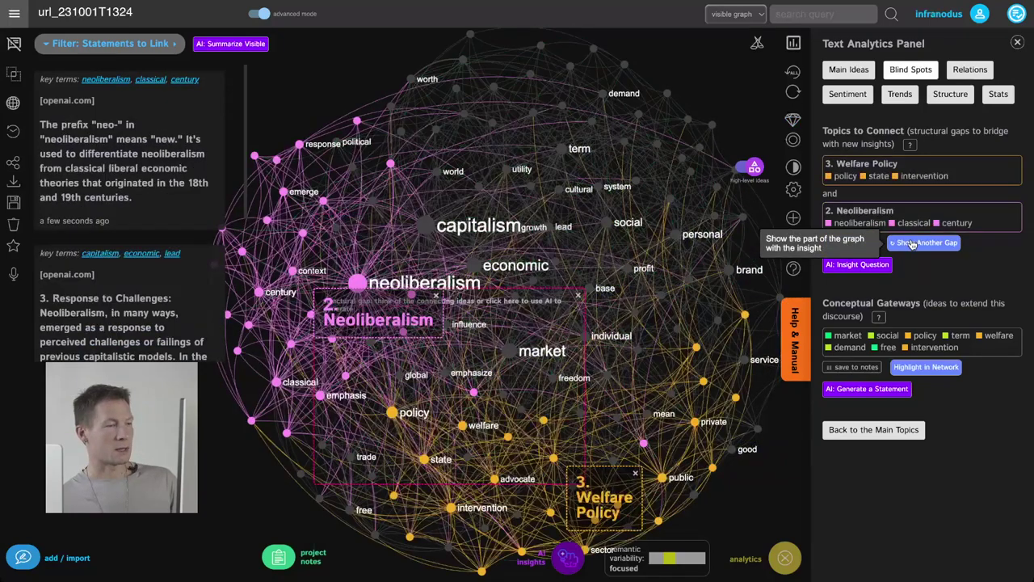
{"action": "left_click", "coordinate": [912, 244]}
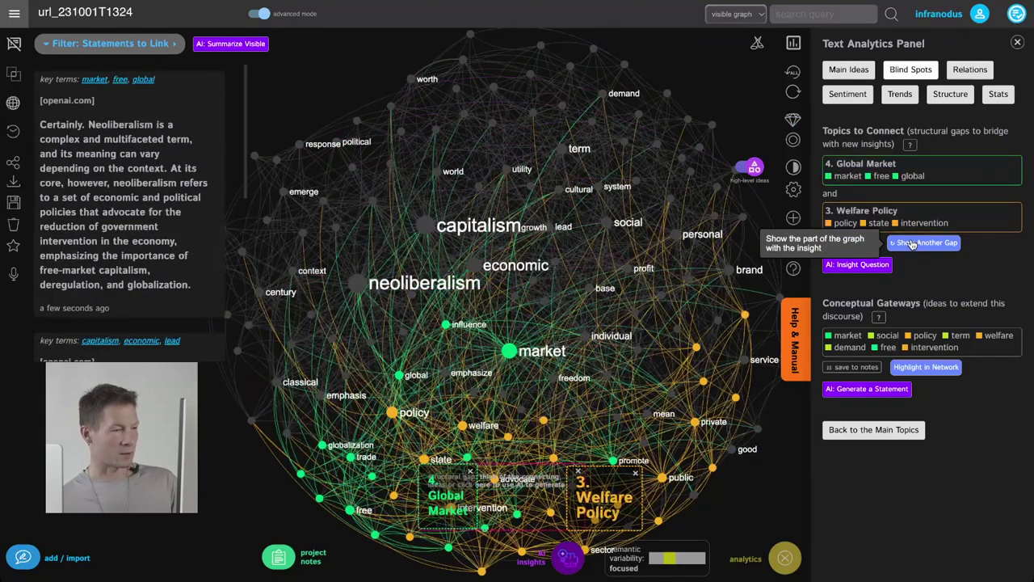
{"action": "left_click", "coordinate": [913, 244]}
{"action": "left_click", "coordinate": [912, 244]}
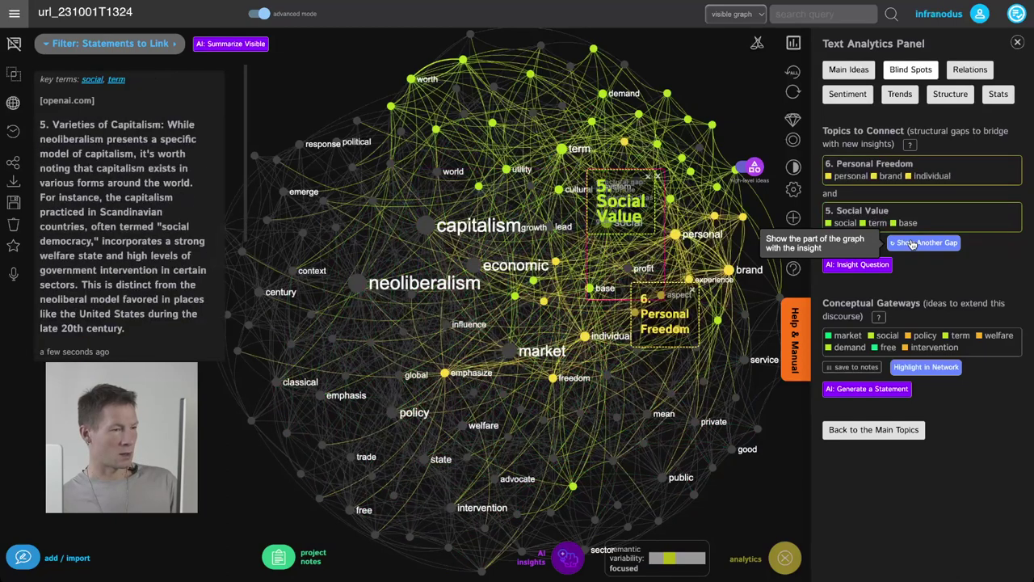
{"action": "left_click", "coordinate": [912, 244]}
{"action": "left_click", "coordinate": [912, 244]}
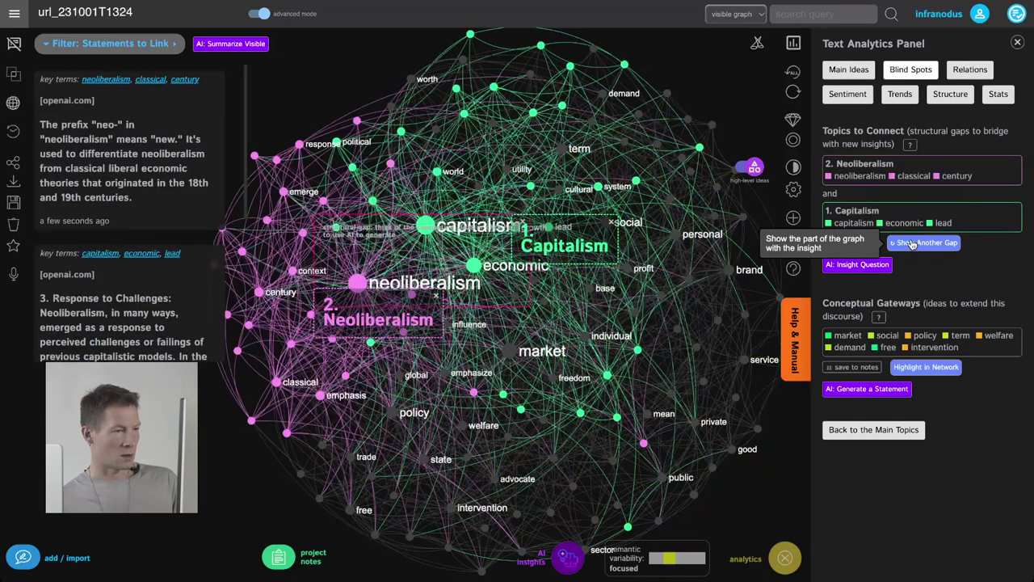
{"action": "left_click", "coordinate": [913, 244]}
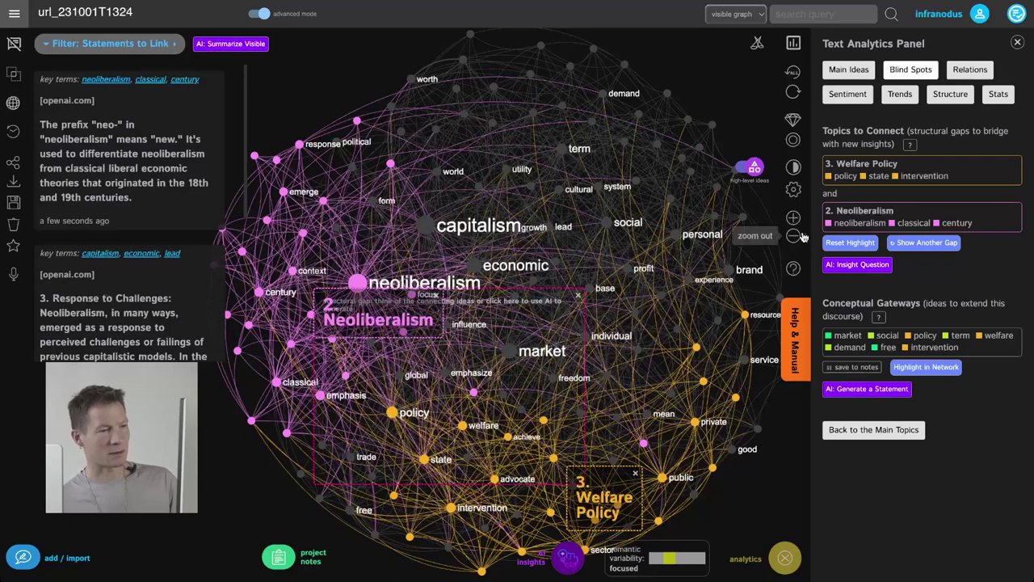
{"action": "left_click", "coordinate": [858, 266]}
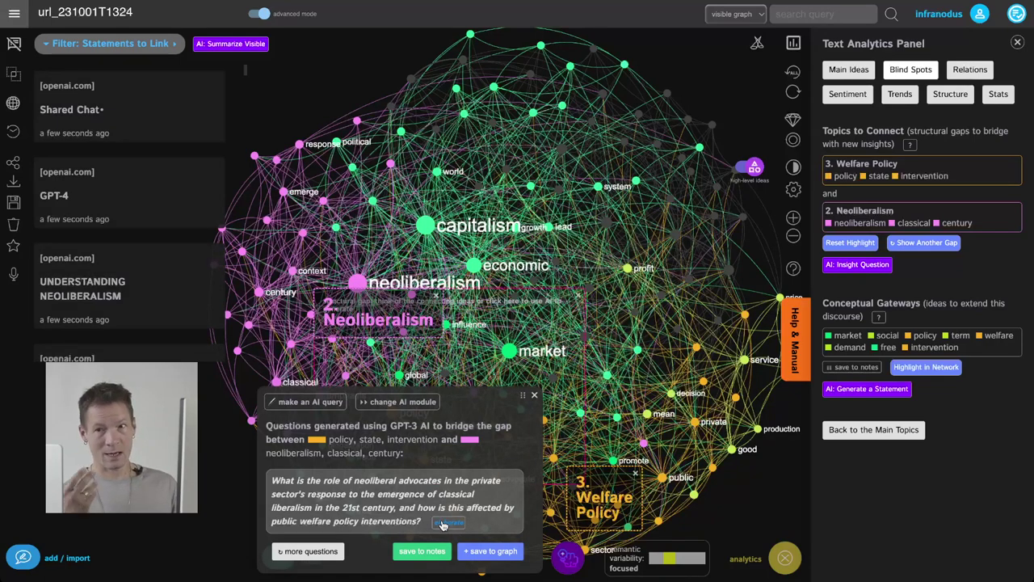
- Have GPT-4 Chat elaborate on the neoliberal advocates and welfare policy question, then save it to notes
{"action": "left_click", "coordinate": [443, 525]}
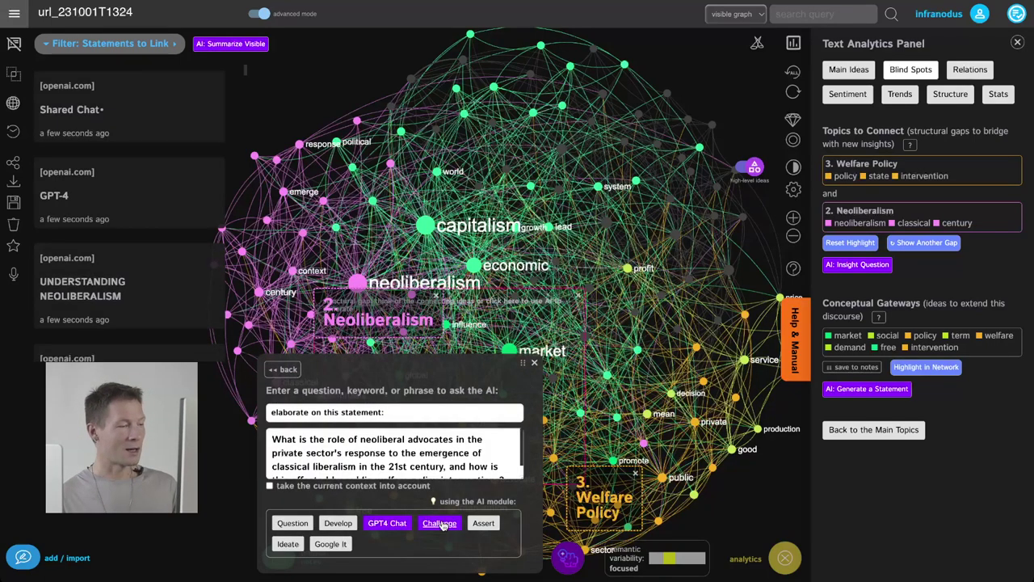
{"action": "left_click", "coordinate": [389, 523]}
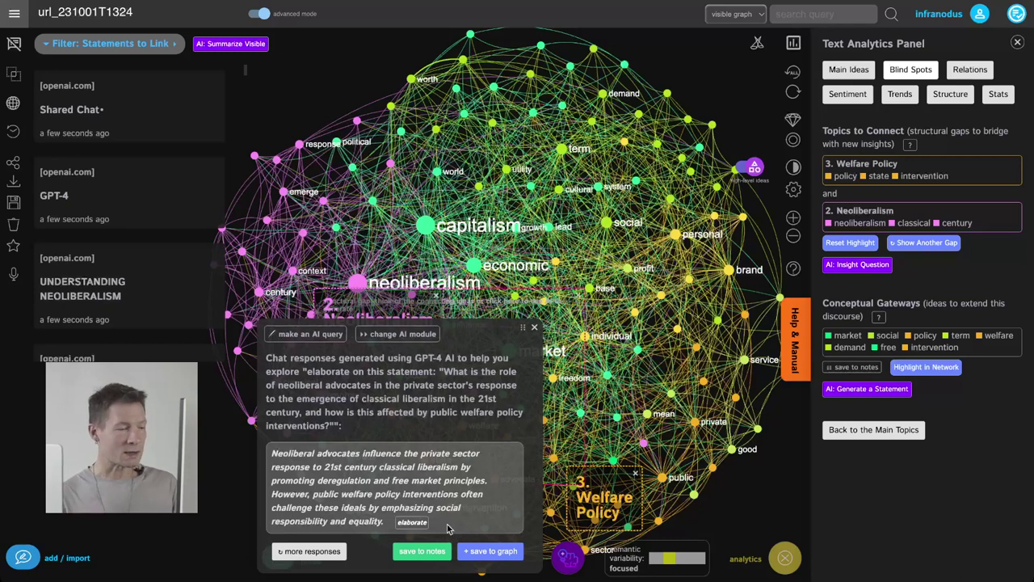
{"action": "left_click", "coordinate": [422, 551]}
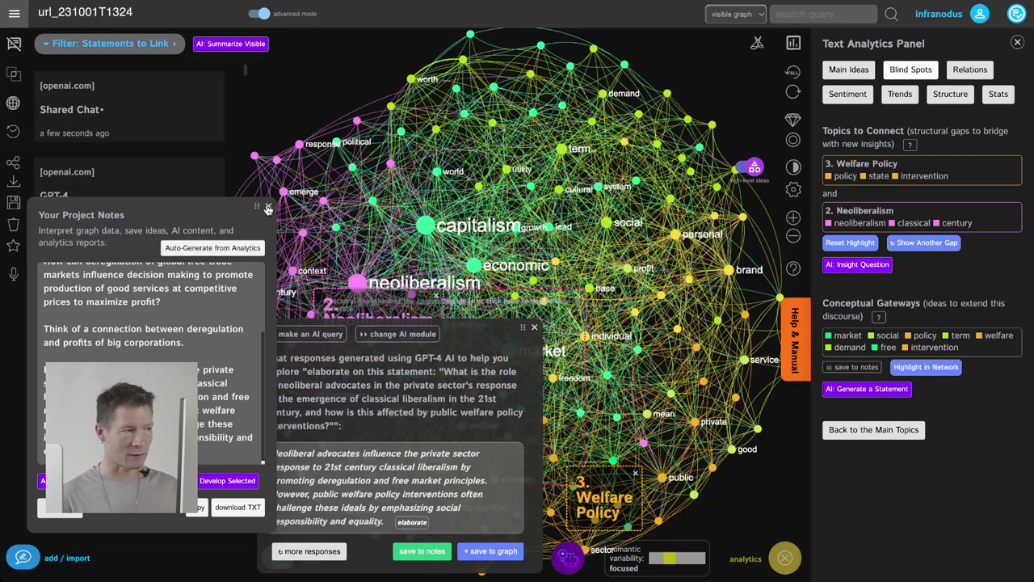
- Close the notes, request alternative GPT-4 responses, close the AI panel and reset the graph highlight
{"action": "left_click", "coordinate": [268, 207]}
{"action": "left_click", "coordinate": [315, 551]}
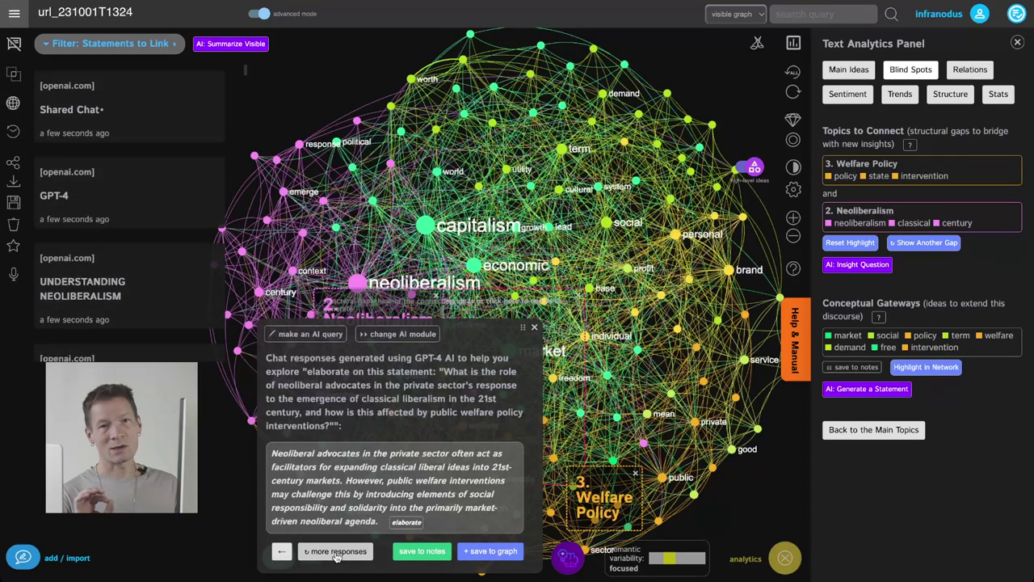
{"action": "left_click", "coordinate": [337, 551]}
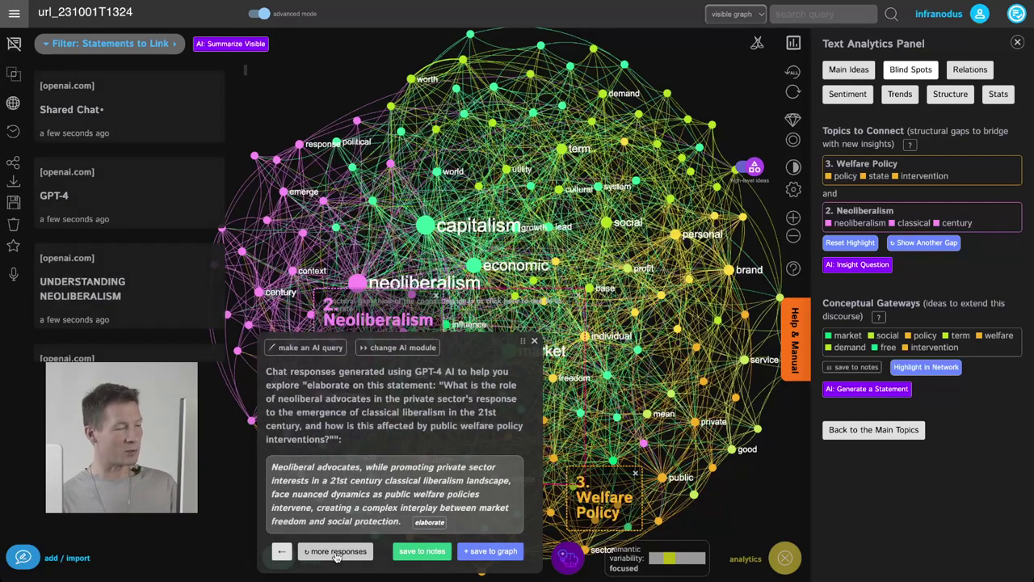
{"action": "left_click", "coordinate": [336, 551]}
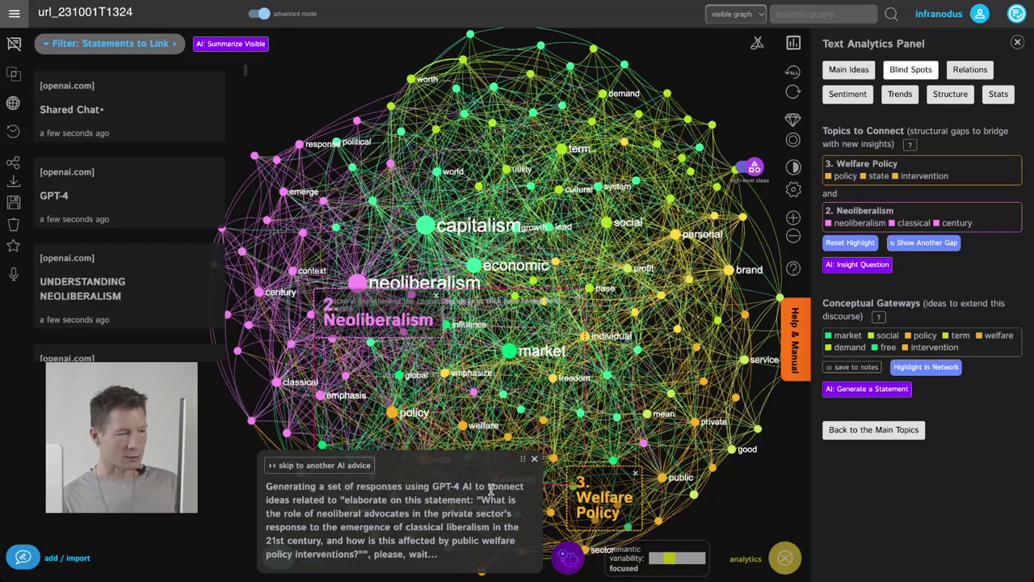
{"action": "left_click", "coordinate": [535, 328]}
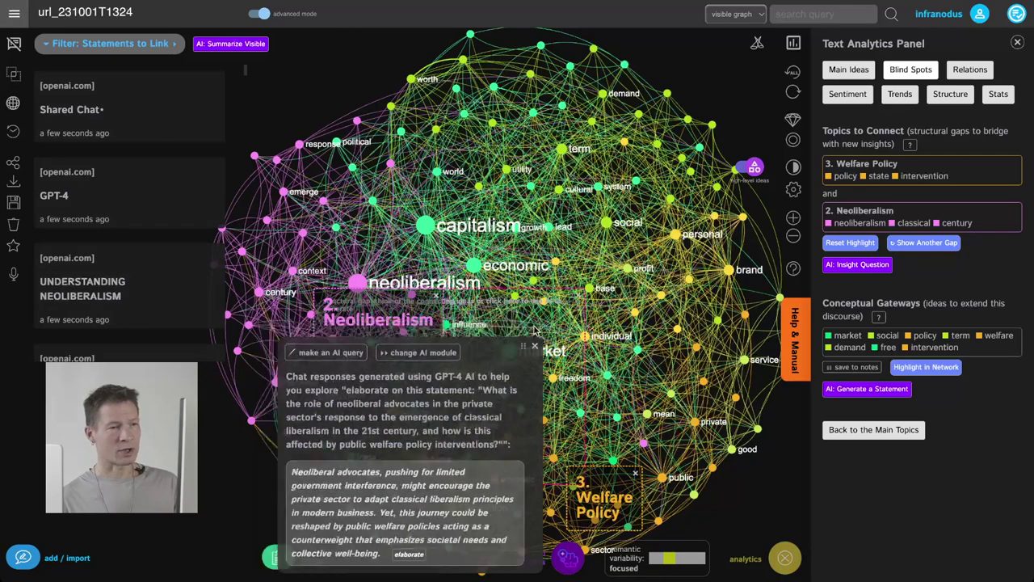
{"action": "left_click", "coordinate": [929, 243]}
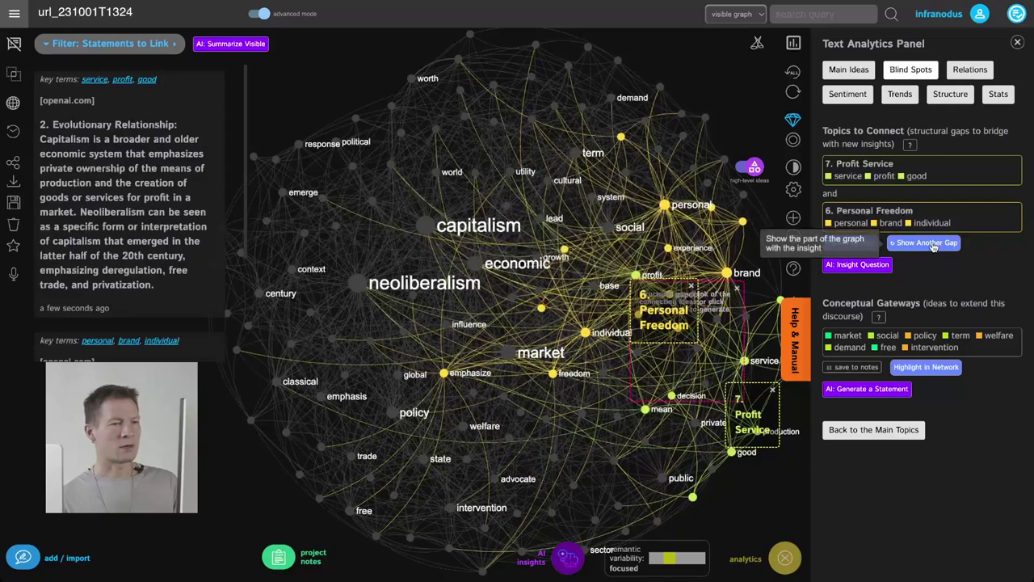
{"action": "left_click", "coordinate": [929, 242]}
{"action": "left_click", "coordinate": [931, 244]}
{"action": "left_click", "coordinate": [932, 244]}
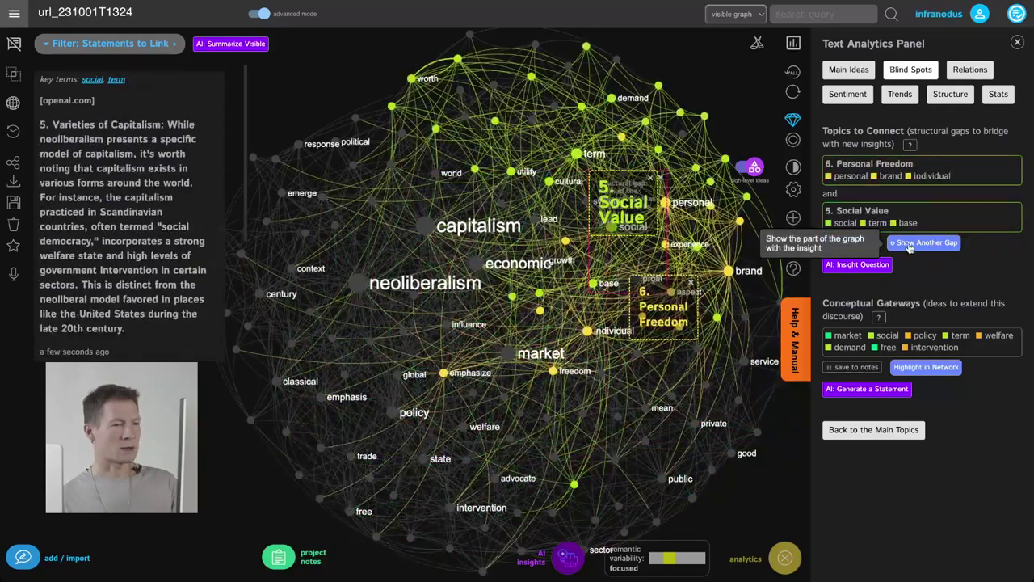
{"action": "left_click", "coordinate": [929, 244]}
{"action": "left_click", "coordinate": [921, 244]}
{"action": "left_click", "coordinate": [909, 244]}
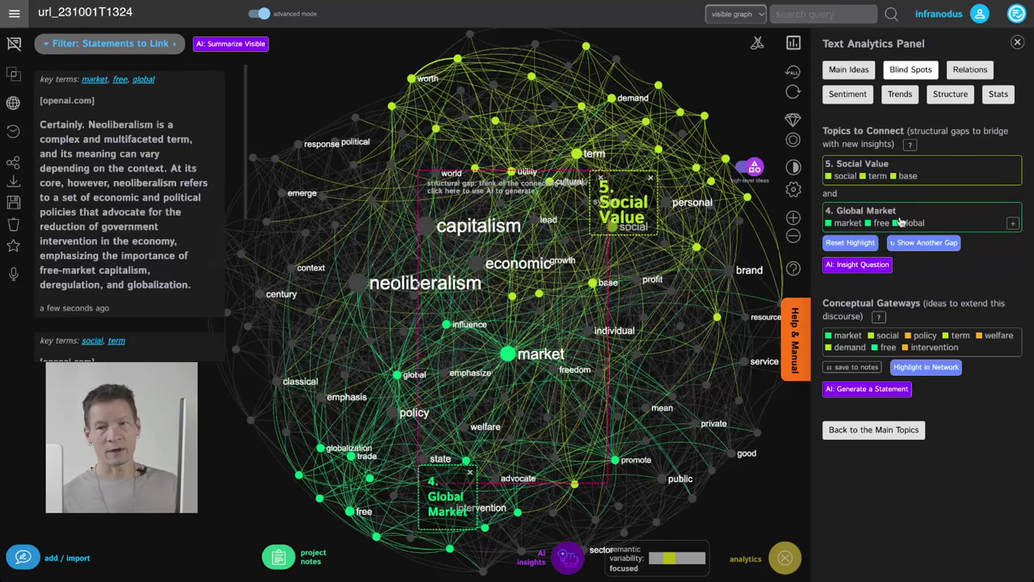
{"action": "left_click", "coordinate": [852, 269]}
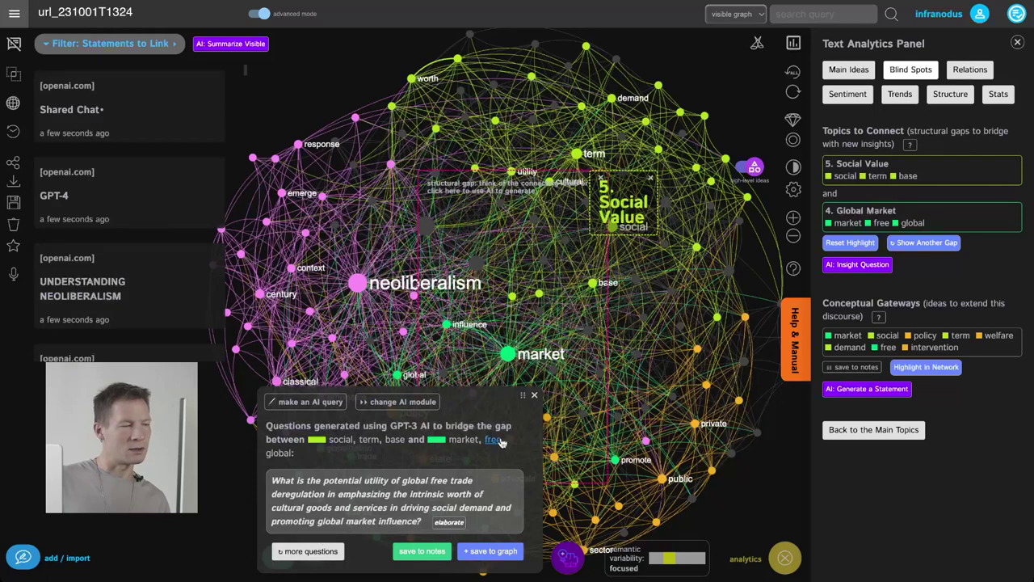
{"action": "left_click", "coordinate": [534, 396]}
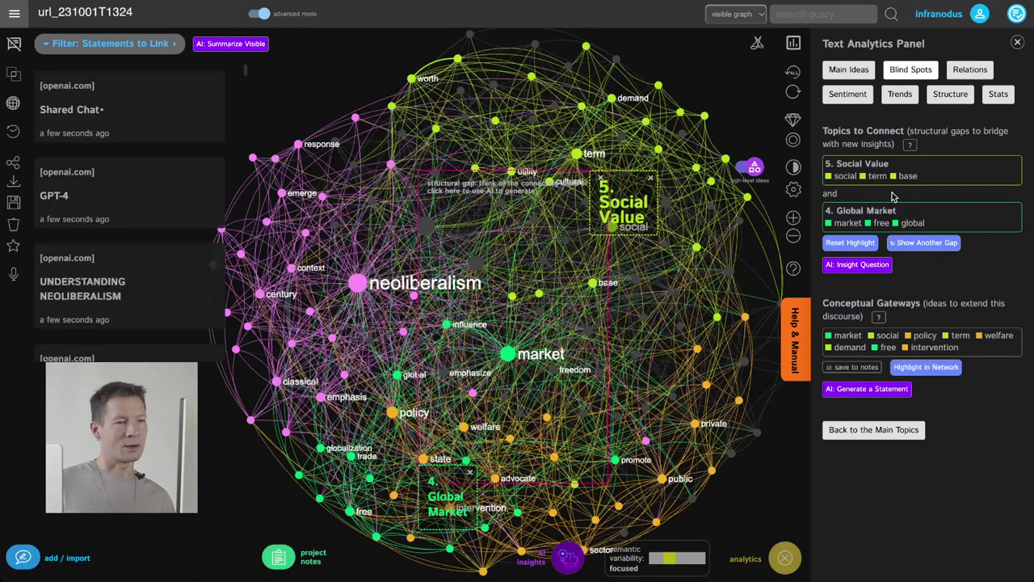
{"action": "left_click", "coordinate": [851, 243]}
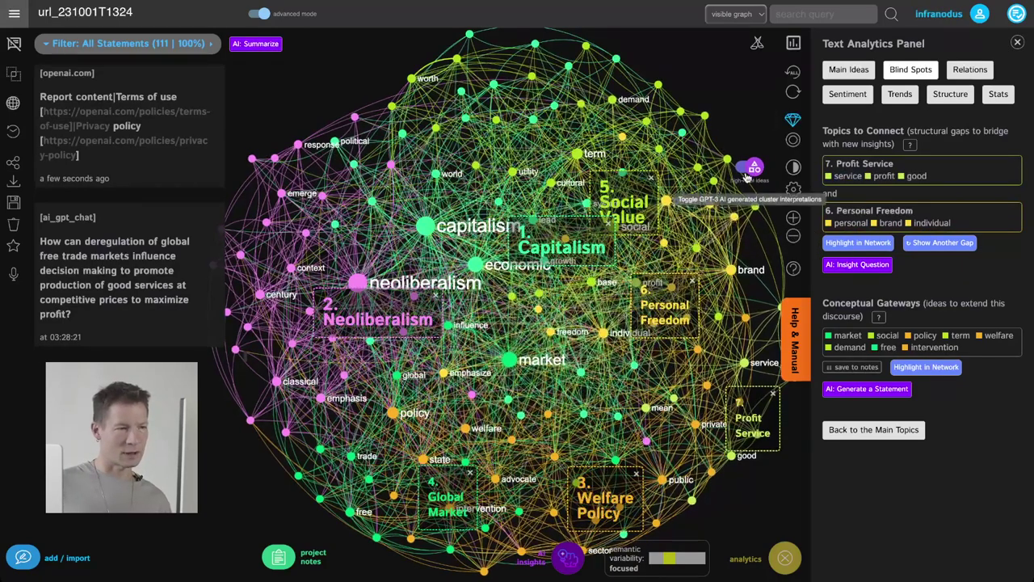
- Turn off AI cluster interpretations, then hide the neoliberalism, capitalism, economic and market nodes
{"action": "left_click", "coordinate": [748, 168]}
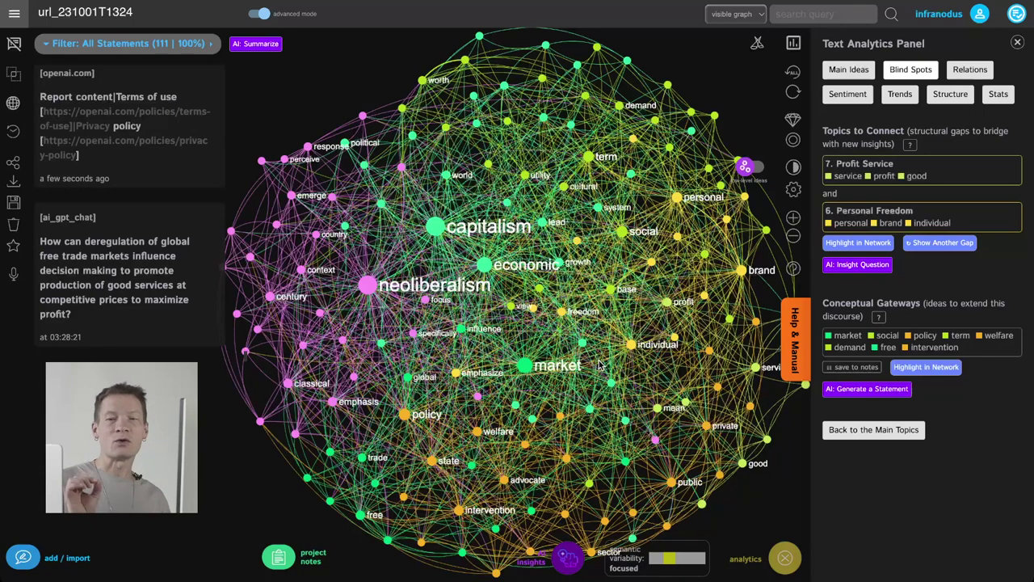
{"action": "left_click", "coordinate": [368, 283]}
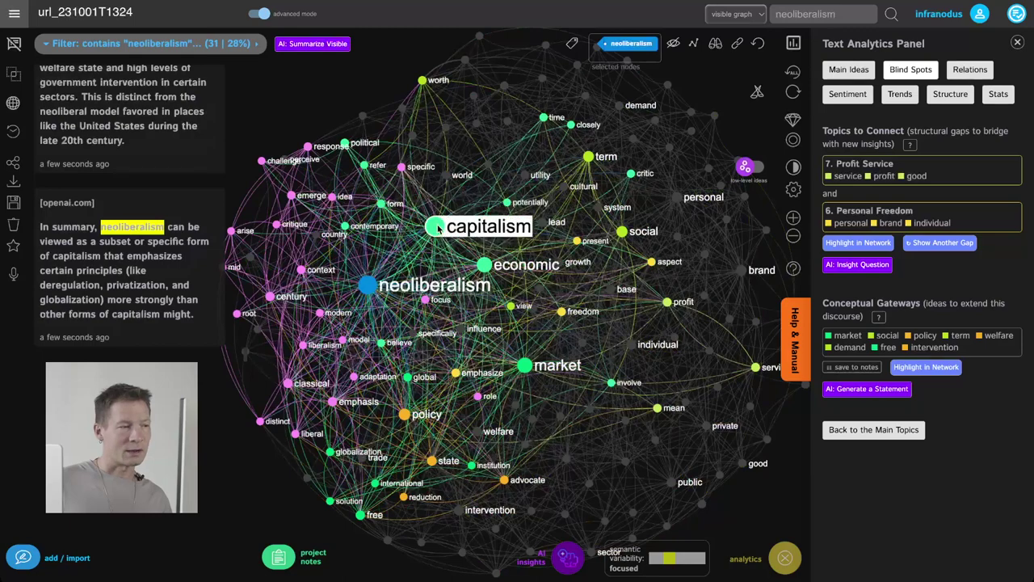
{"action": "left_click", "coordinate": [438, 228]}
{"action": "left_click", "coordinate": [486, 265]}
{"action": "left_click", "coordinate": [525, 365]}
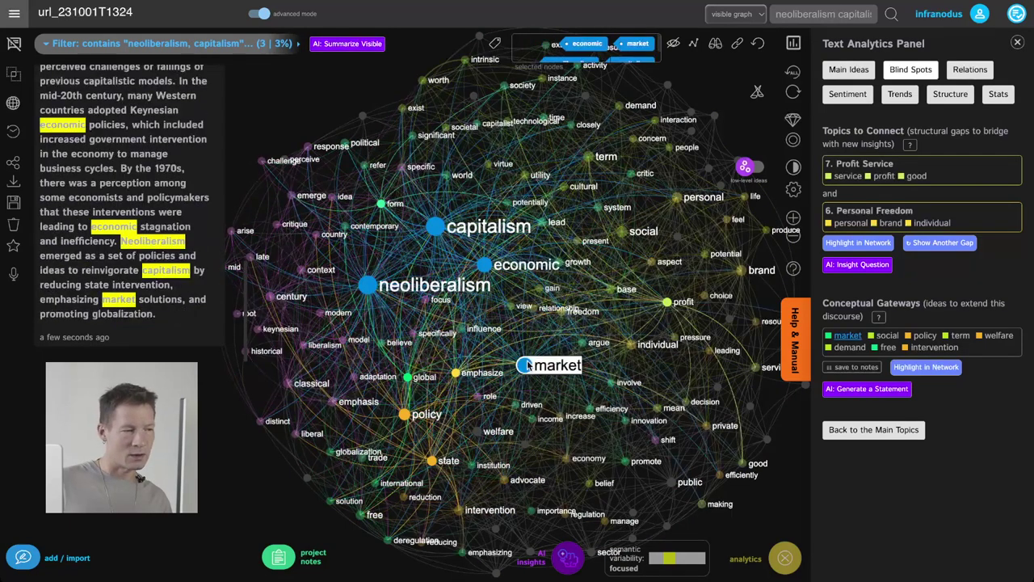
{"action": "left_click", "coordinate": [680, 45]}
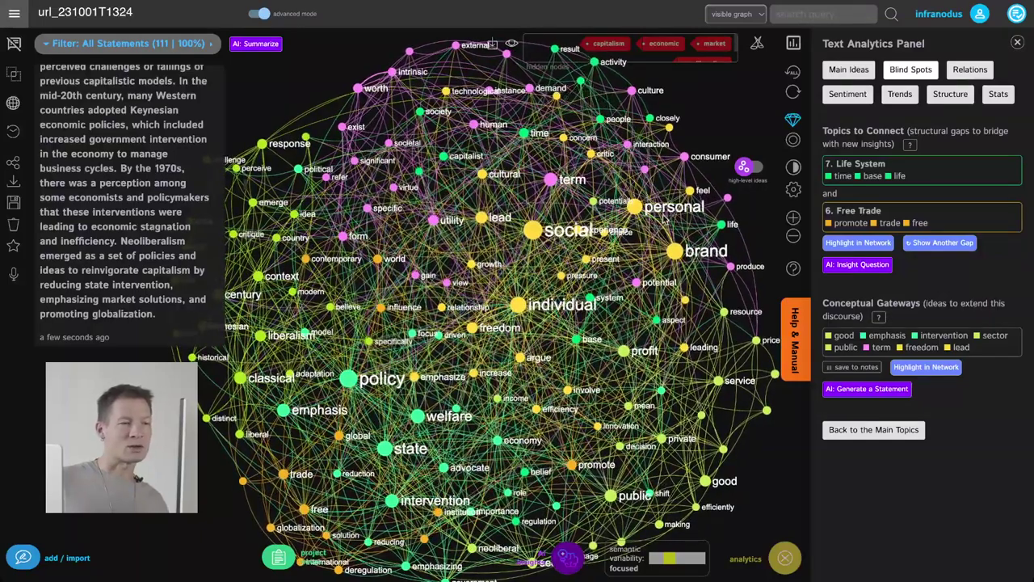
- Filter statements to the social, personal and brand nodes, read through them, and open the project notes
{"action": "left_click", "coordinate": [531, 231]}
{"action": "left_click", "coordinate": [635, 207]}
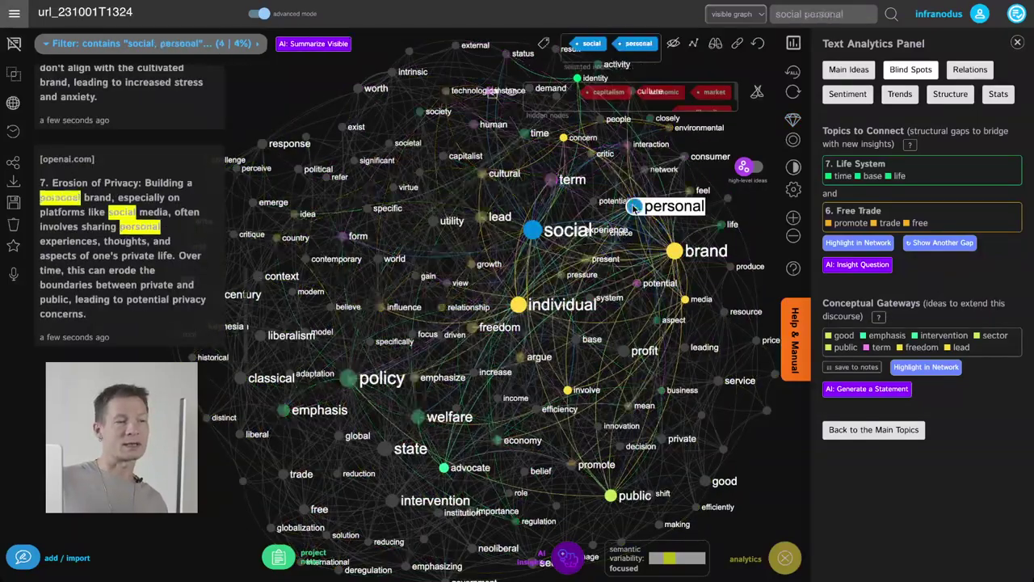
{"action": "left_click", "coordinate": [675, 251]}
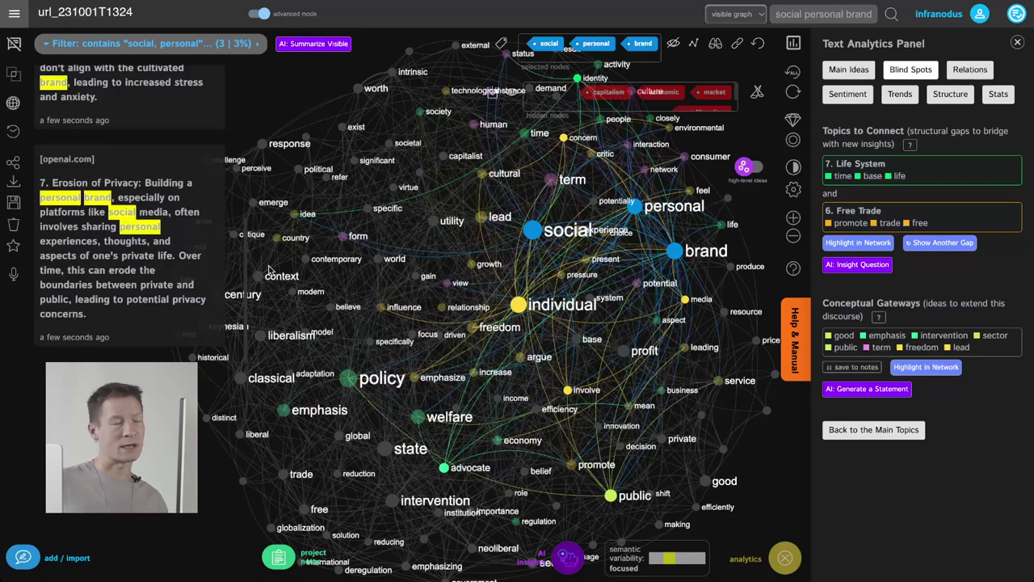
{"action": "scroll", "coordinate": [105, 247], "scroll_direction": "up", "scroll_amount": 3}
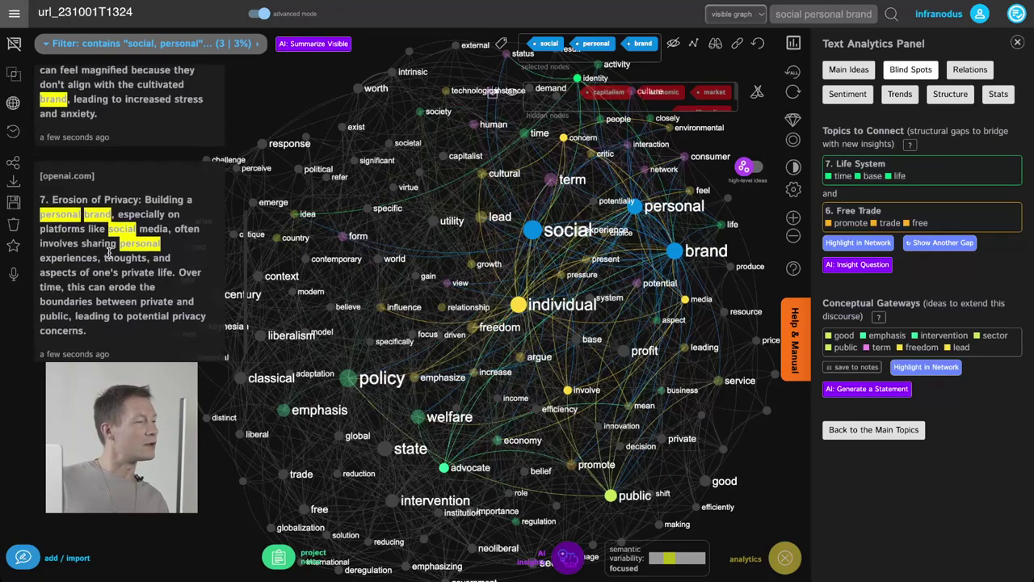
{"action": "scroll", "coordinate": [110, 252], "scroll_direction": "up", "scroll_amount": 4}
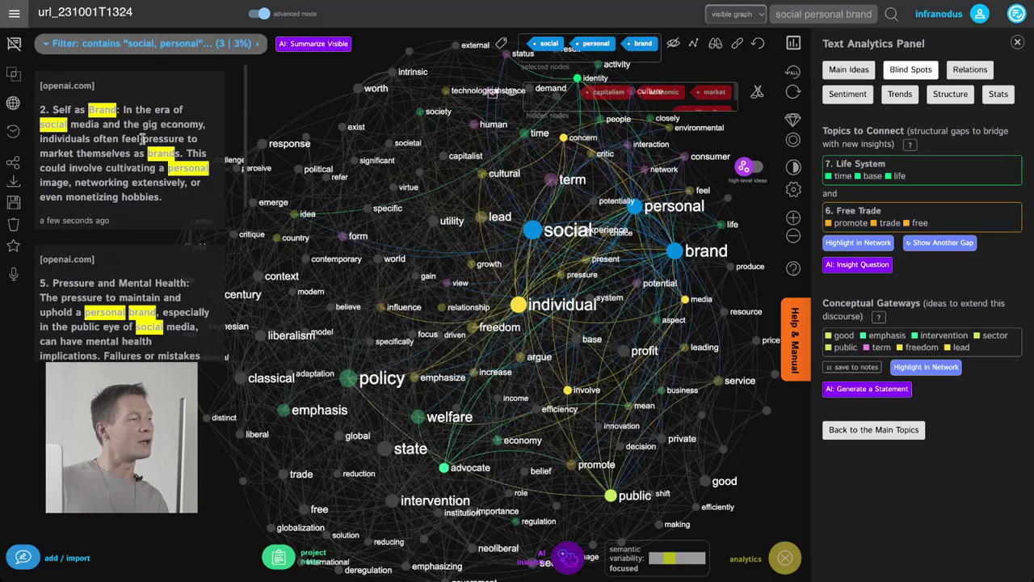
{"action": "scroll", "coordinate": [136, 145], "scroll_direction": "down", "scroll_amount": 3}
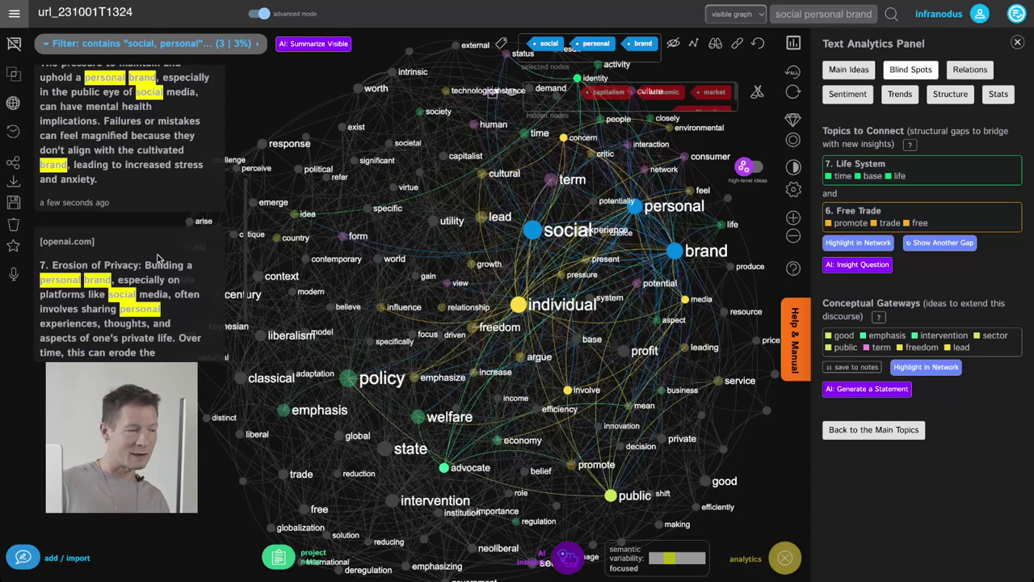
{"action": "left_click", "coordinate": [279, 558]}
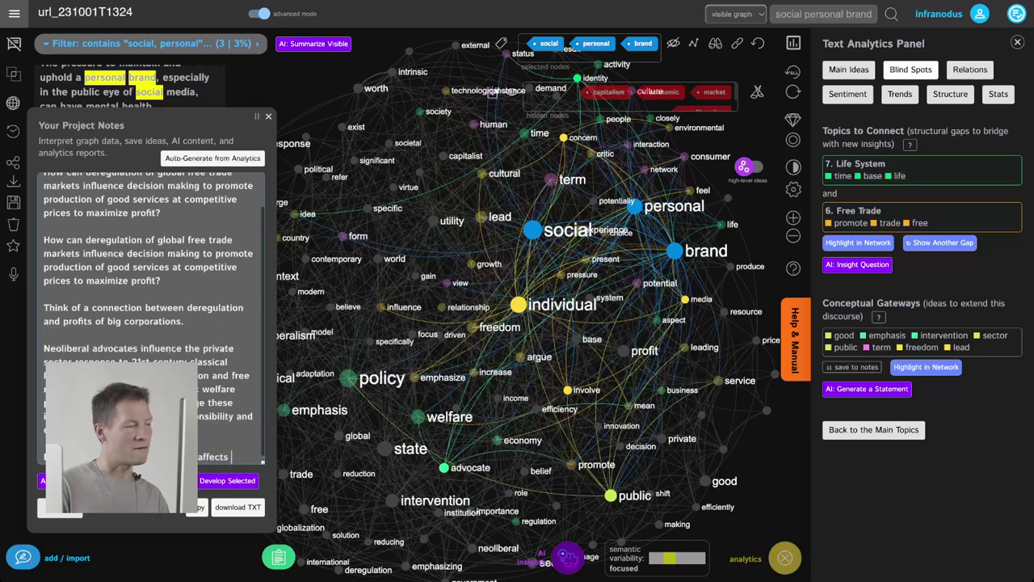
- Add a new line ending 'selves into' to the notes, save them, and close the notes panel
{"action": "key", "text": "Return"}
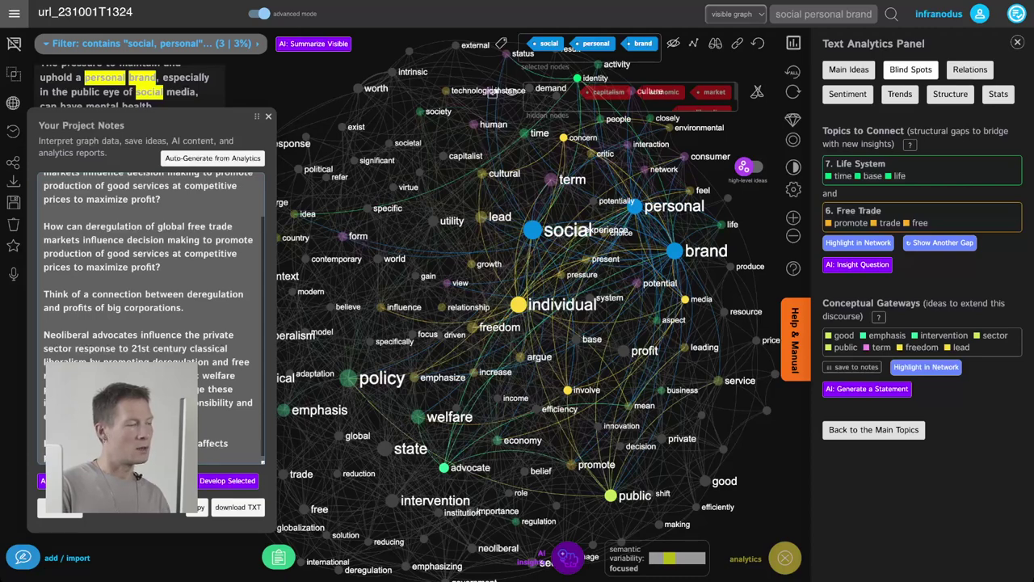
{"action": "type", "text": "selves into"}
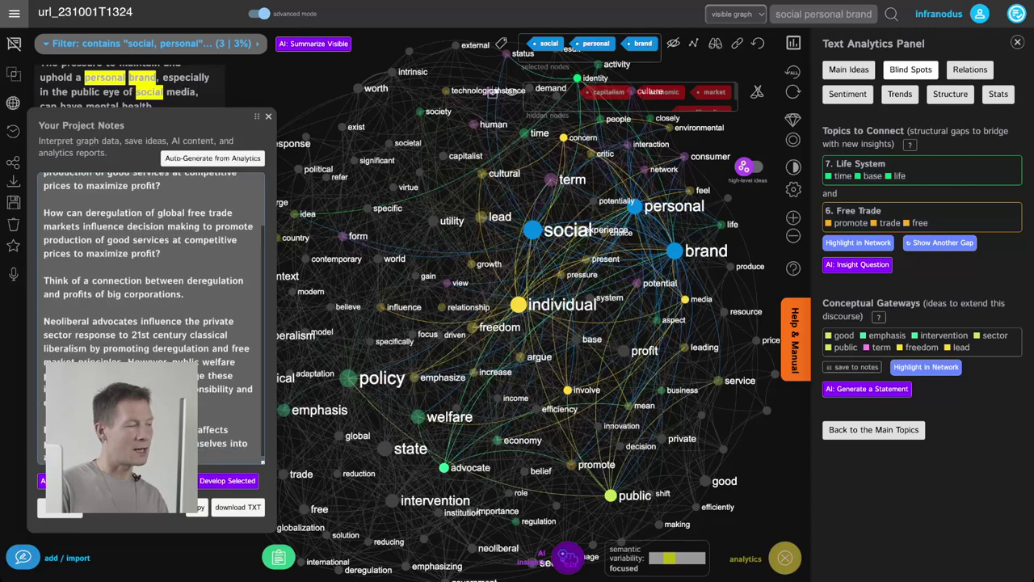
{"action": "left_click", "coordinate": [73, 514]}
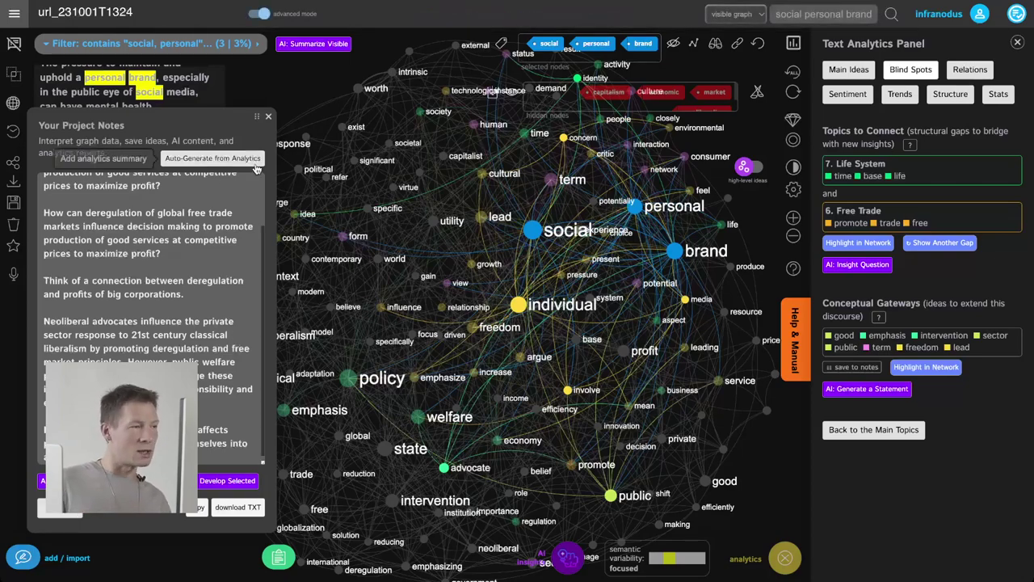
{"action": "left_click", "coordinate": [266, 118]}
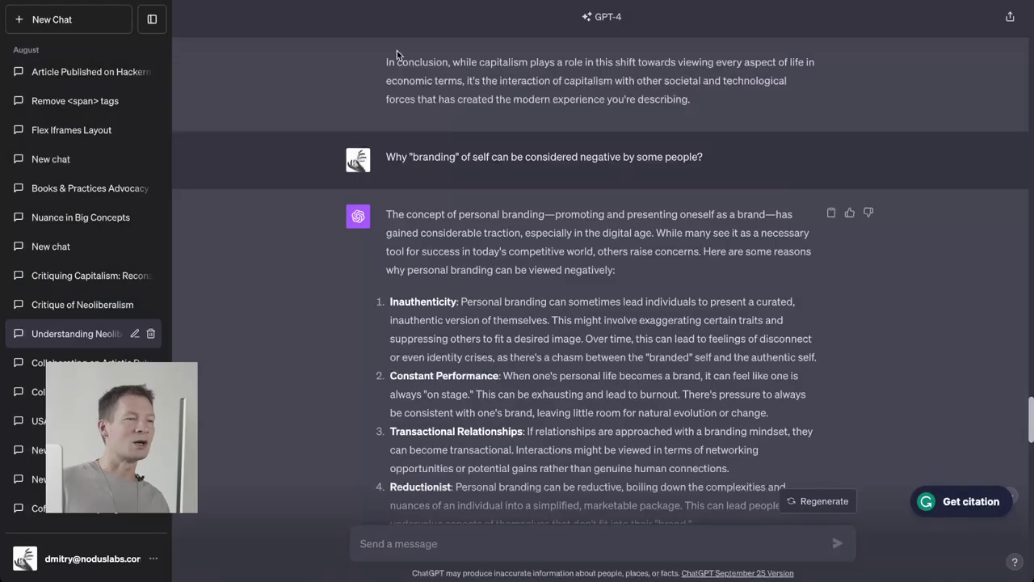
- Scroll through ChatGPT's neoliberalism and personal branding answers, briefly selecting the aspects list, then return to InfraNodus
{"action": "scroll", "coordinate": [542, 232], "scroll_direction": "up", "scroll_amount": 15}
{"action": "scroll", "coordinate": [542, 232], "scroll_direction": "up", "scroll_amount": 10}
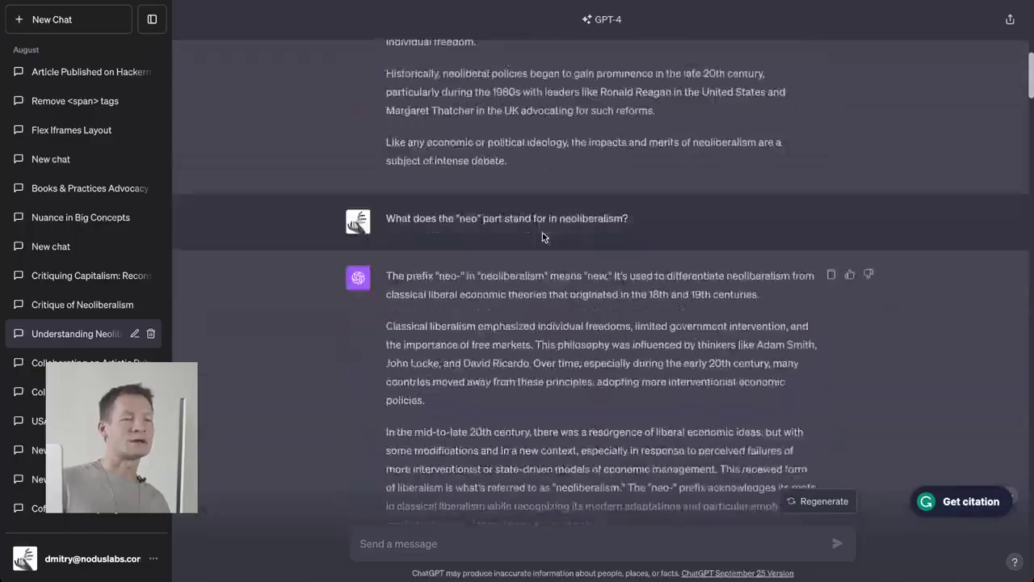
{"action": "scroll", "coordinate": [542, 232], "scroll_direction": "down", "scroll_amount": 20}
{"action": "scroll", "coordinate": [543, 232], "scroll_direction": "down", "scroll_amount": 20}
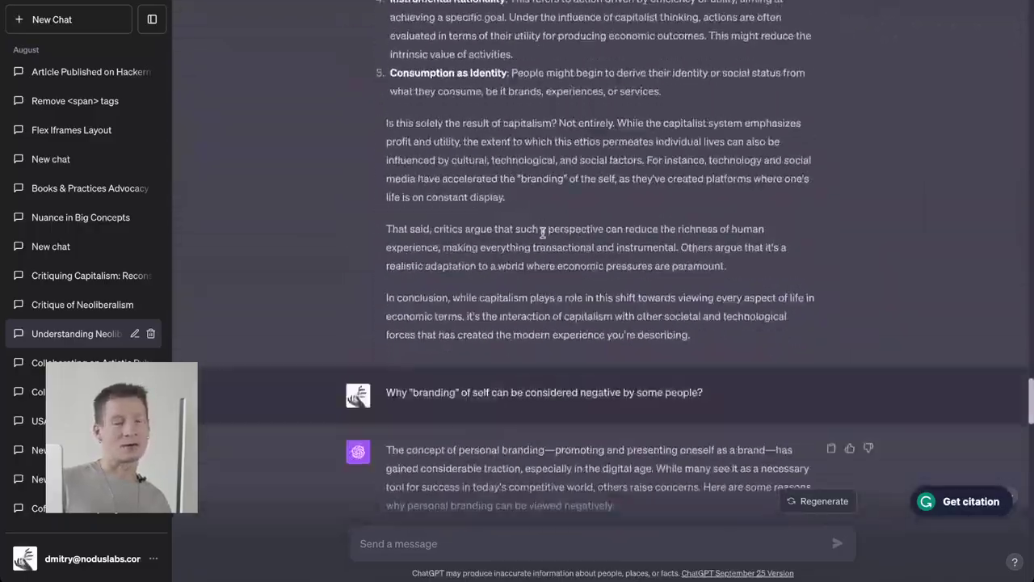
{"action": "scroll", "coordinate": [542, 232], "scroll_direction": "up", "scroll_amount": 20}
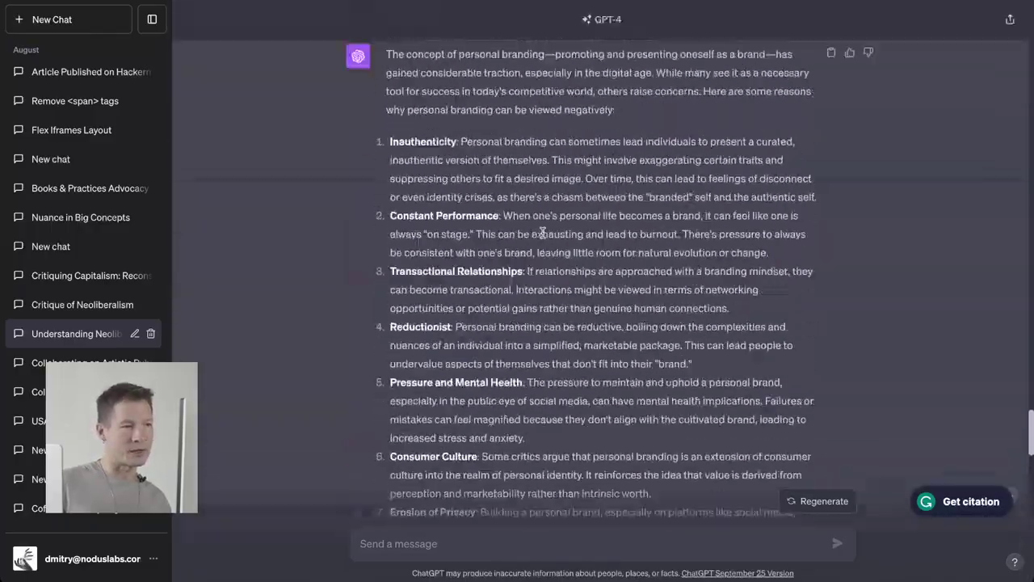
{"action": "left_click_drag", "start_coordinate": [542, 232], "coordinate": [549, 135]}
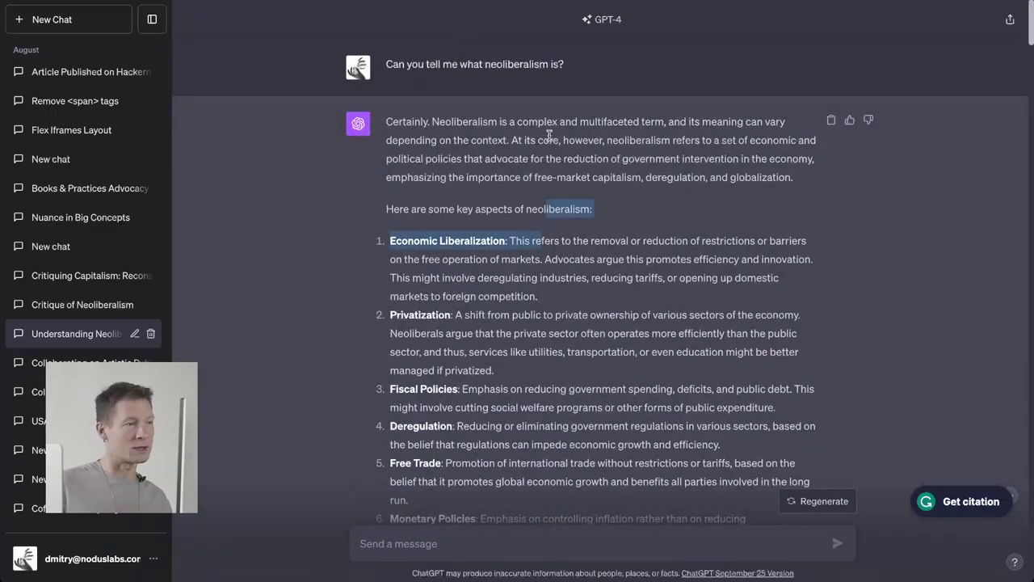
{"action": "left_click", "coordinate": [388, 203]}
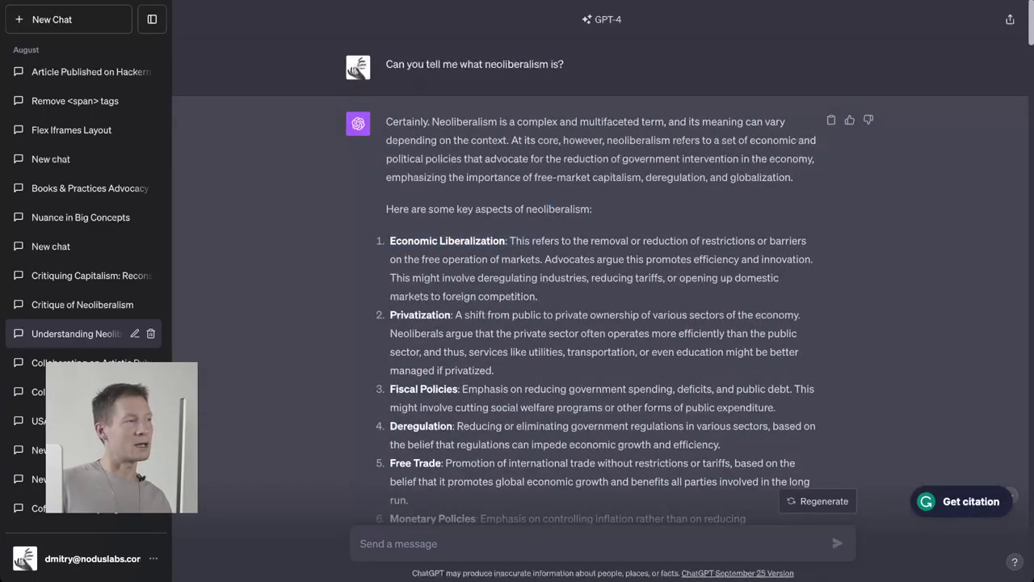
{"action": "key", "text": "ctrl+Tab"}
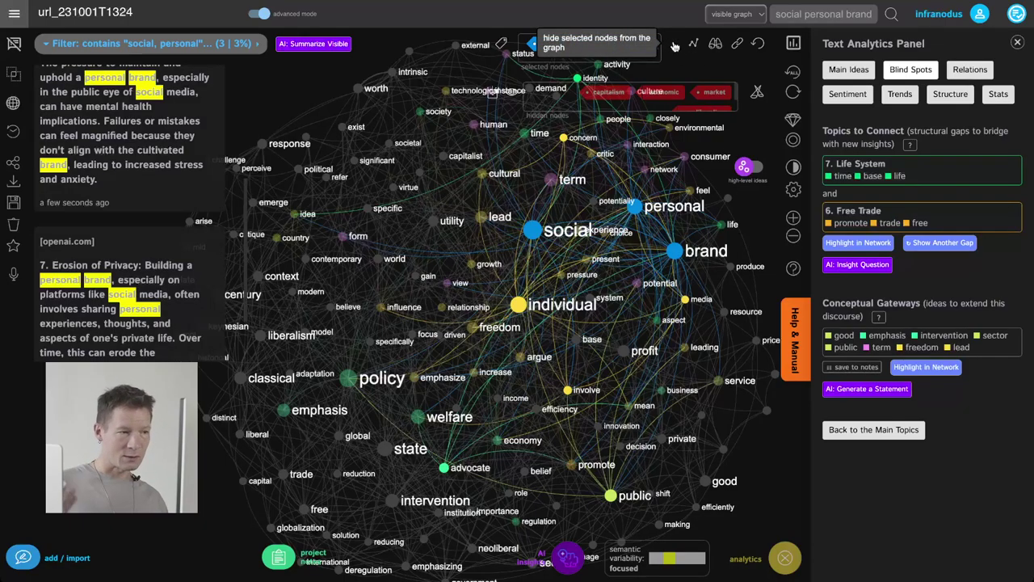
- Hide social, personal, brand and individual, then policy, state and intervention from the graph
{"action": "left_click", "coordinate": [674, 47]}
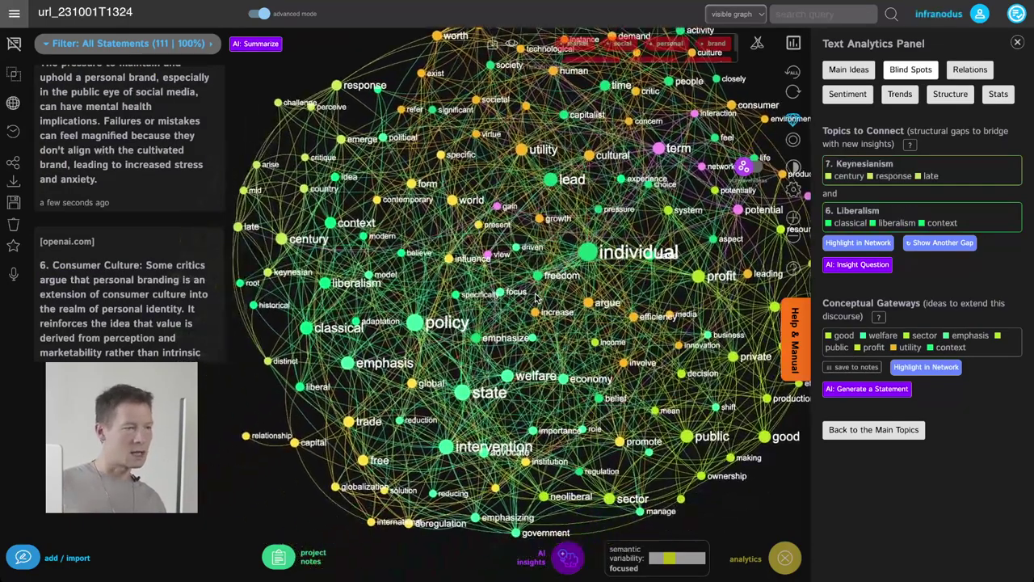
{"action": "left_click", "coordinate": [589, 252]}
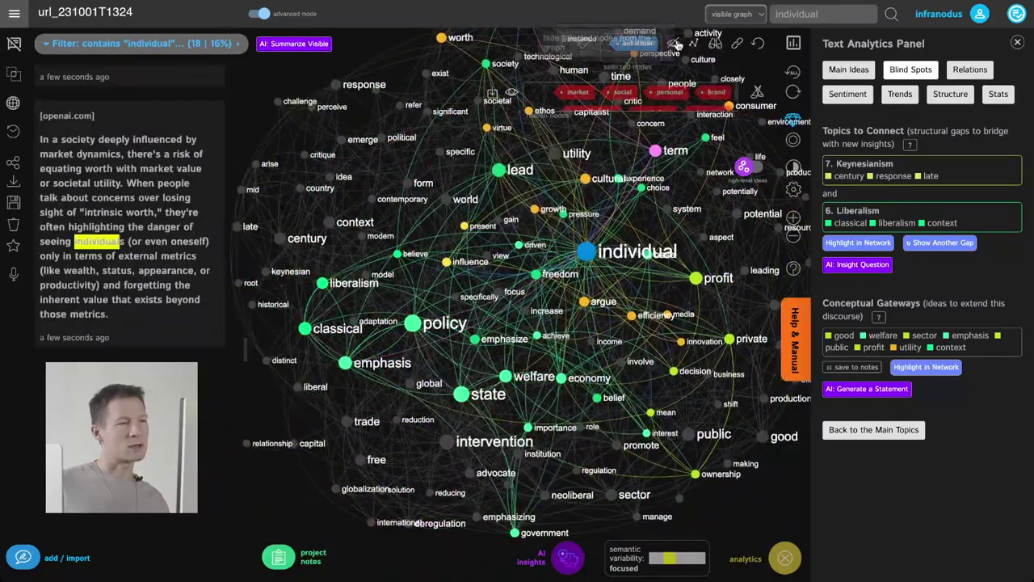
{"action": "left_click", "coordinate": [676, 46]}
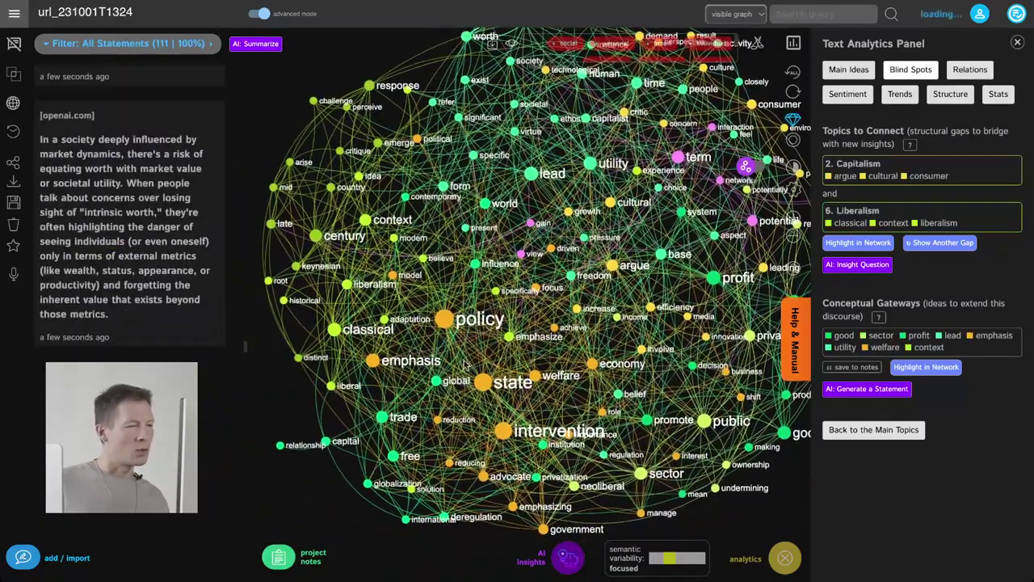
{"action": "left_click", "coordinate": [445, 318]}
{"action": "left_click", "coordinate": [482, 382]}
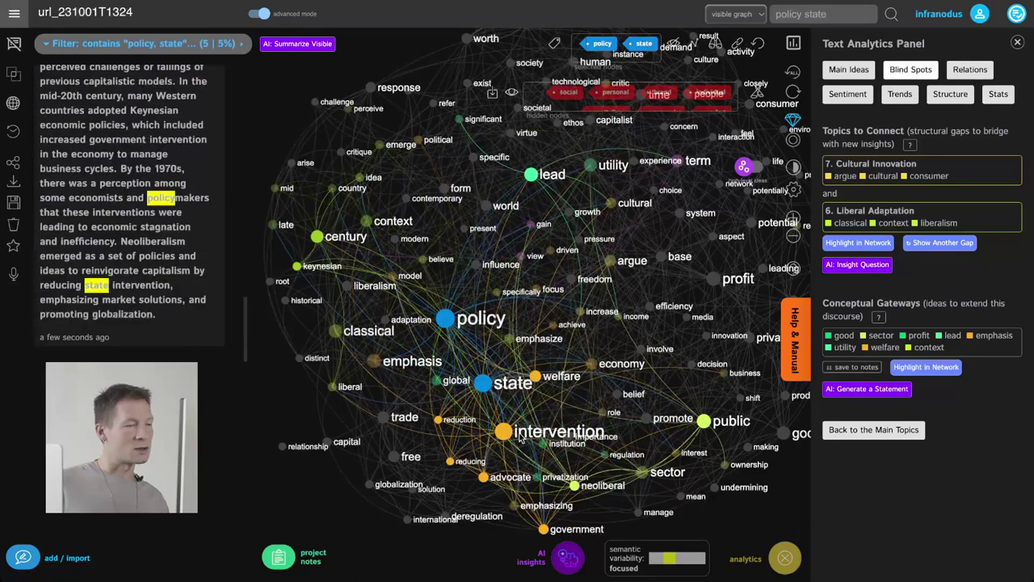
{"action": "left_click", "coordinate": [521, 437]}
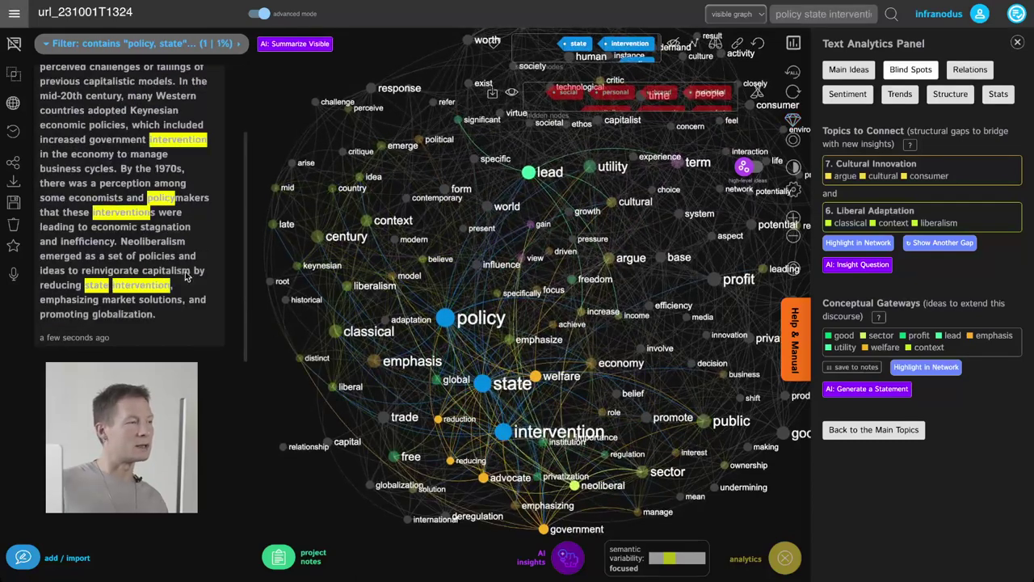
{"action": "scroll", "coordinate": [142, 226], "scroll_direction": "up", "scroll_amount": 2}
{"action": "scroll", "coordinate": [142, 227], "scroll_direction": "down", "scroll_amount": 2}
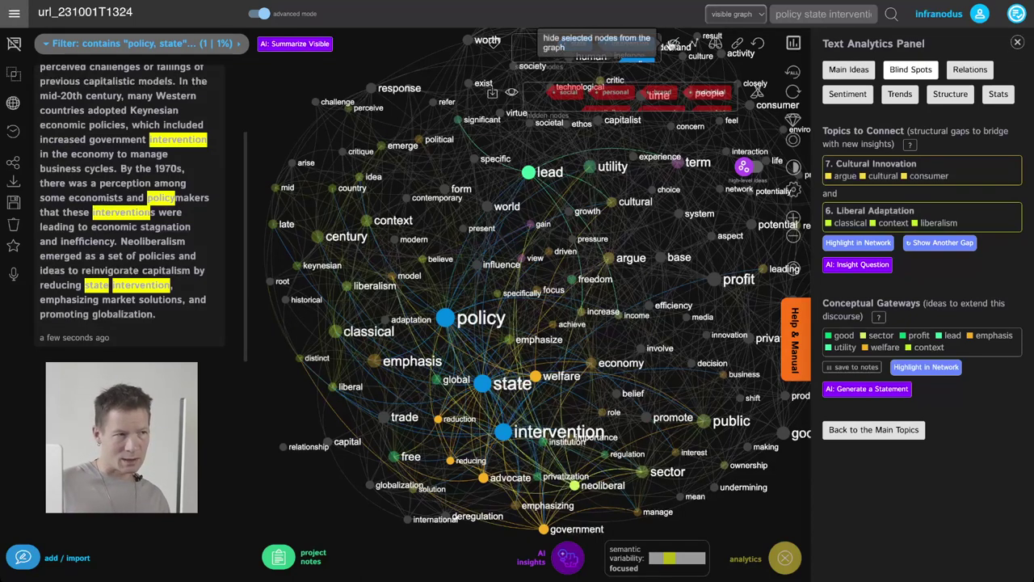
{"action": "left_click", "coordinate": [672, 44]}
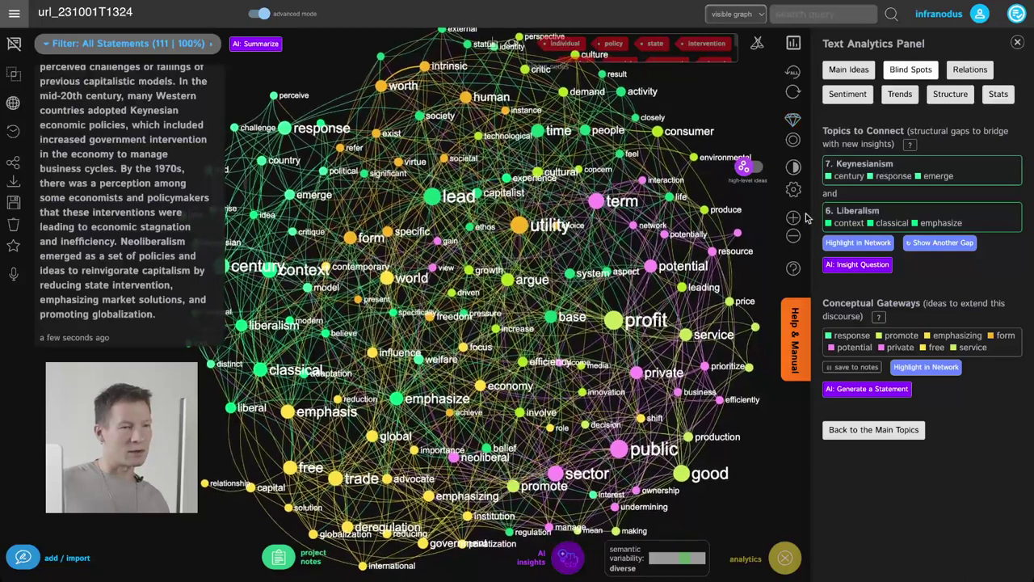
- Keep only nodes with degree 14 or more, then filter statements to the 10 containing liberalism
{"action": "left_click", "coordinate": [792, 189]}
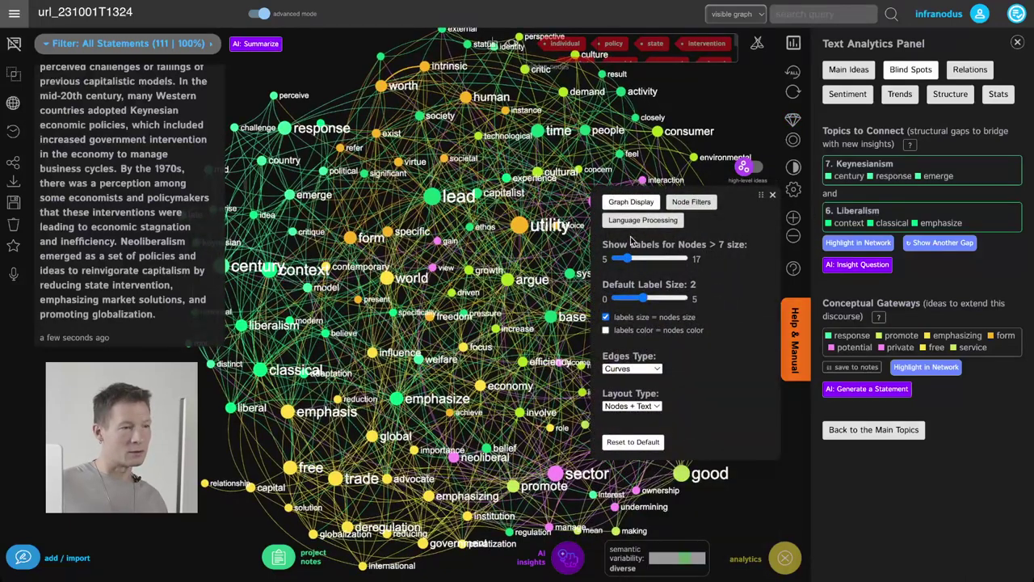
{"action": "left_click", "coordinate": [678, 202]}
{"action": "left_click_drag", "start_coordinate": [616, 260], "coordinate": [627, 260]}
{"action": "left_click", "coordinate": [774, 197]}
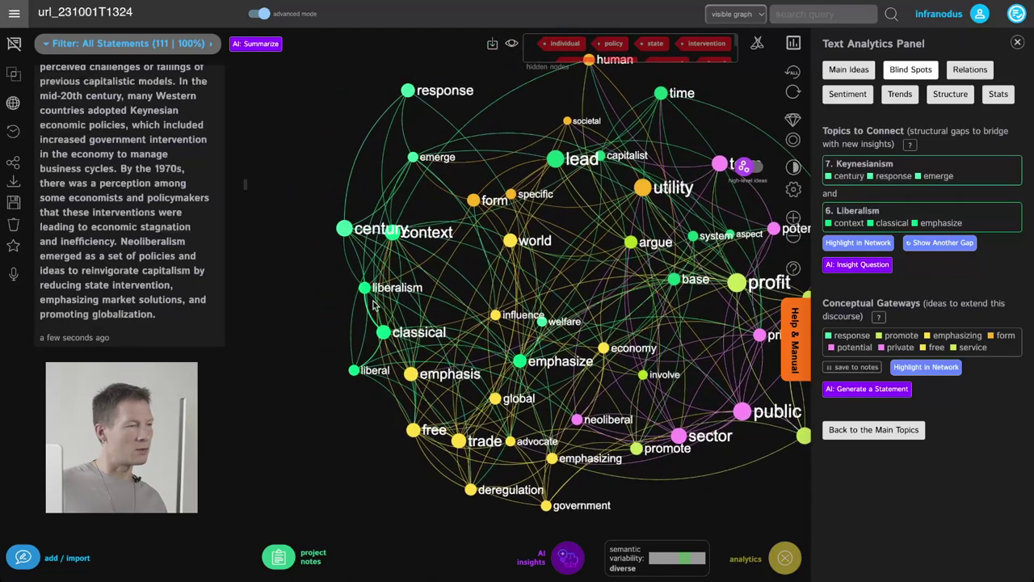
{"action": "left_click", "coordinate": [366, 288]}
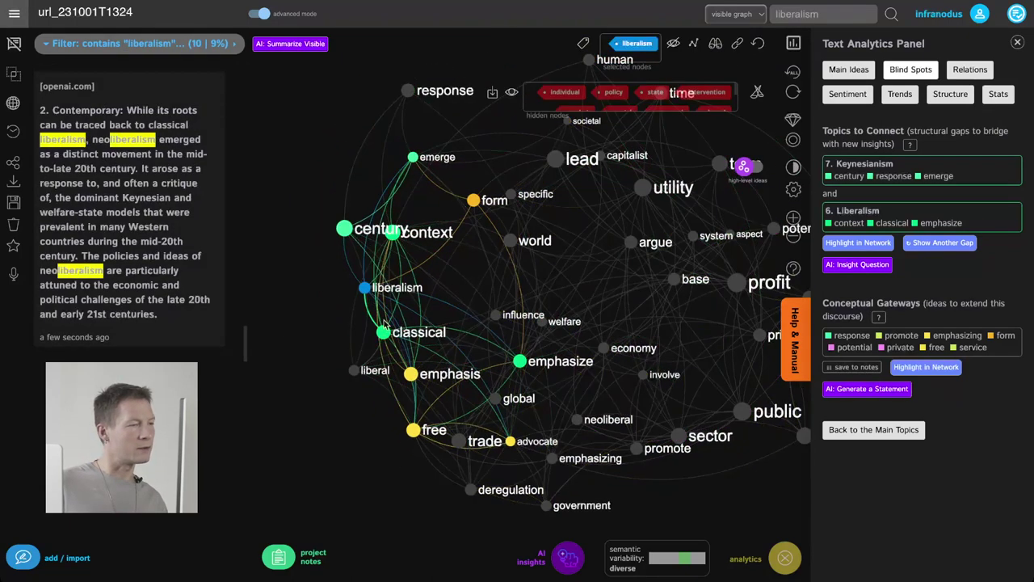
- Drop the classical and liberalism selections and filter statements to the 6 containing human
{"action": "left_click", "coordinate": [384, 334]}
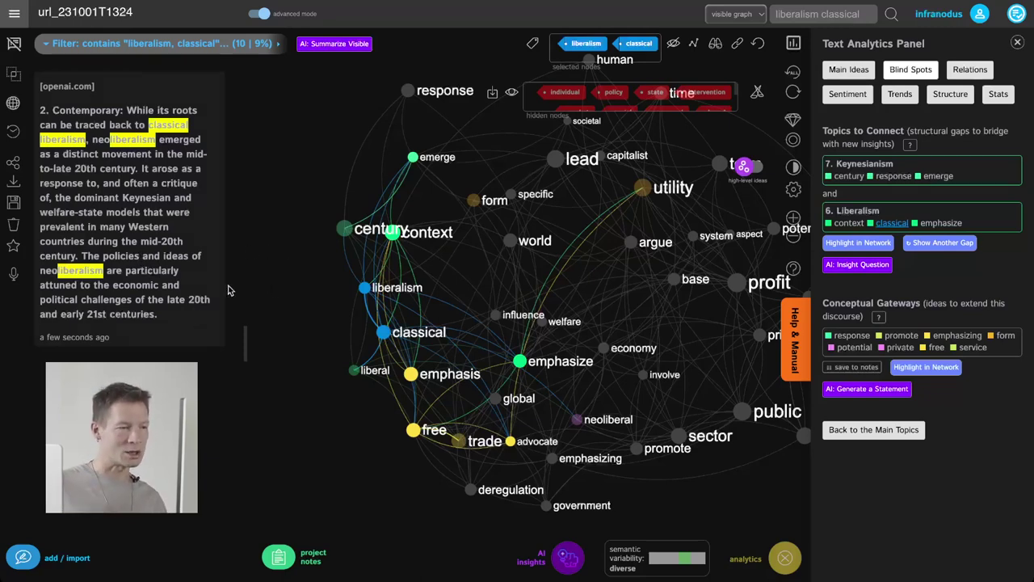
{"action": "left_click", "coordinate": [384, 334]}
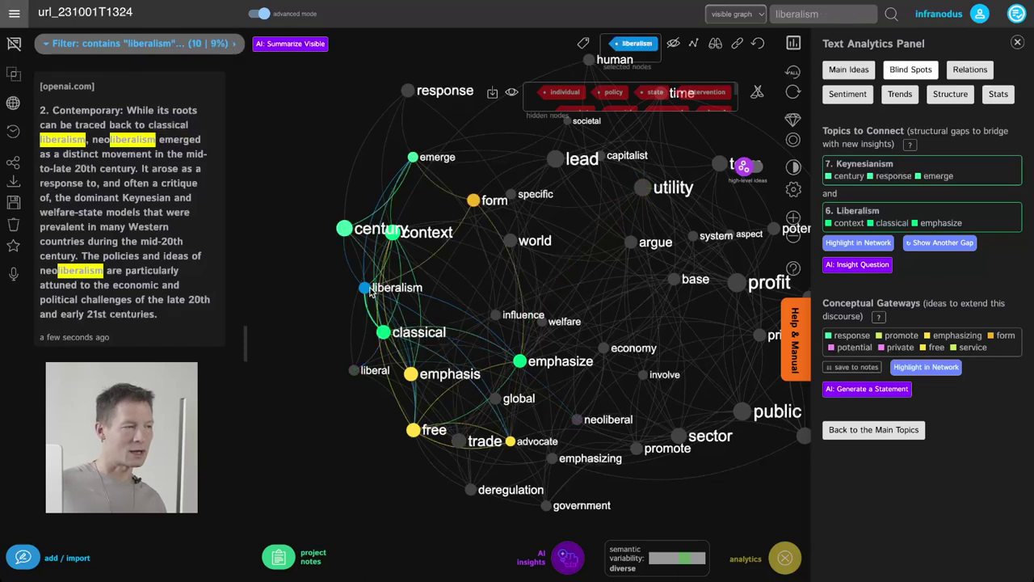
{"action": "left_click", "coordinate": [364, 289]}
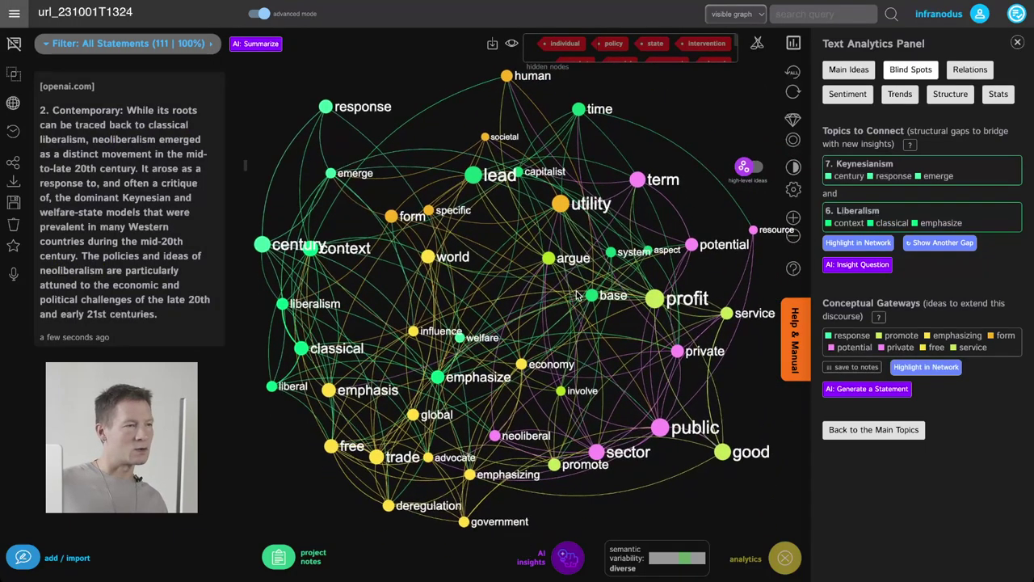
{"action": "left_click", "coordinate": [514, 107]}
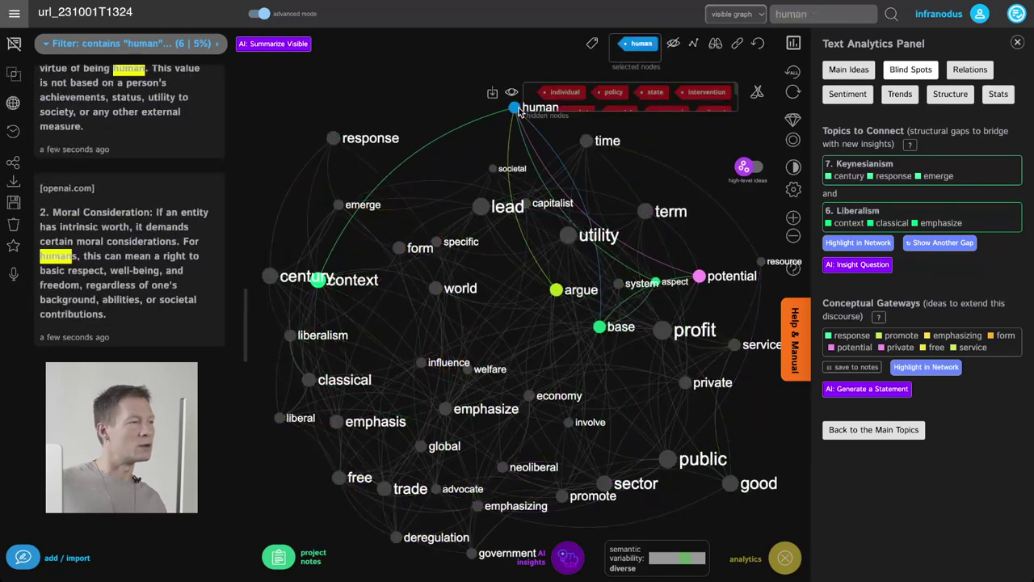
{"action": "scroll", "coordinate": [156, 205], "scroll_direction": "up", "scroll_amount": 1}
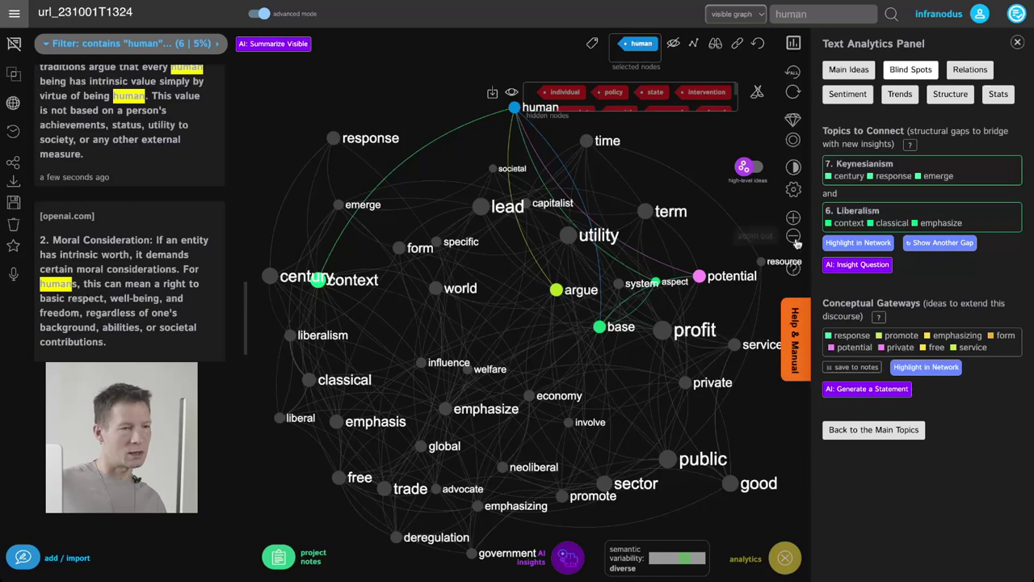
{"action": "left_click", "coordinate": [795, 194]}
- Lower the minimum node degree filter to 0 so every node shows
{"action": "left_click", "coordinate": [690, 202]}
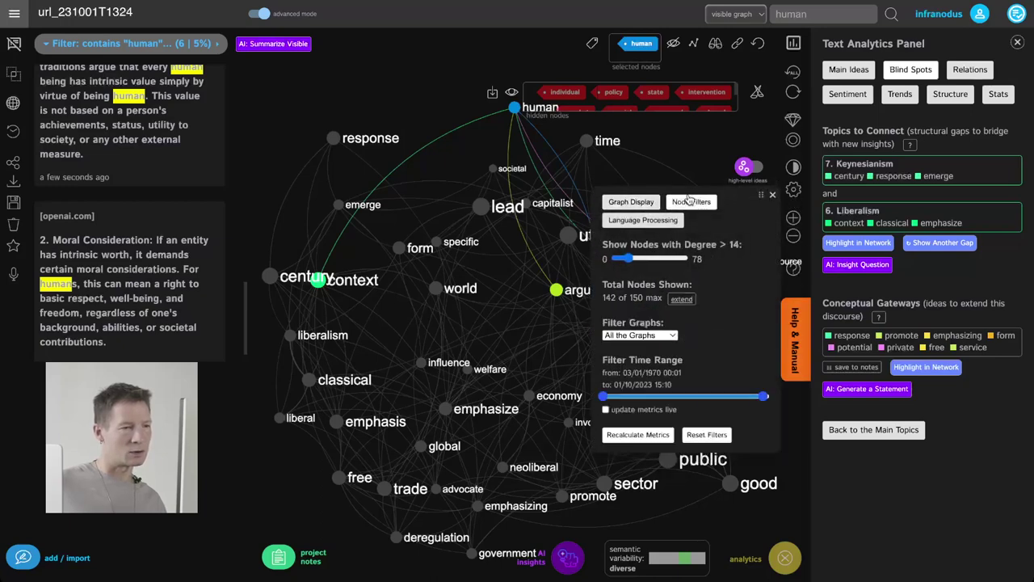
{"action": "left_click_drag", "start_coordinate": [630, 260], "coordinate": [613, 264]}
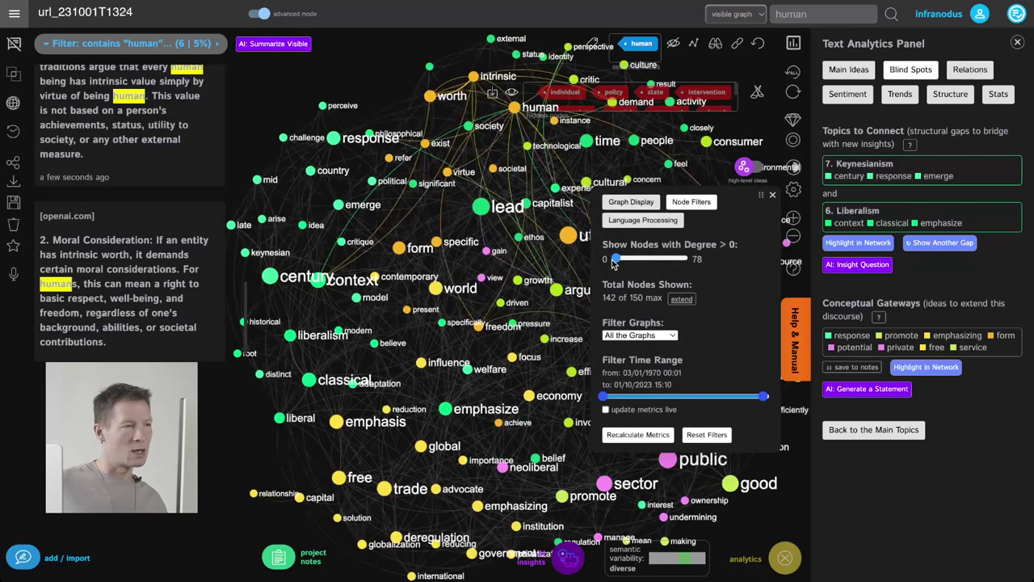
{"action": "left_click", "coordinate": [795, 193]}
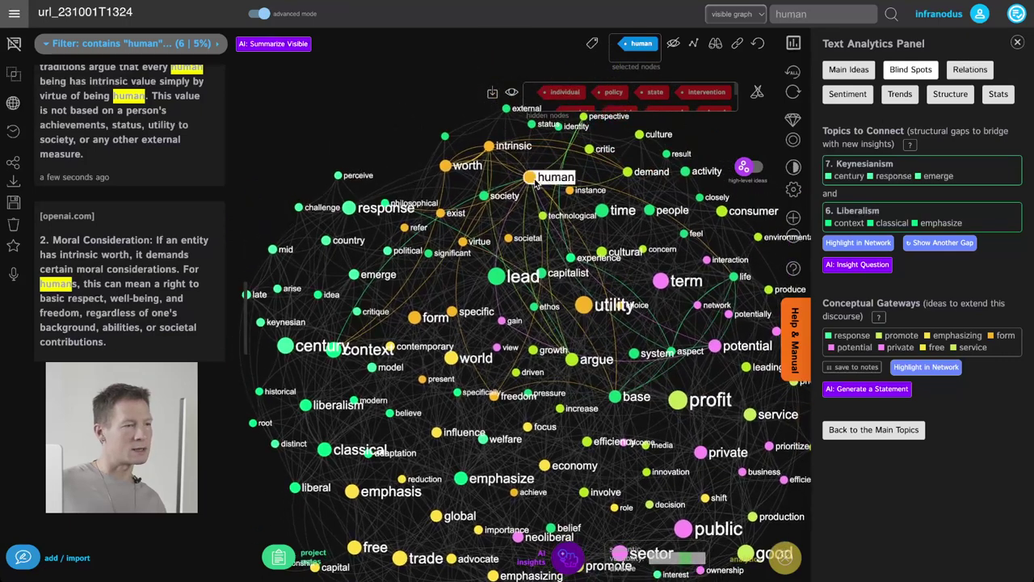
- Reselect human and view its relations: connected to 15 of 142 nodes, top pair intrinsic–worth
{"action": "left_click", "coordinate": [531, 179]}
{"action": "left_click", "coordinate": [529, 178]}
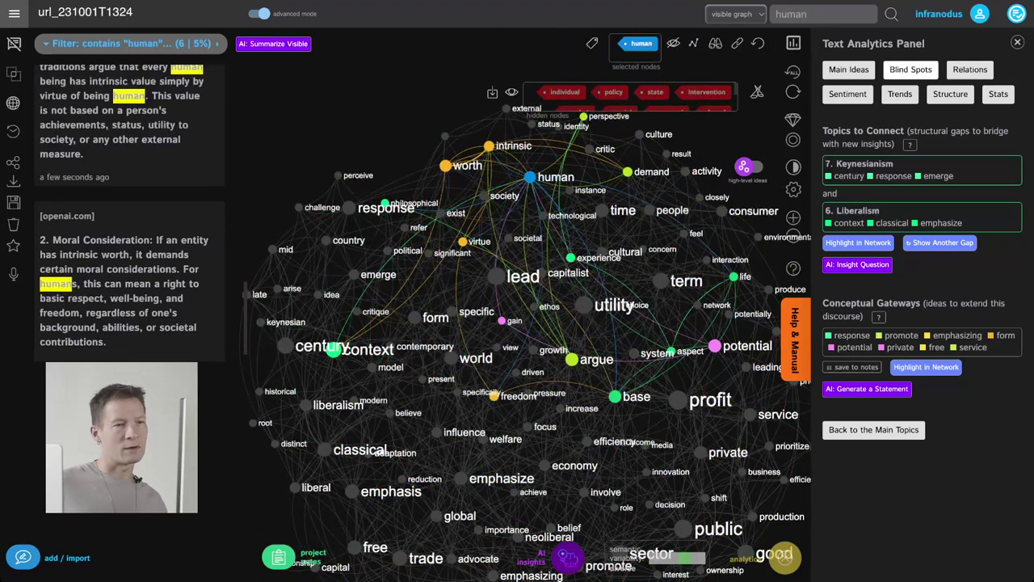
{"action": "left_click", "coordinate": [970, 70]}
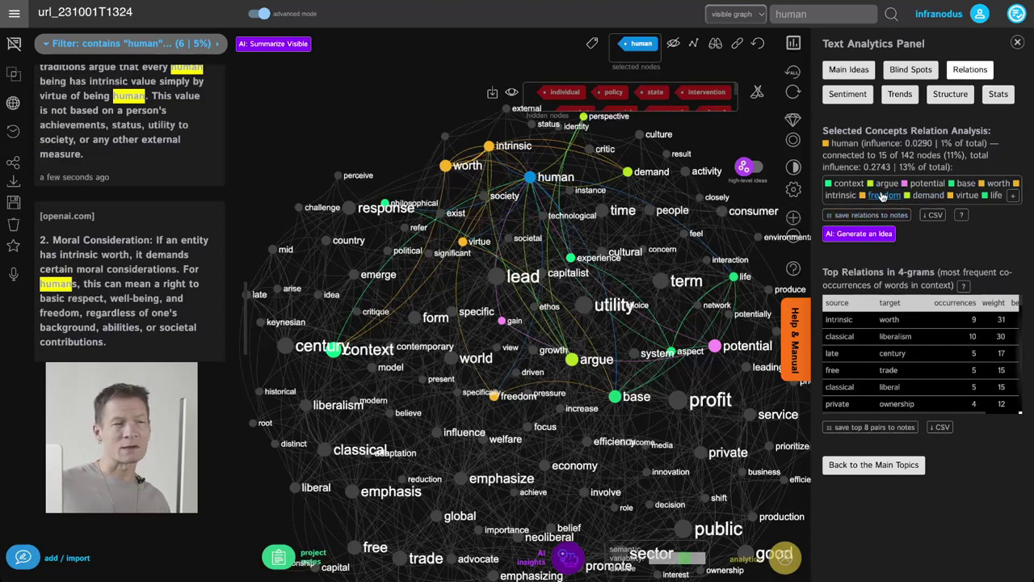
- Add freedom to the human filter to show statements containing both concepts
{"action": "left_click", "coordinate": [883, 195]}
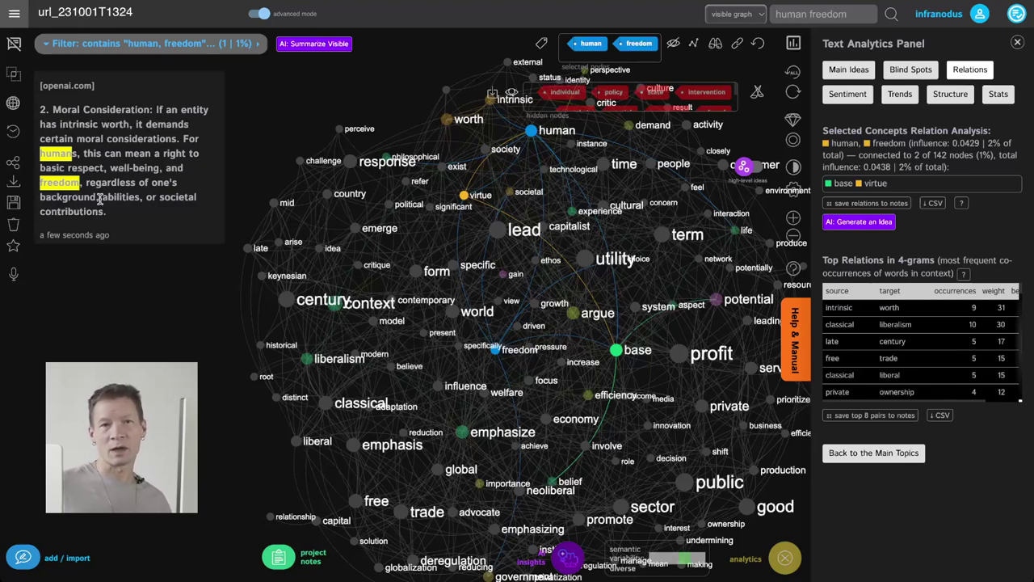
- Scroll through the project notes, save the remark ending in 'social good', and close the panel
{"action": "left_click", "coordinate": [279, 557]}
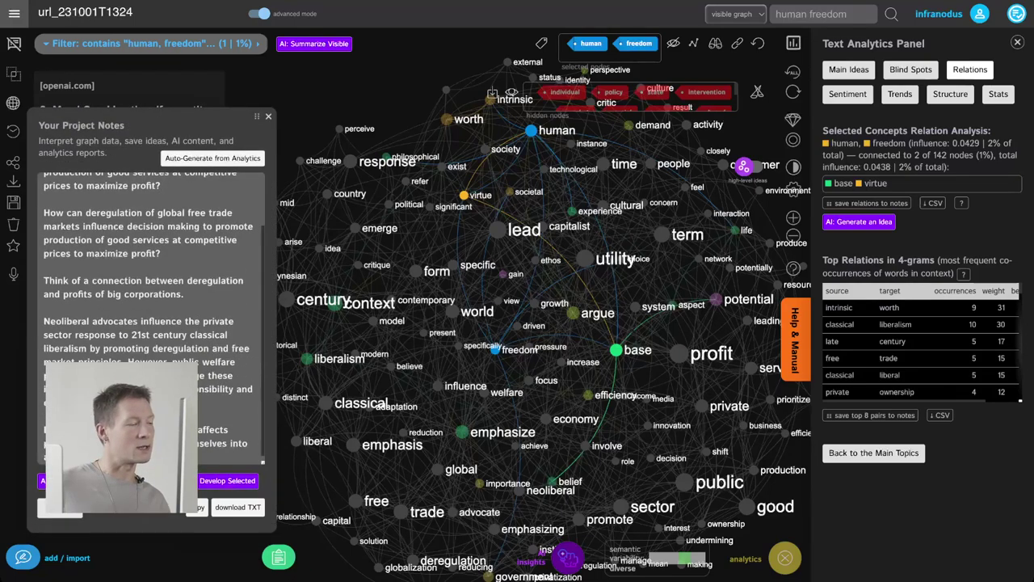
{"action": "scroll", "coordinate": [154, 342], "scroll_direction": "down", "scroll_amount": 1}
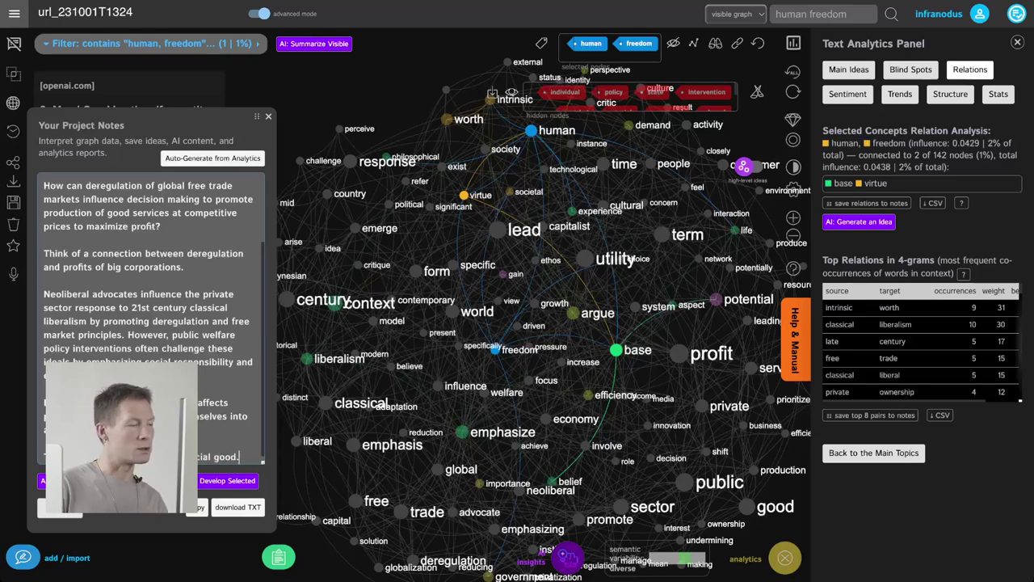
{"action": "left_click", "coordinate": [45, 513]}
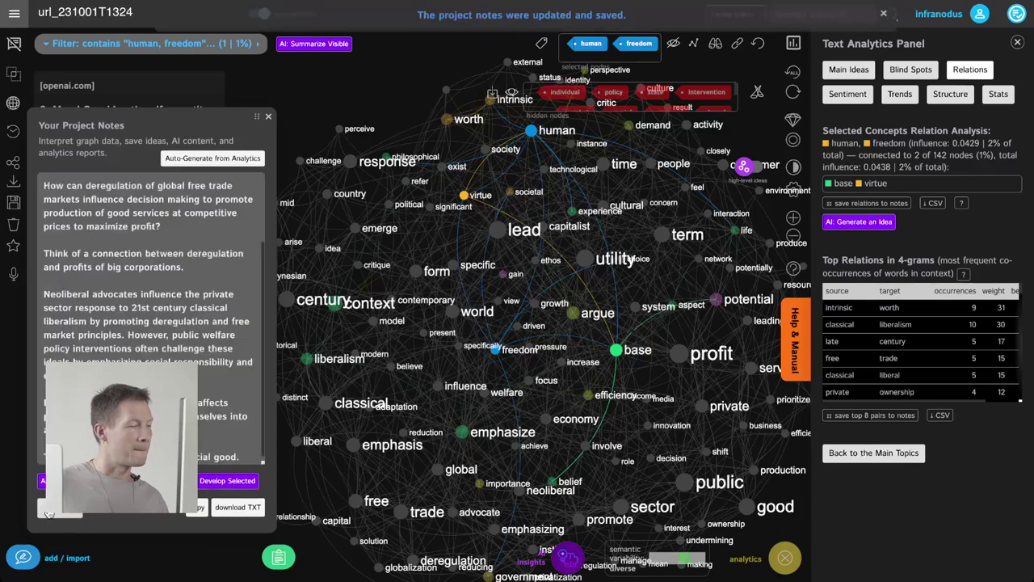
{"action": "left_click", "coordinate": [270, 118]}
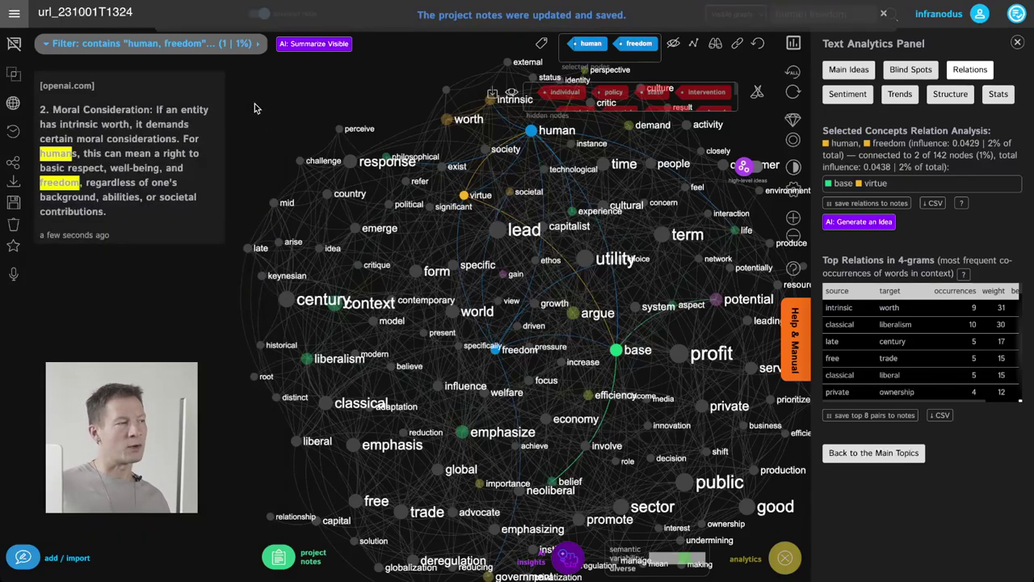
- Hide the statements panel, deselect all nodes, and restore hidden nodes like capitalism and neoliberalism
{"action": "left_click", "coordinate": [14, 44]}
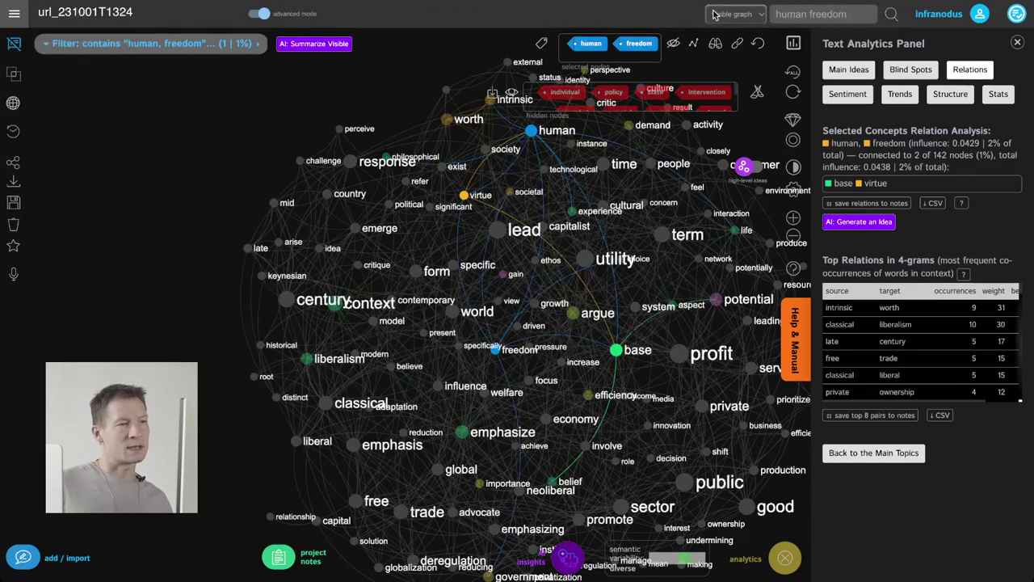
{"action": "left_click", "coordinate": [758, 47]}
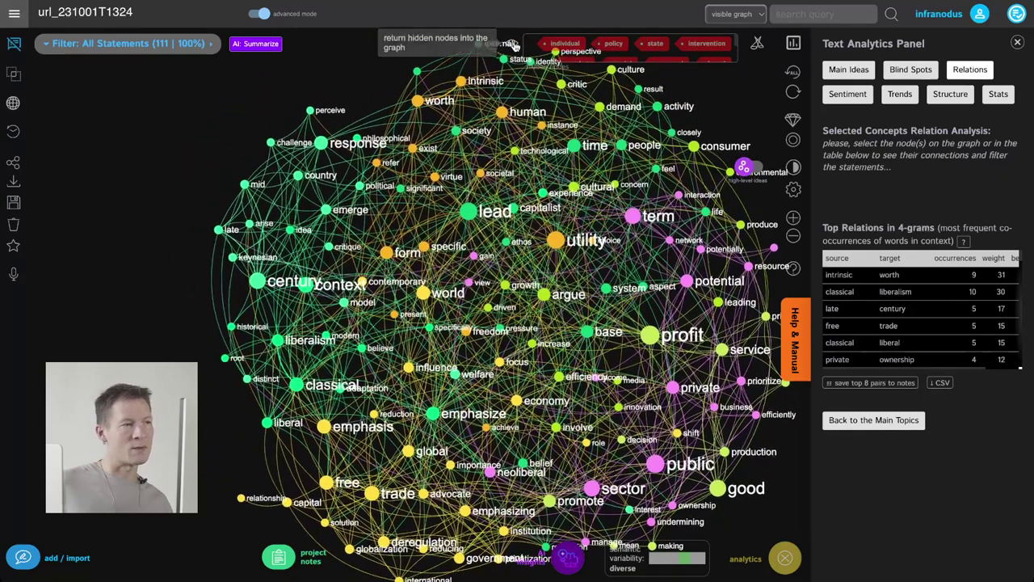
{"action": "left_click", "coordinate": [512, 45]}
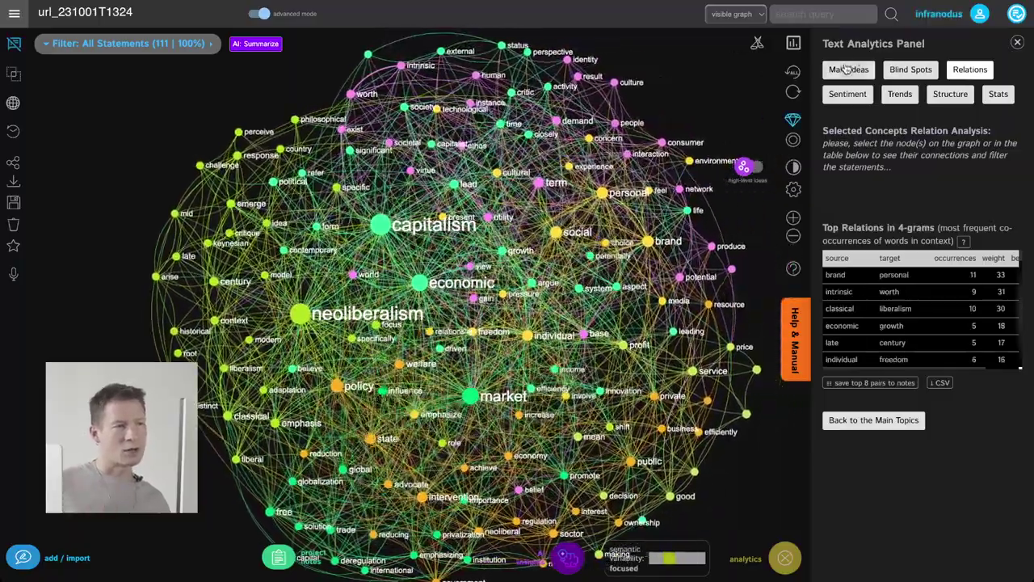
- Show Main Ideas and overlay the seven topic labels, e.g. Capitalism, Neoliberalism, Social Branding
{"action": "left_click", "coordinate": [846, 69]}
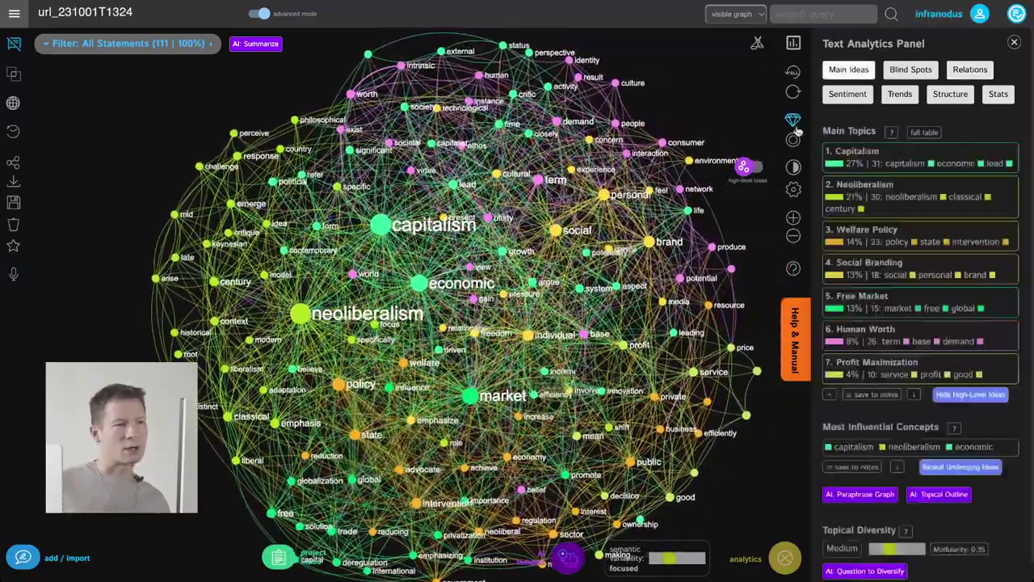
{"action": "left_click", "coordinate": [759, 167]}
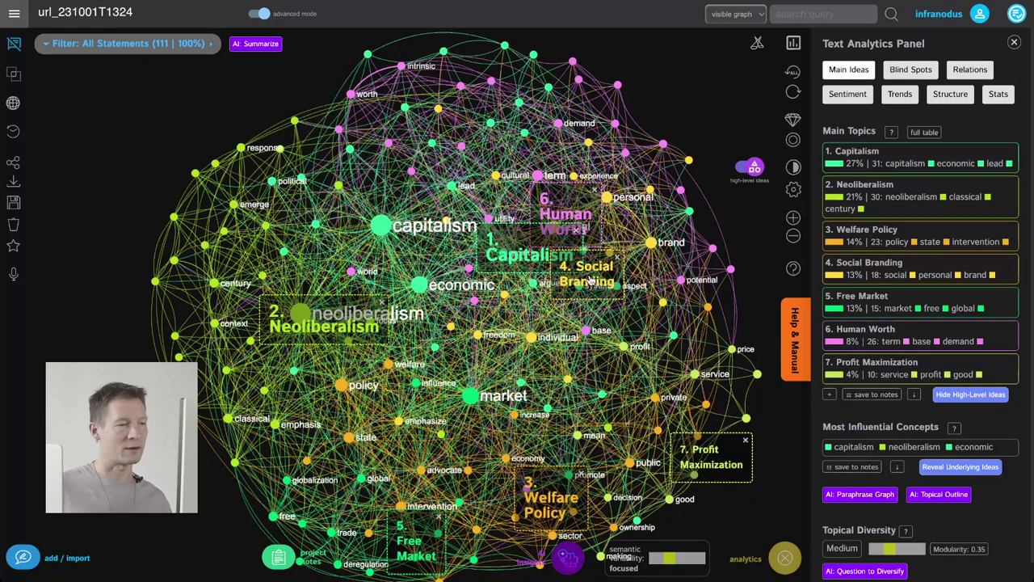
- Select '4. Social Branding' to show its 19 statements around social, personal and brand
{"action": "left_click", "coordinate": [590, 280]}
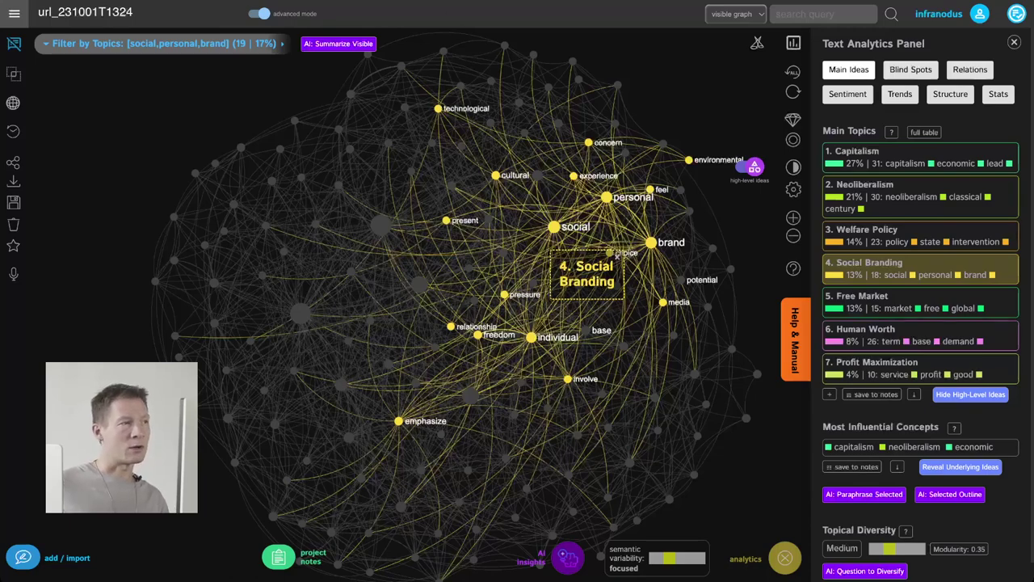
- In ChatGPT, send 'What about social branding and how it relates to the conversation above?'
{"action": "key", "text": "super+Tab"}
{"action": "scroll", "coordinate": [611, 391], "scroll_direction": "down", "scroll_amount": 20}
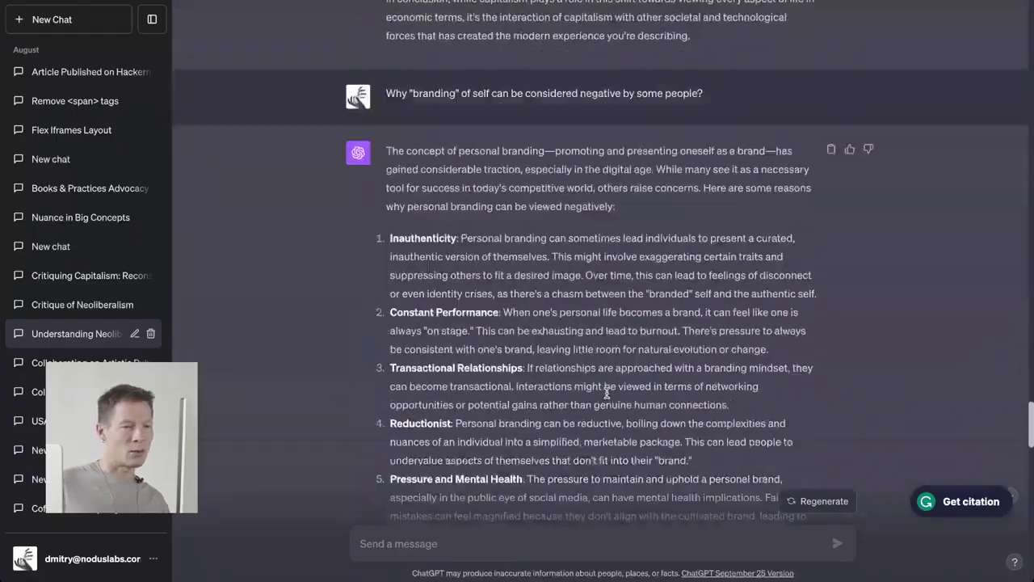
{"action": "scroll", "coordinate": [607, 393], "scroll_direction": "down", "scroll_amount": 10}
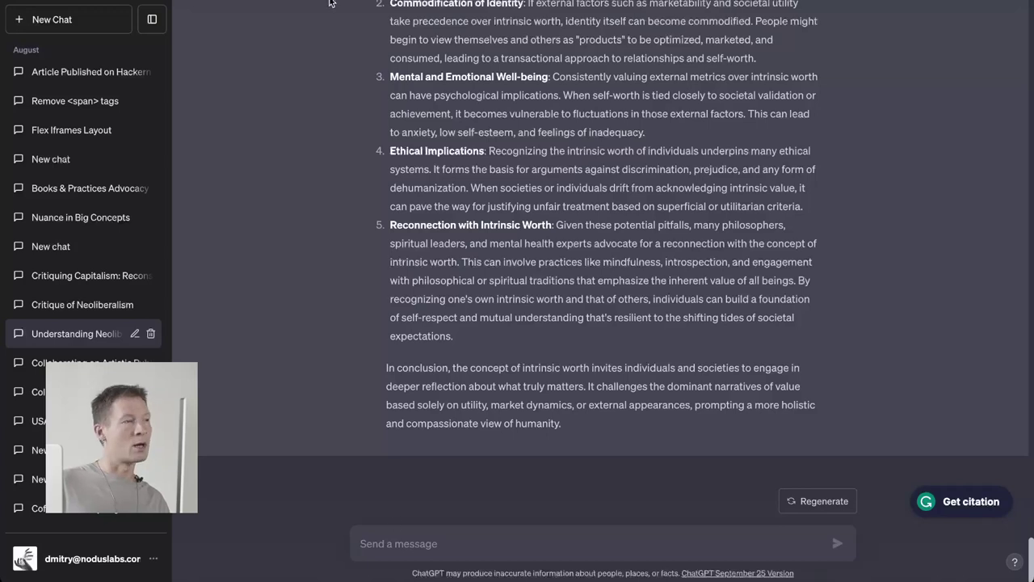
{"action": "type", "text": "What a"}
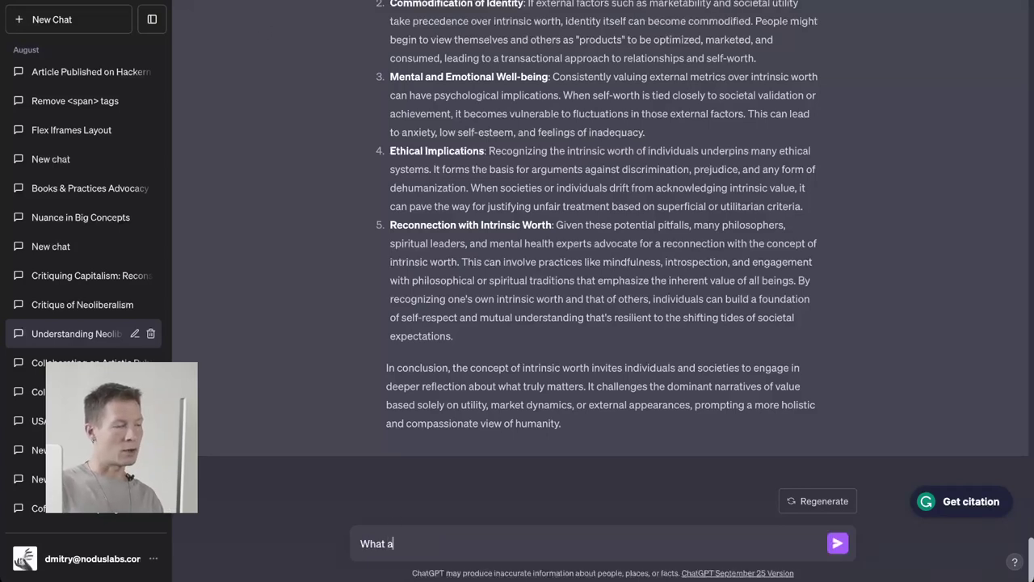
{"action": "type", "text": "bout social branding a"}
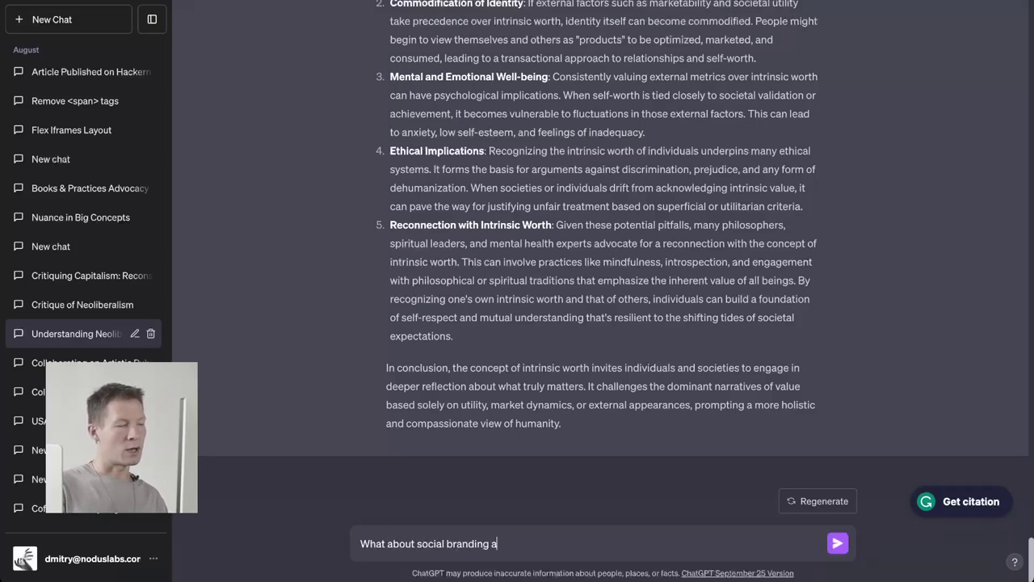
{"action": "type", "text": "nd how it relates to th"}
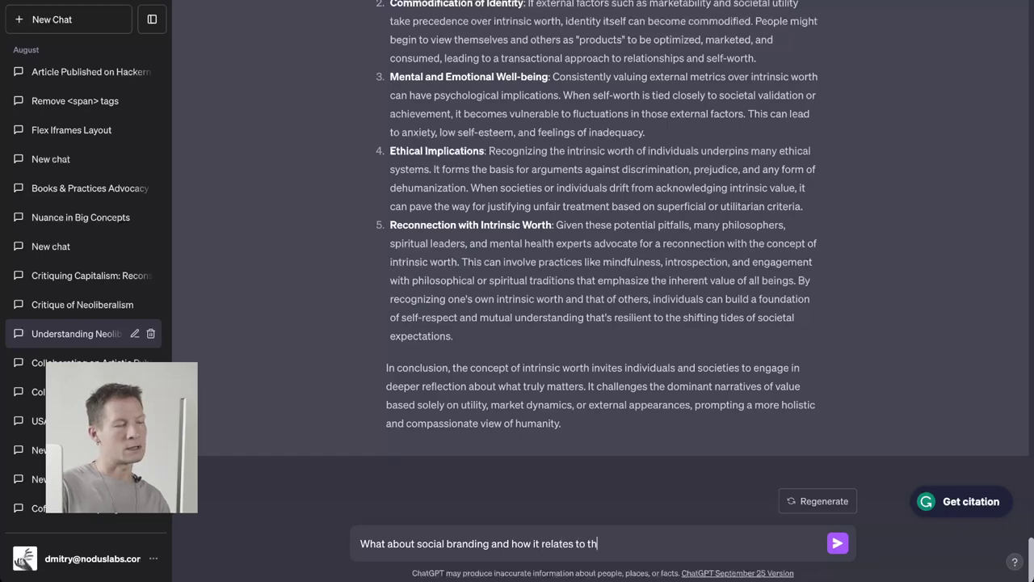
{"action": "type", "text": "e conversation abo"}
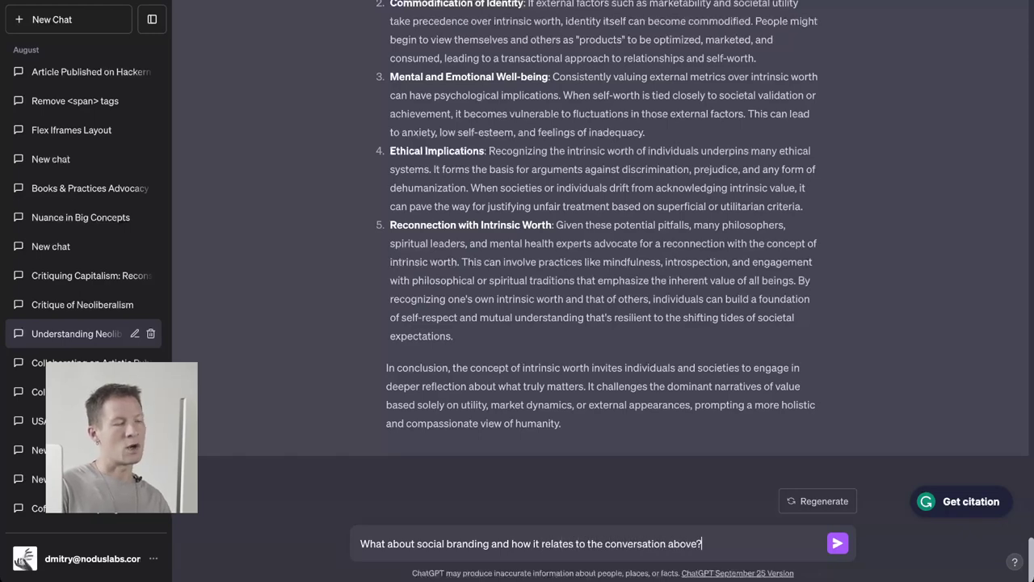
{"action": "type", "text": "ve?"}
{"action": "key", "text": "Return"}
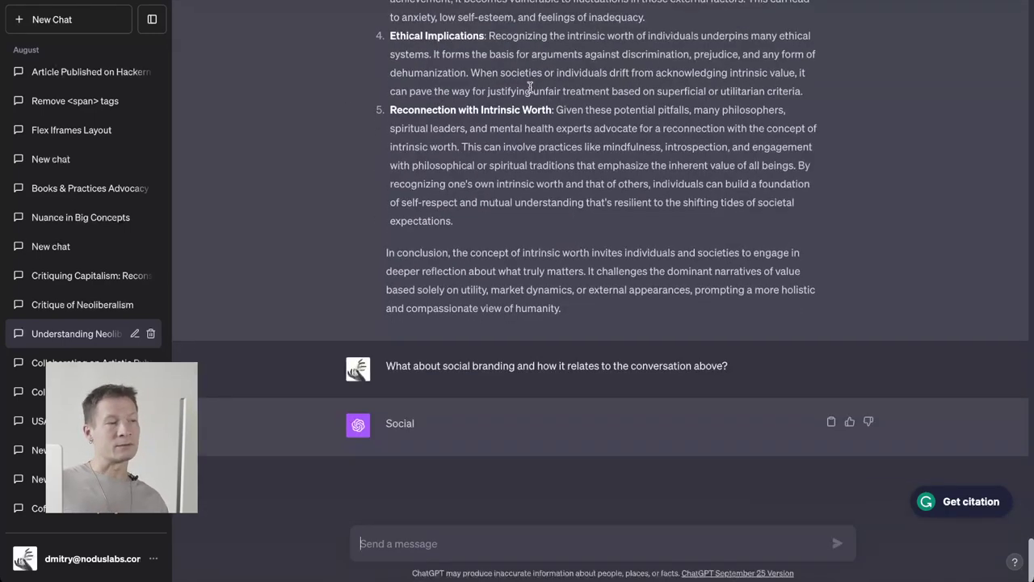
{"action": "scroll", "coordinate": [529, 86], "scroll_direction": "up", "scroll_amount": 15}
{"action": "scroll", "coordinate": [531, 81], "scroll_direction": "down", "scroll_amount": 12}
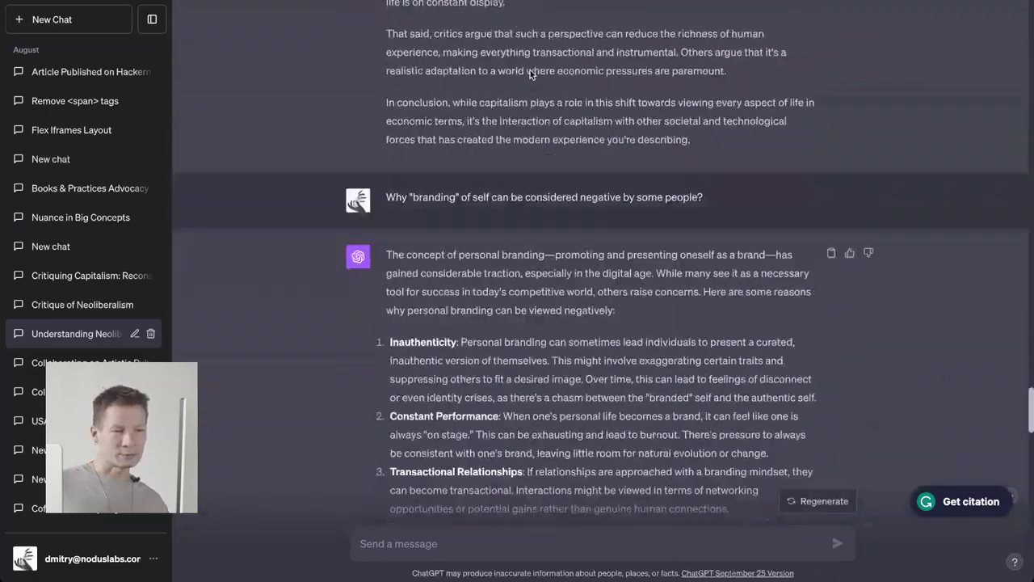
{"action": "scroll", "coordinate": [531, 73], "scroll_direction": "down", "scroll_amount": 10}
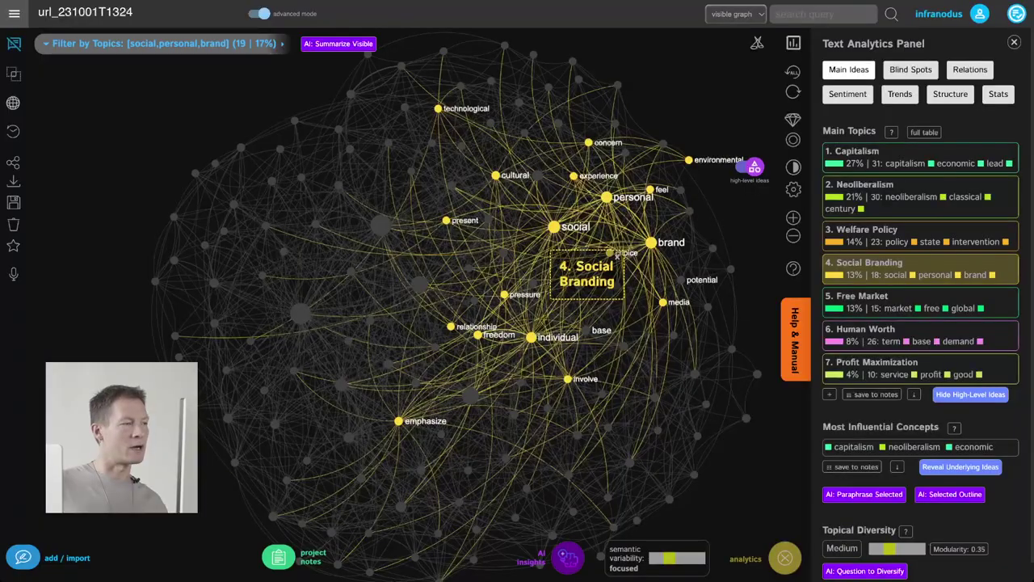
- Select a passage in the project notes and generate its GPT-3 AI summary
{"action": "left_click", "coordinate": [279, 557]}
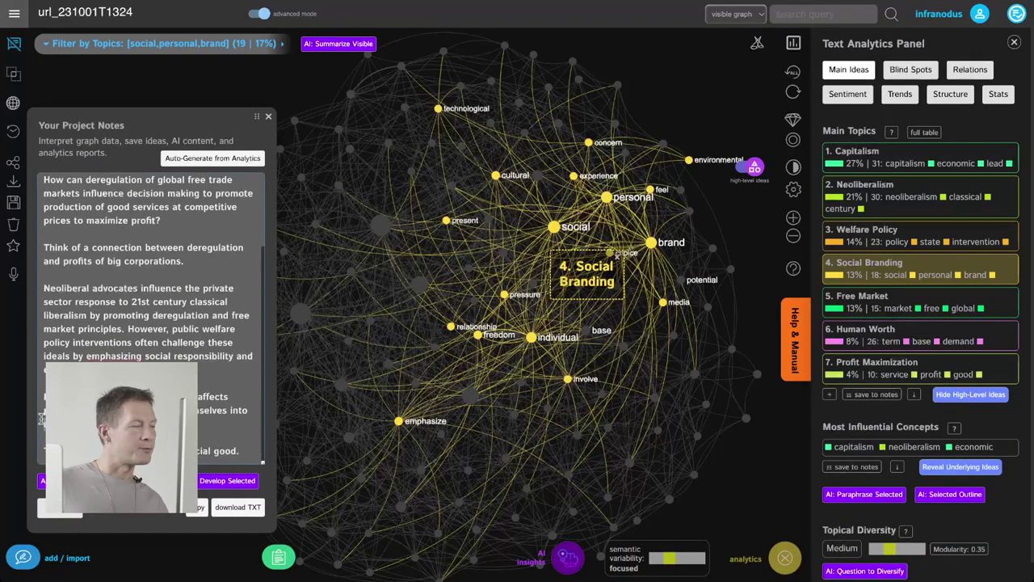
{"action": "left_click_drag", "start_coordinate": [42, 417], "coordinate": [21, 404]}
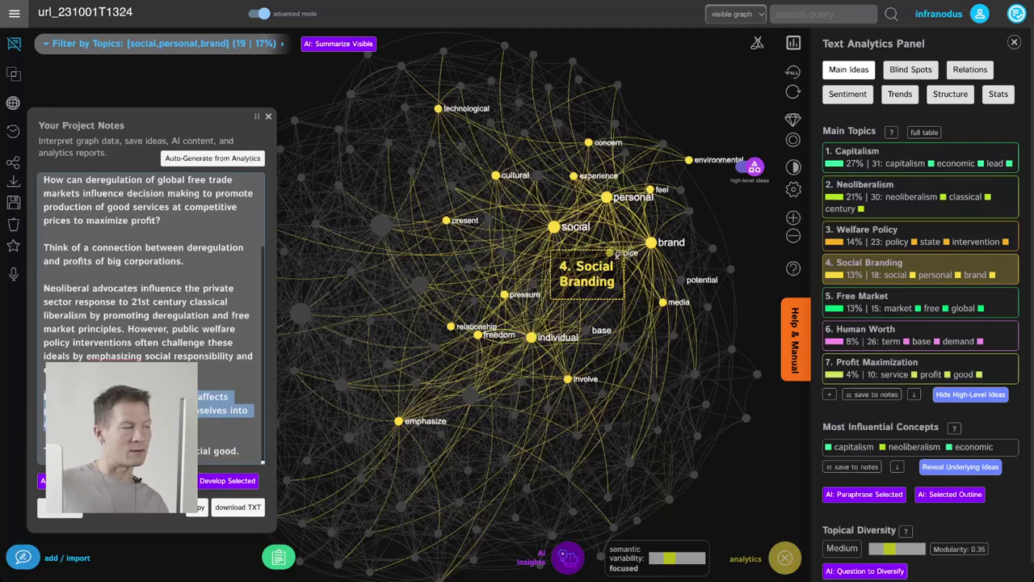
{"action": "left_click", "coordinate": [616, 253]}
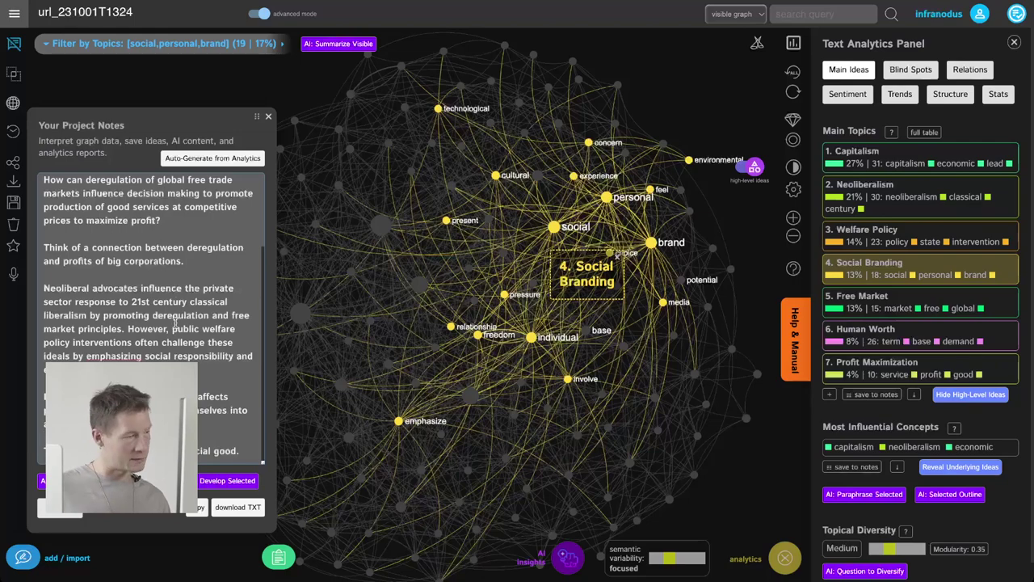
{"action": "left_click", "coordinate": [56, 481]}
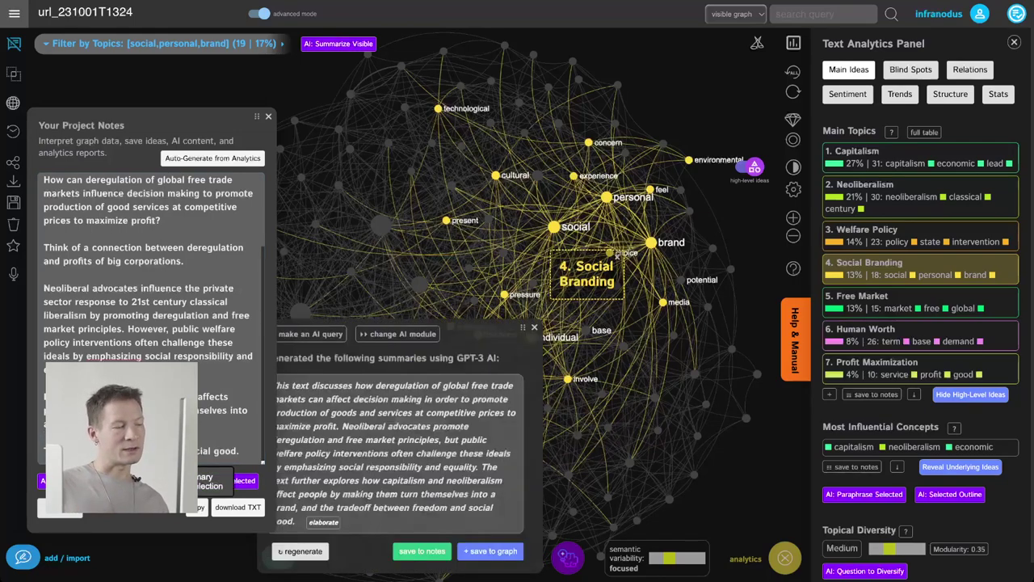
- Select the entire summary paragraph covering deregulation, neoliberalism, welfare policy and self-branding
{"action": "triple_click", "coordinate": [370, 430]}
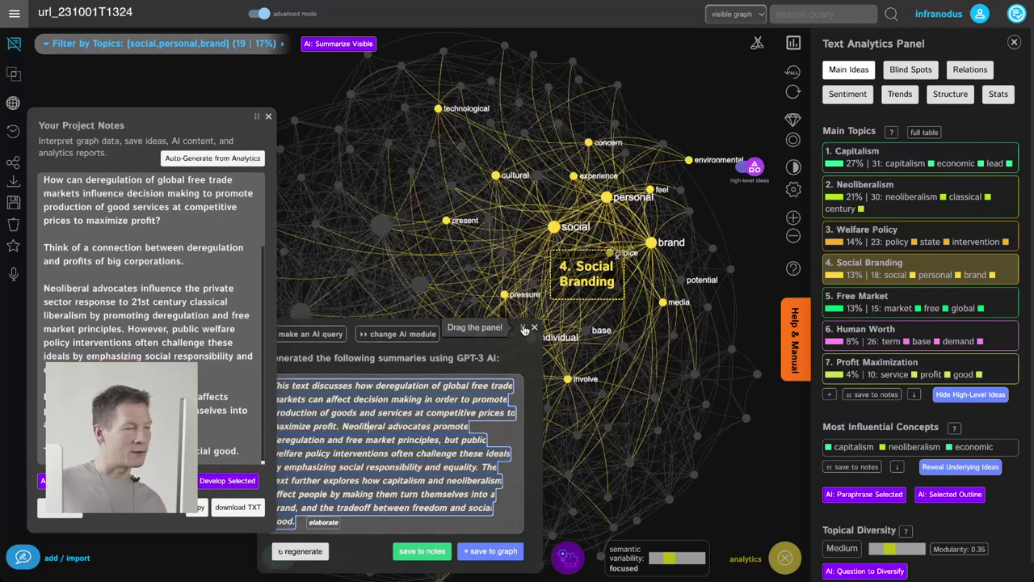
{"action": "left_click_drag", "start_coordinate": [527, 329], "coordinate": [553, 324]}
{"action": "triple_click", "coordinate": [406, 487]}
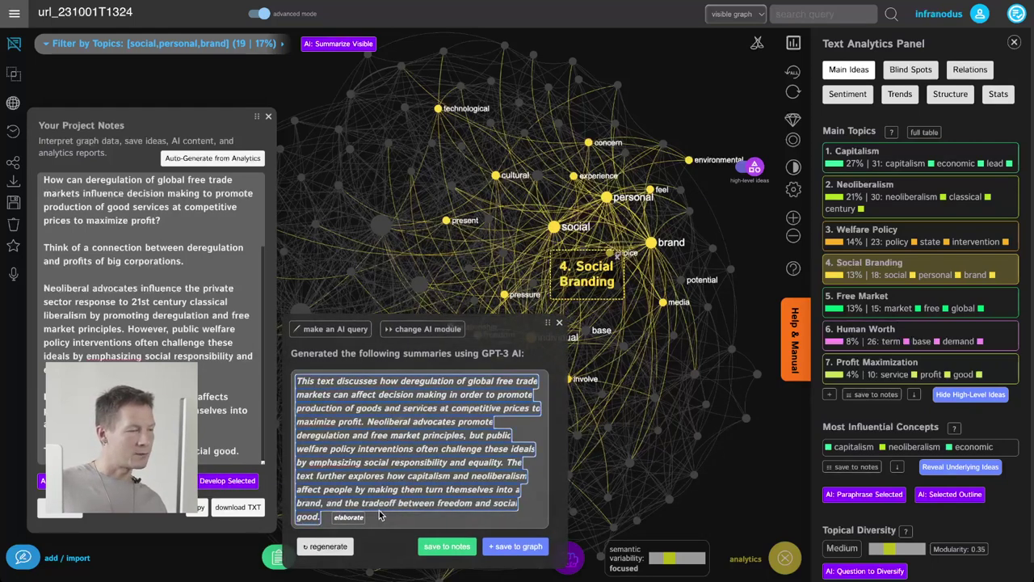
{"action": "left_click", "coordinate": [380, 516]}
{"action": "left_click_drag", "start_coordinate": [323, 517], "coordinate": [279, 376]}
{"action": "key", "text": "ctrl+c"}
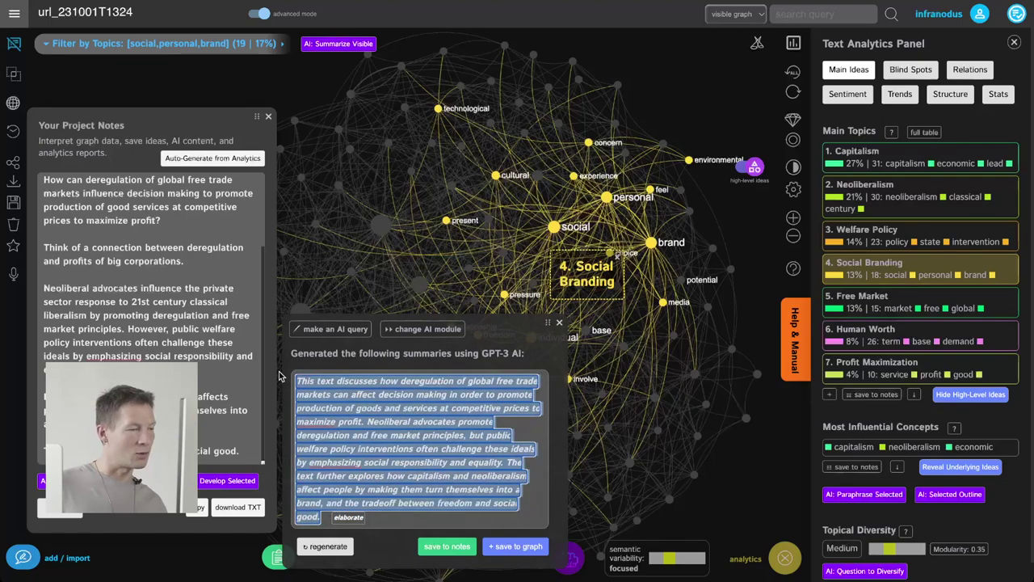
- In ChatGPT, type 'Develop the conversation further in this direction using the summary of what I'm interested in below:'
{"action": "key", "text": "alt+Tab"}
{"action": "scroll", "coordinate": [556, 433], "scroll_direction": "down", "scroll_amount": 2}
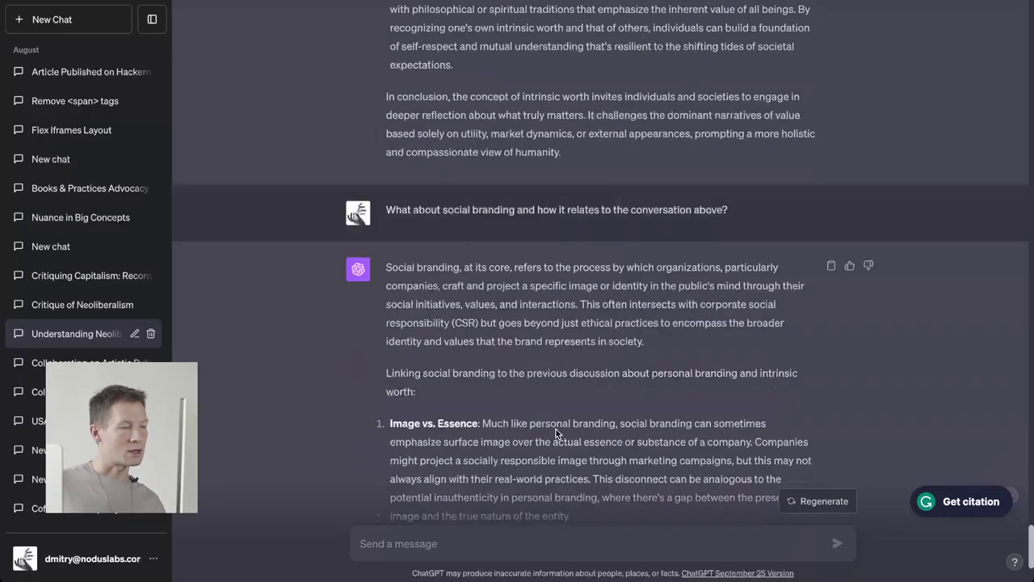
{"action": "scroll", "coordinate": [556, 429], "scroll_direction": "down", "scroll_amount": 3}
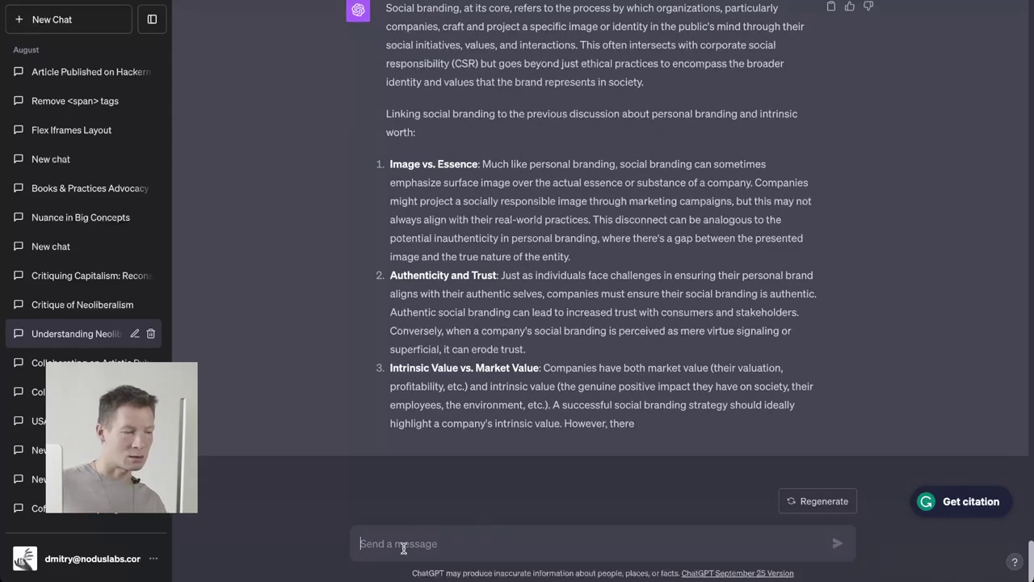
{"action": "type", "text": "De"}
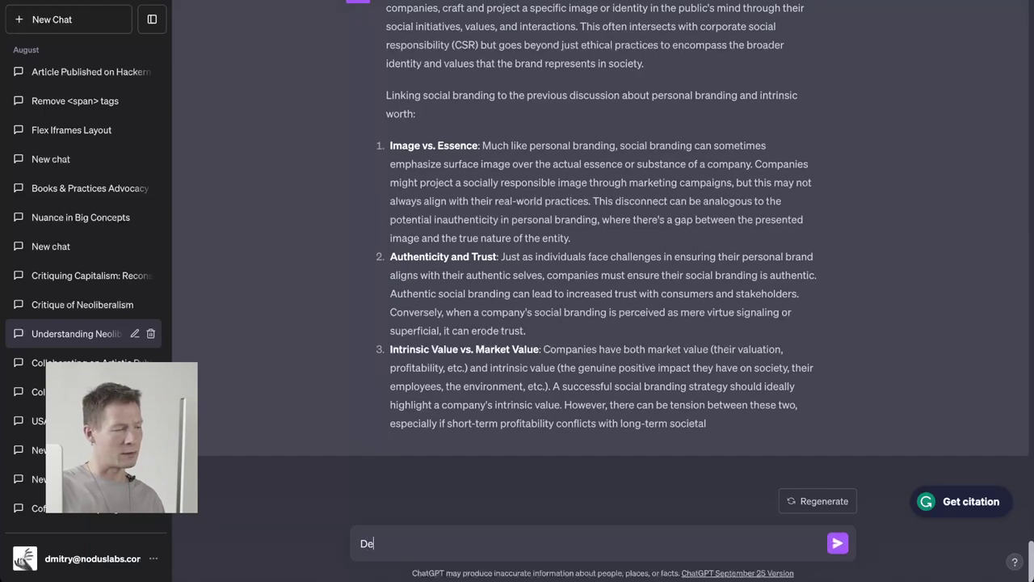
{"action": "type", "text": "velop"}
{"action": "type", "text": "the "}
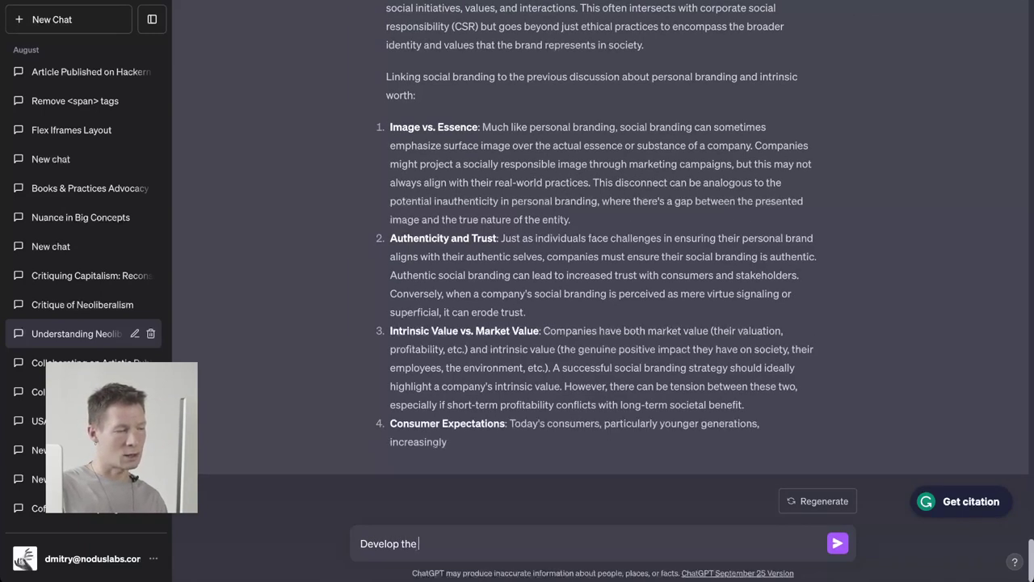
{"action": "type", "text": "conversation further in thi"}
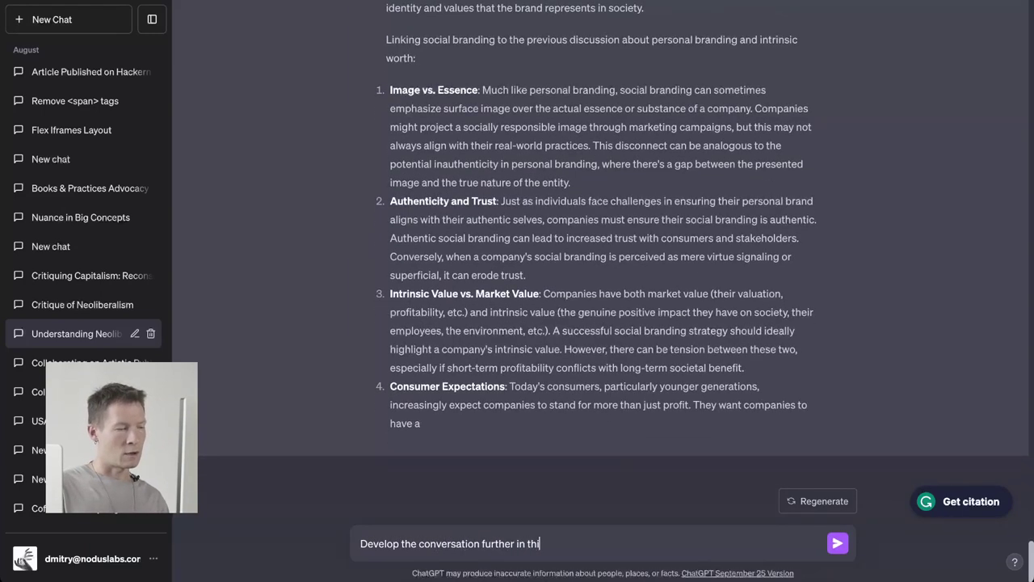
{"action": "type", "text": "s direction using the s"}
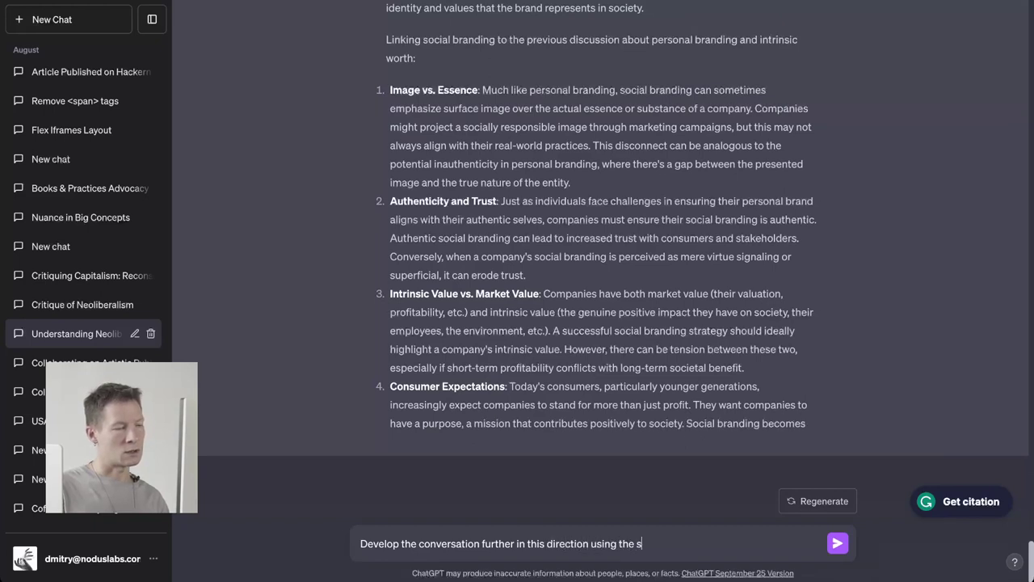
{"action": "type", "text": "ummary ab"}
{"action": "key", "text": "BackSpace"}
{"action": "key", "text": "BackSpace"}
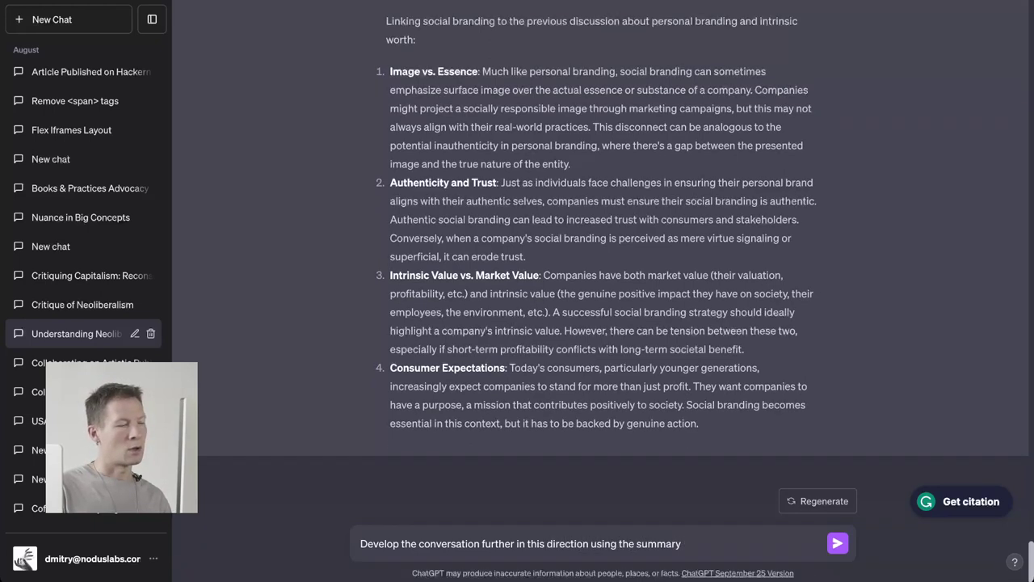
{"action": "type", "text": "of what"}
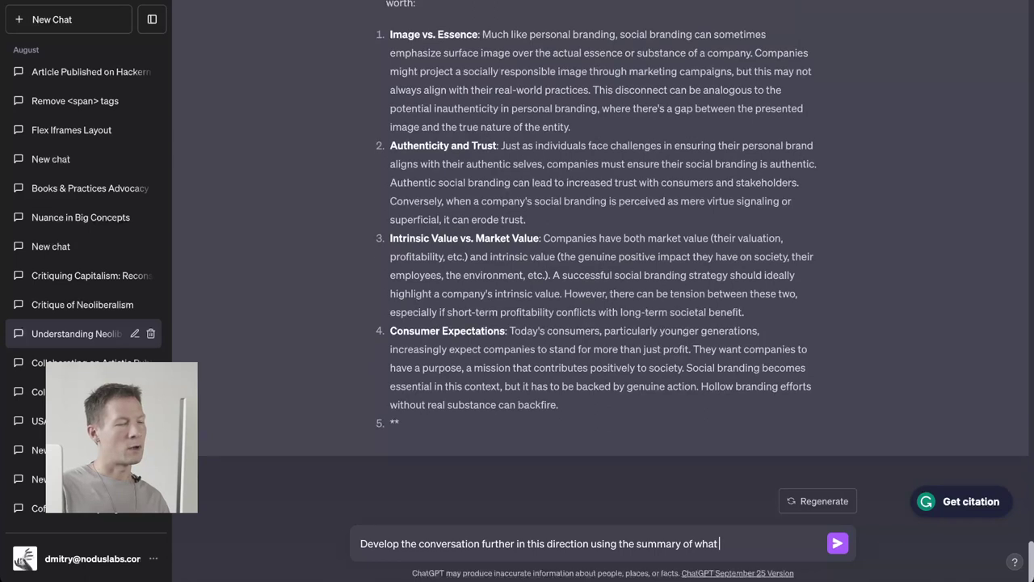
{"action": "type", "text": " I'm interes"}
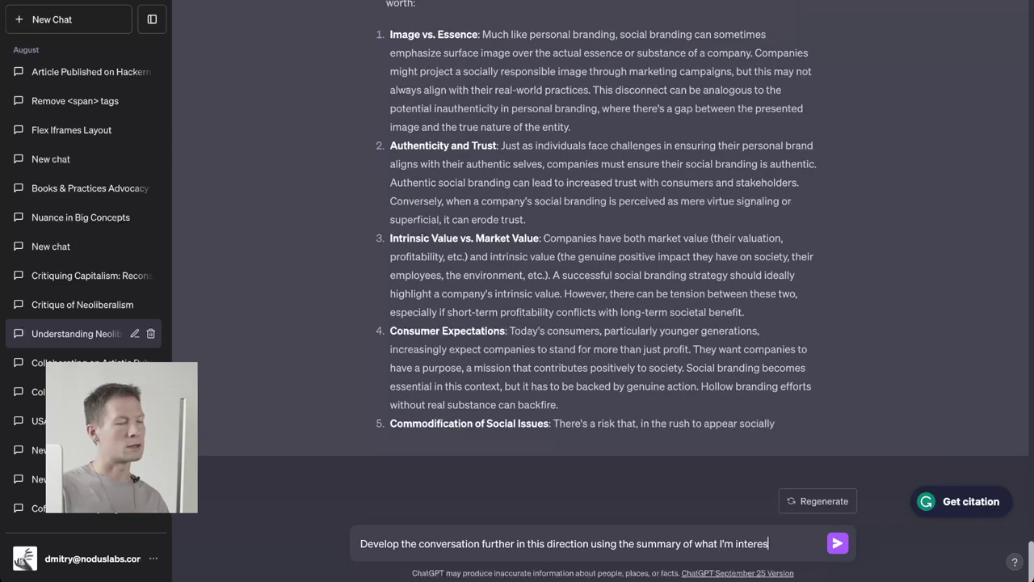
{"action": "type", "text": "ted in below:"}
- Paste the InfraNodus summary on deregulation, neoliberalism and self-branding on a new line beneath the request
{"action": "key", "text": "shift+Return"}
{"action": "key", "text": "shift+Return"}
{"action": "key", "text": "ctrl+v"}
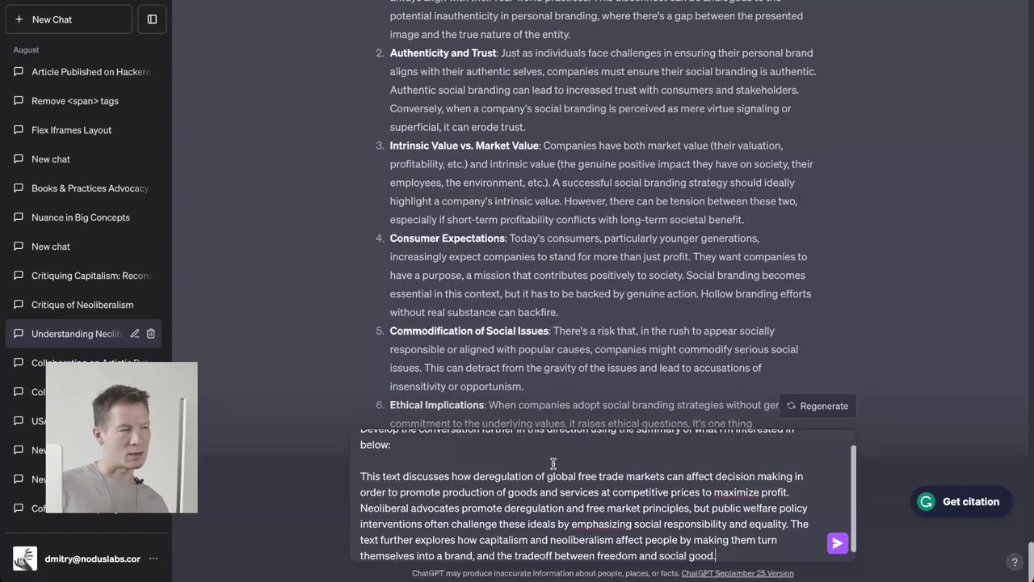
{"action": "scroll", "coordinate": [566, 251], "scroll_direction": "up", "scroll_amount": 7}
{"action": "scroll", "coordinate": [565, 252], "scroll_direction": "down", "scroll_amount": 7}
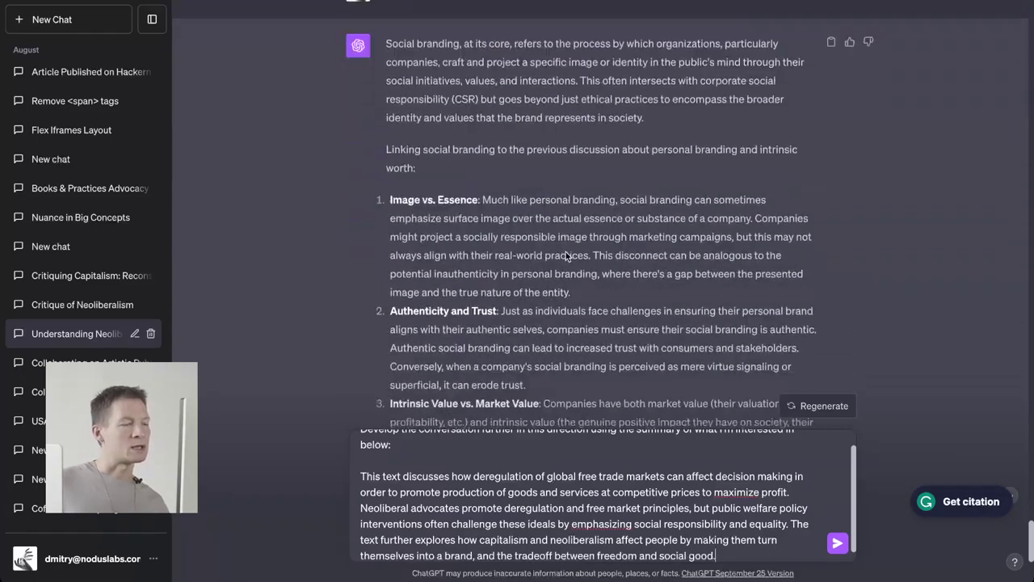
{"action": "scroll", "coordinate": [565, 251], "scroll_direction": "up", "scroll_amount": 5}
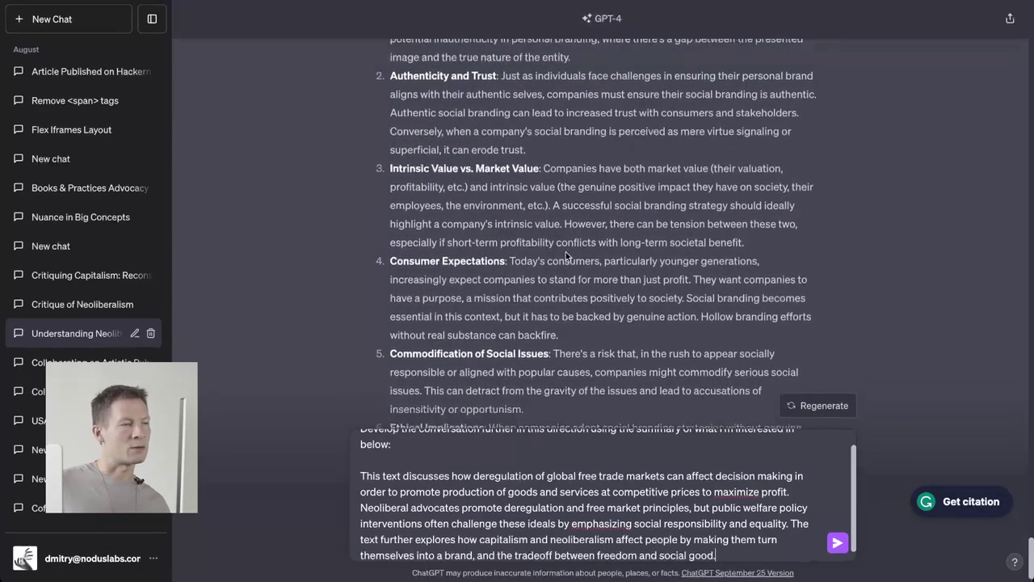
{"action": "scroll", "coordinate": [566, 252], "scroll_direction": "down", "scroll_amount": 6}
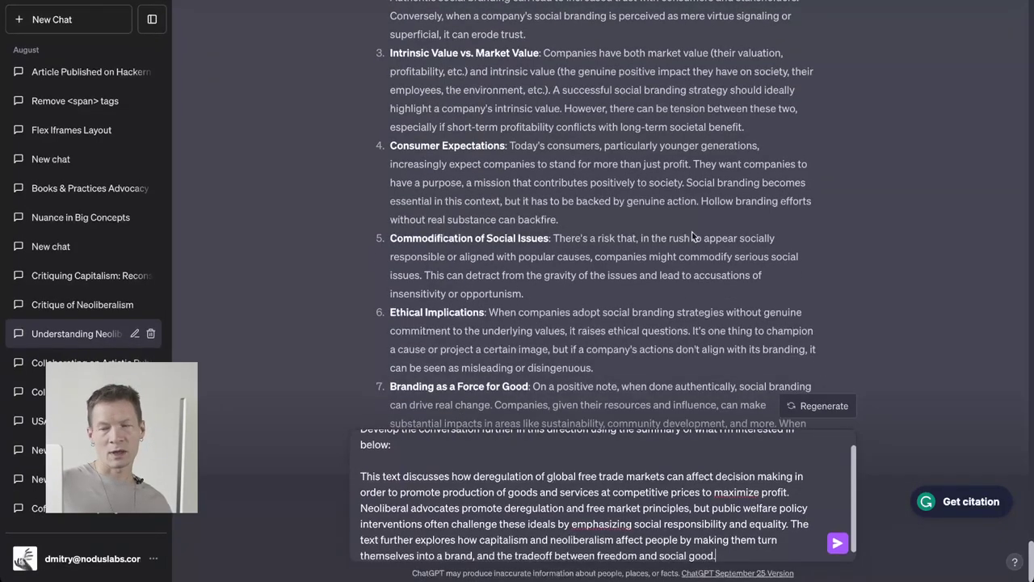
{"action": "scroll", "coordinate": [566, 482], "scroll_direction": "up", "scroll_amount": 1}
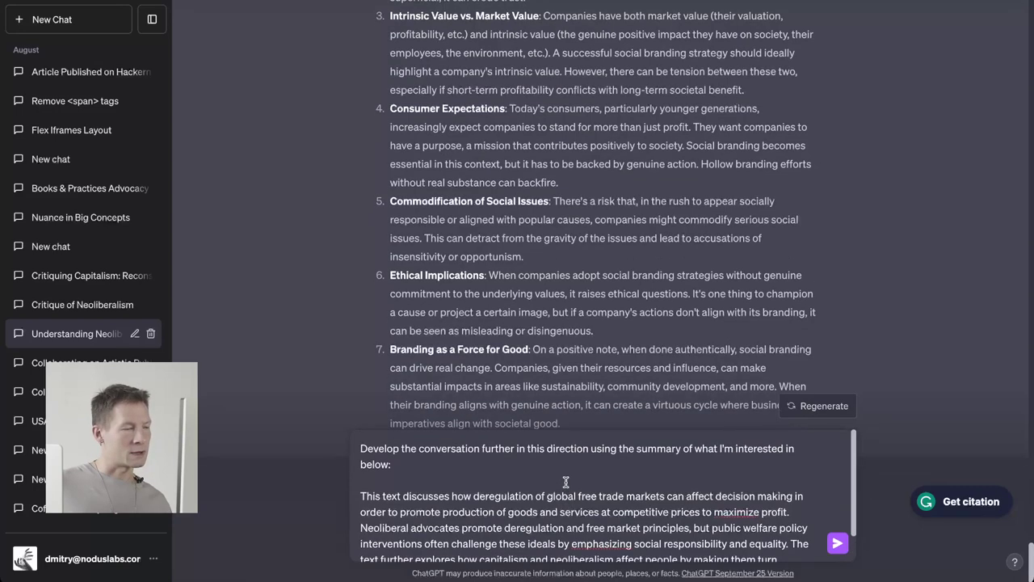
{"action": "scroll", "coordinate": [565, 483], "scroll_direction": "down", "scroll_amount": 1}
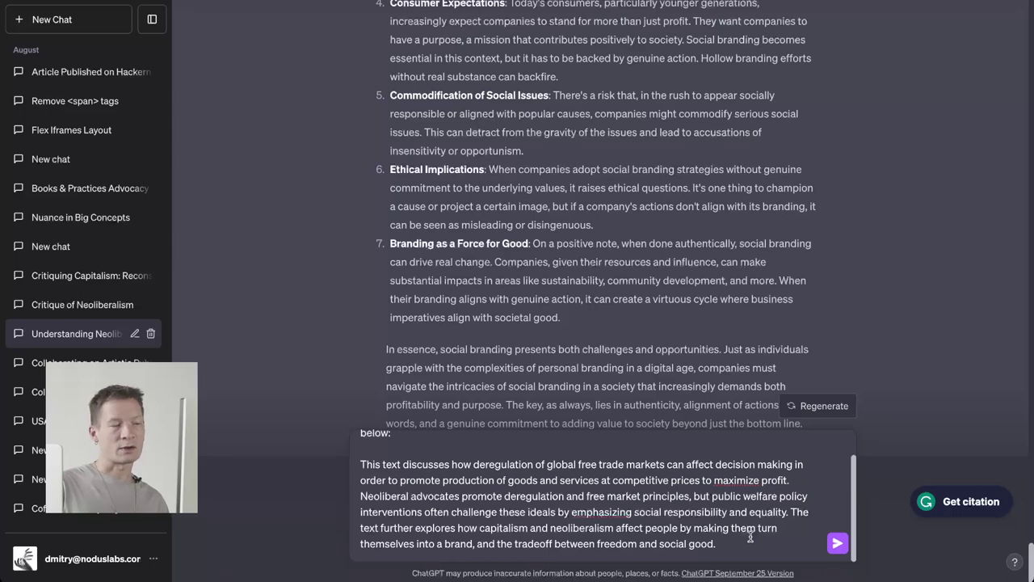
- Send the follow-up message containing the InfraNodus summary to ChatGPT
{"action": "key", "text": "Return"}
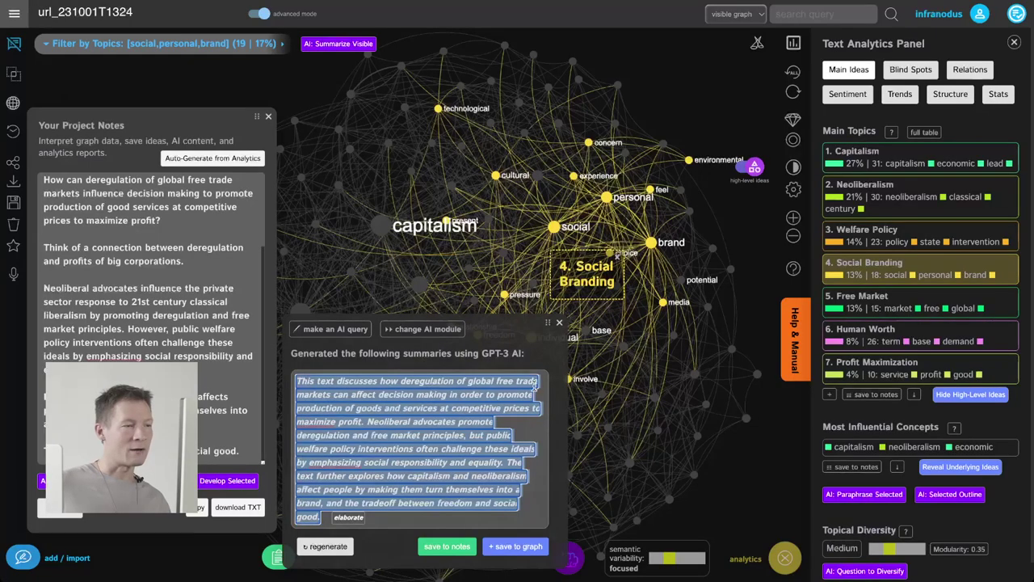
- Close the GPT-3 summary popup and clear the 4. Social Branding topic filter
{"action": "left_click", "coordinate": [559, 322]}
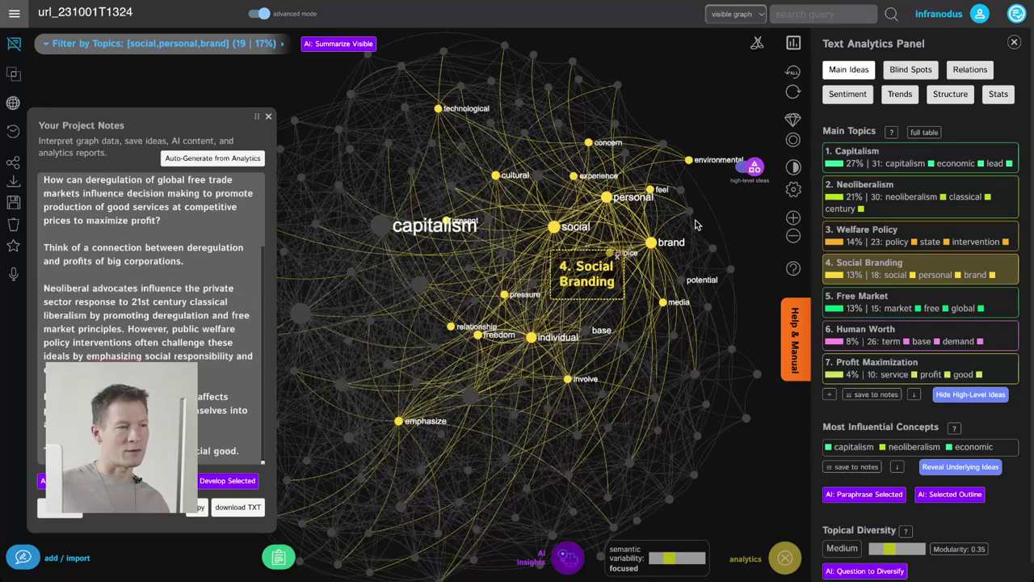
{"action": "left_click", "coordinate": [925, 262]}
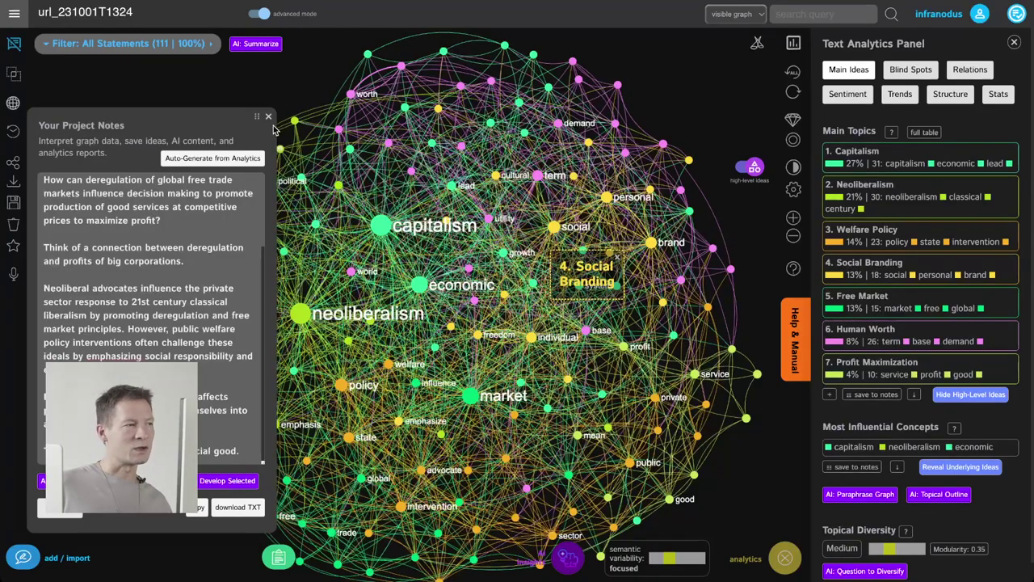
- Close Project Notes and overlay AI topic labels such as Capitalism, Neoliberalism and Welfare Policy
{"action": "left_click", "coordinate": [268, 116]}
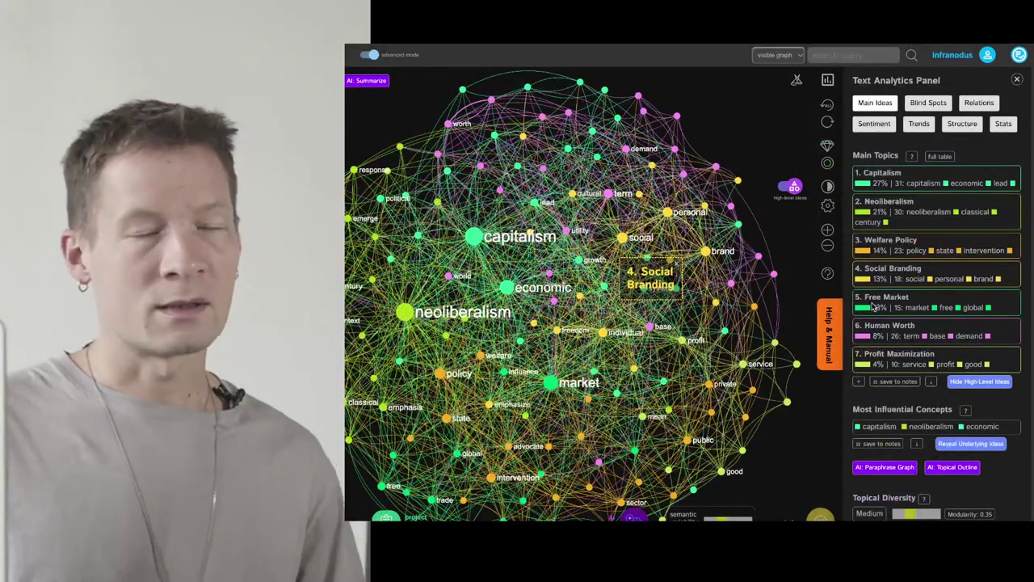
{"action": "left_click", "coordinate": [792, 187]}
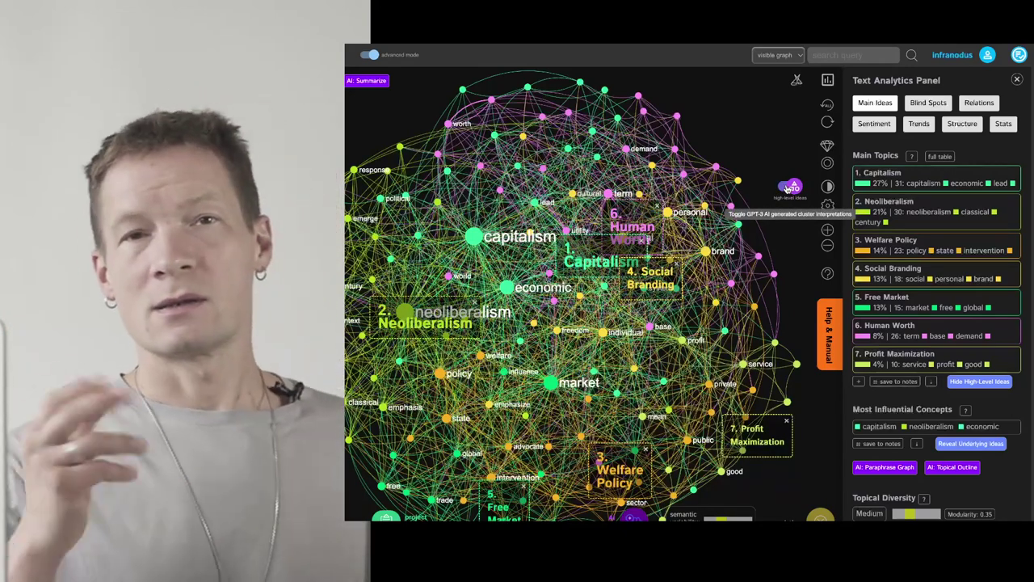